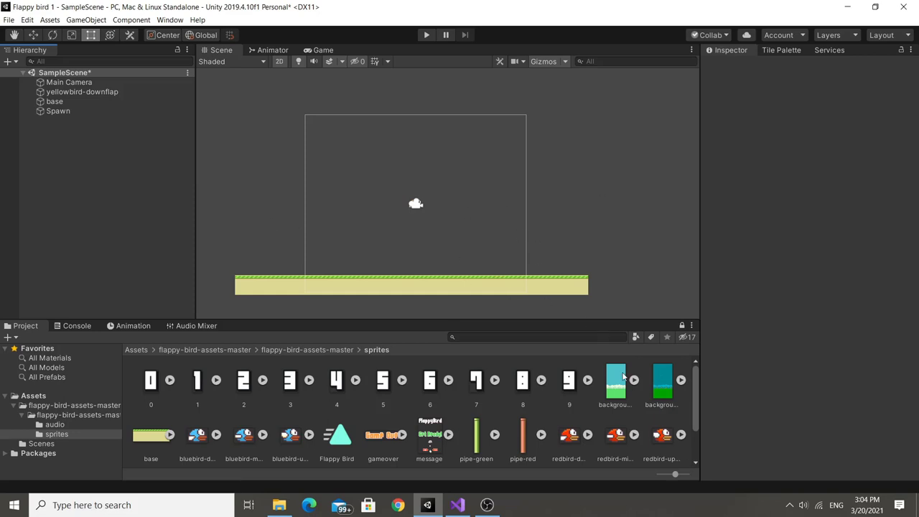
- Place the background-day sprite and stretch it to fill the camera frame down over the ground
drag(623, 376, 416, 203)
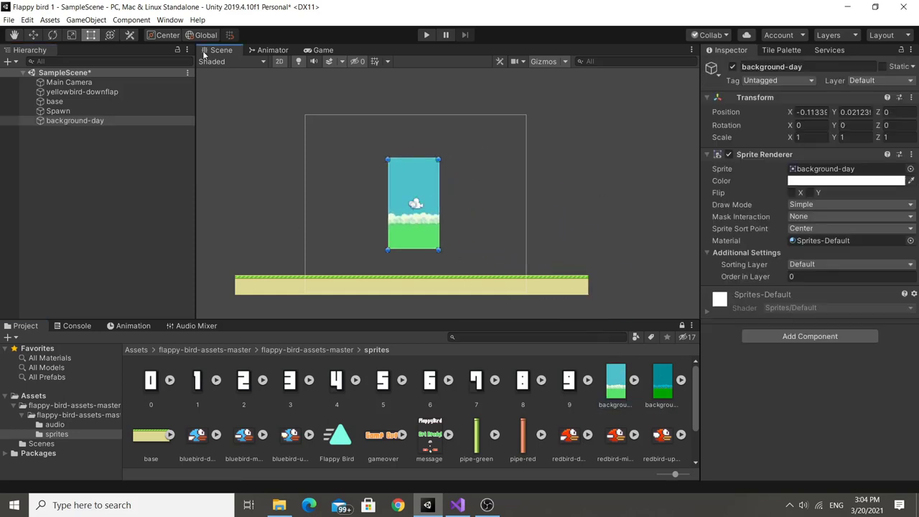
drag(439, 186, 524, 188)
drag(388, 182, 304, 182)
drag(383, 158, 379, 112)
drag(400, 248, 400, 289)
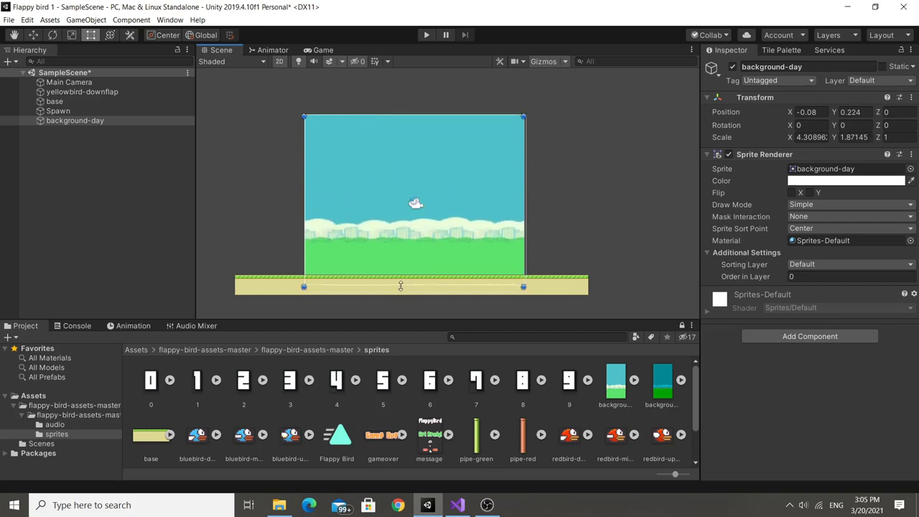
drag(523, 208, 526, 208)
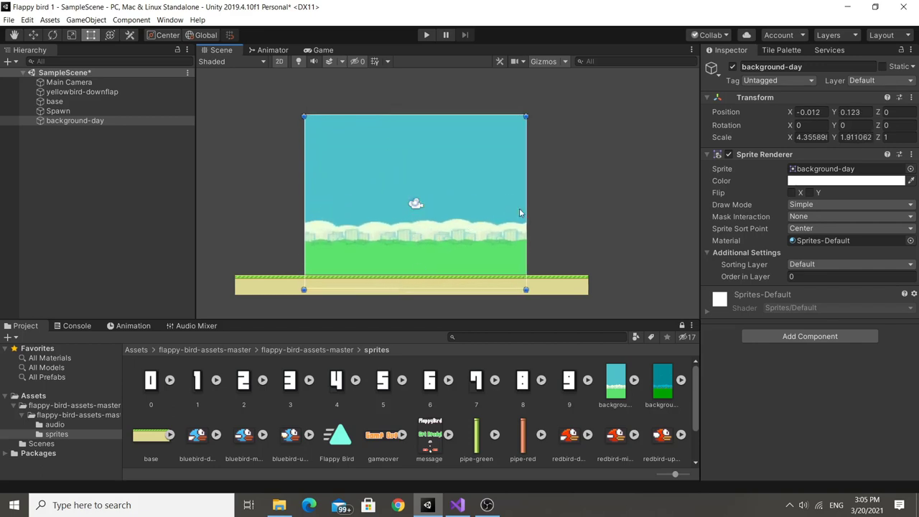
- Preview the game at 16:10, then drop a second background-day sprite into the scene
click(317, 50)
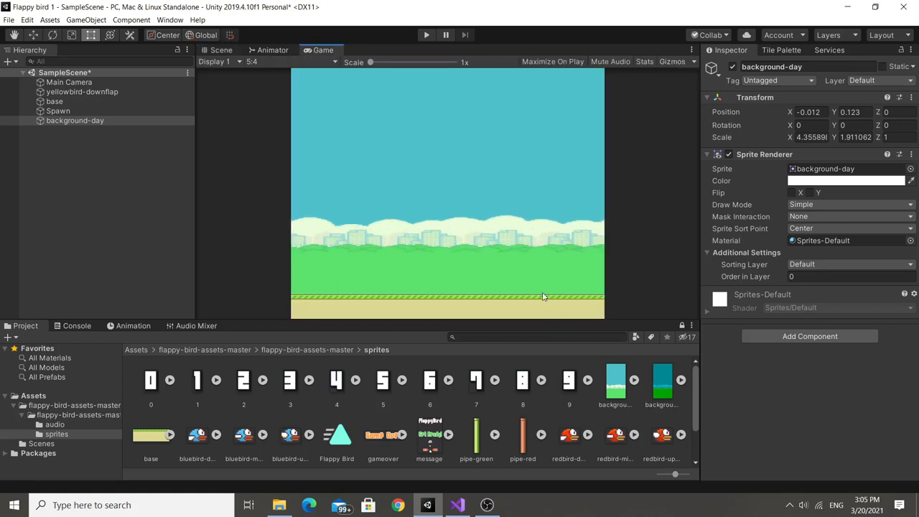
click(311, 58)
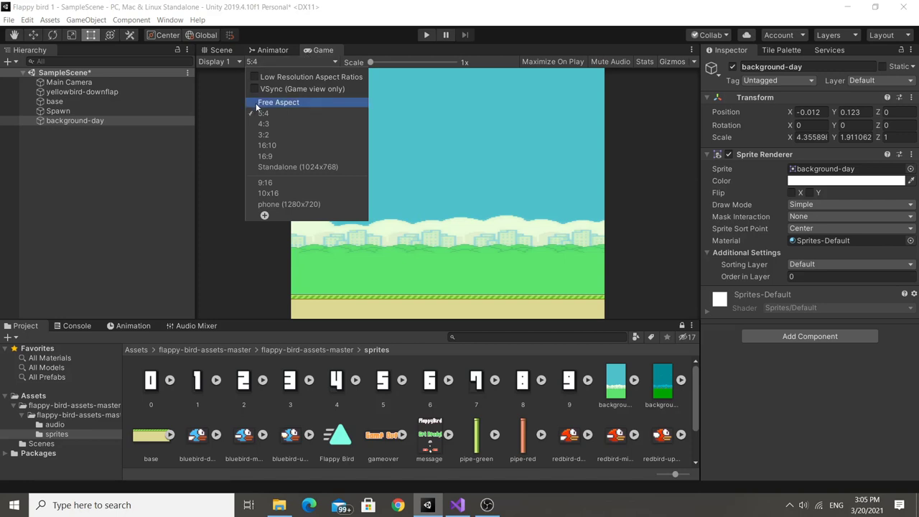
click(287, 144)
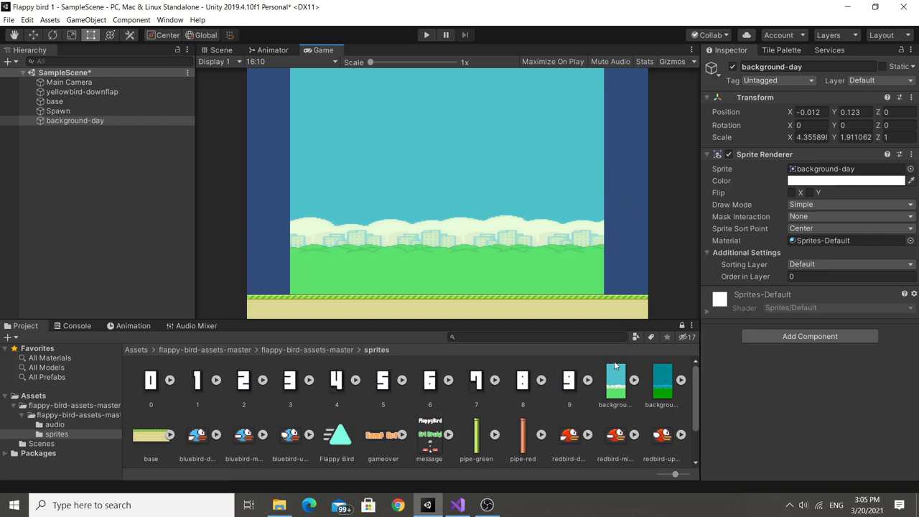
drag(618, 391, 132, 206)
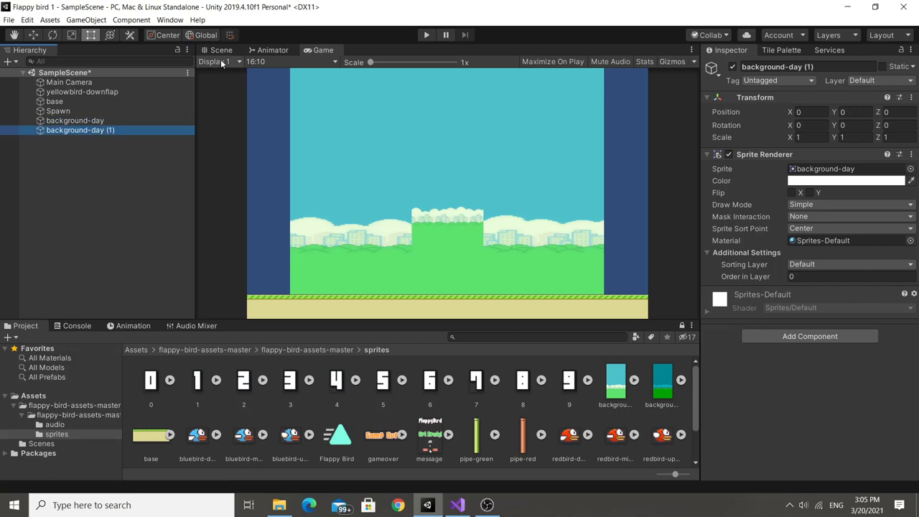
- Delete the duplicate background-day (1) sprite
click(221, 49)
key(Delete)
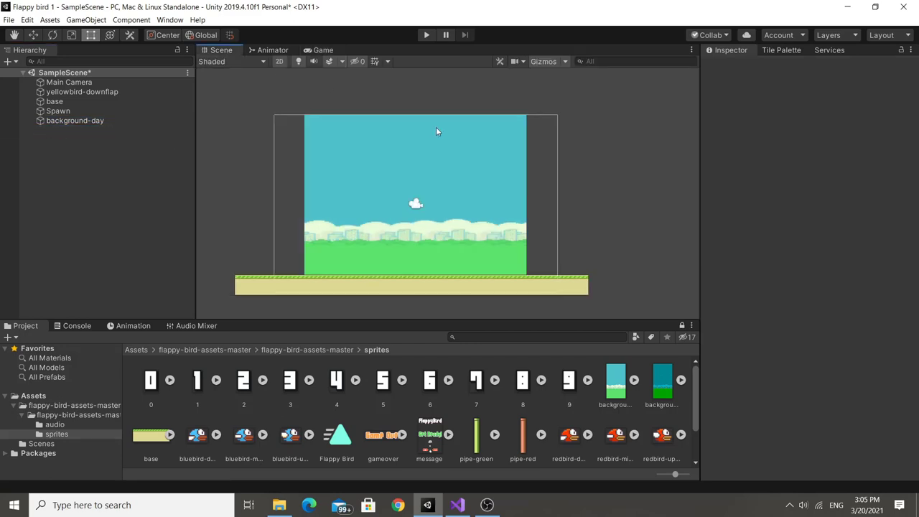
click(152, 112)
click(150, 119)
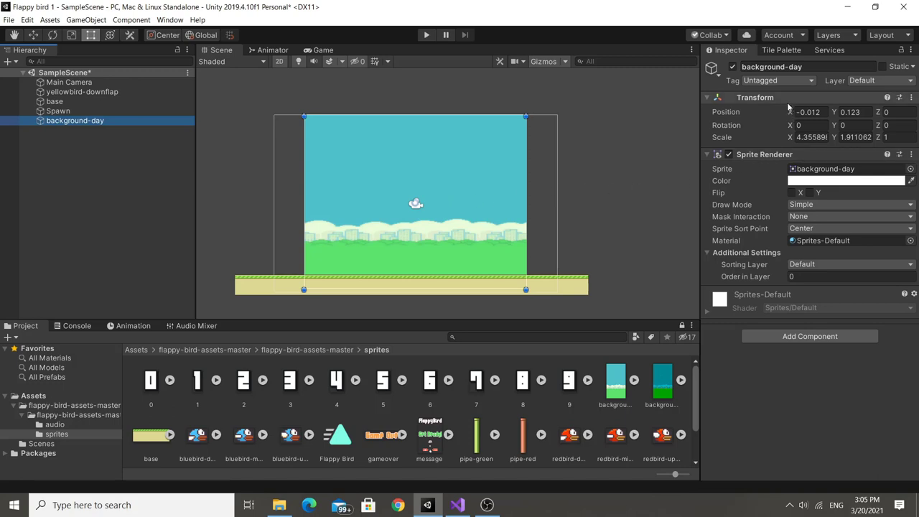
- Check the Game view, then delete the original background-day object
click(322, 51)
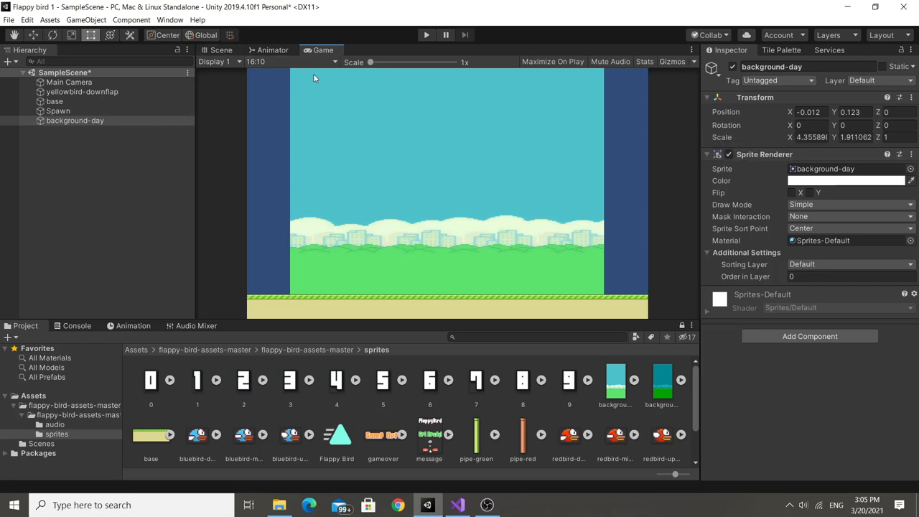
click(212, 50)
click(119, 119)
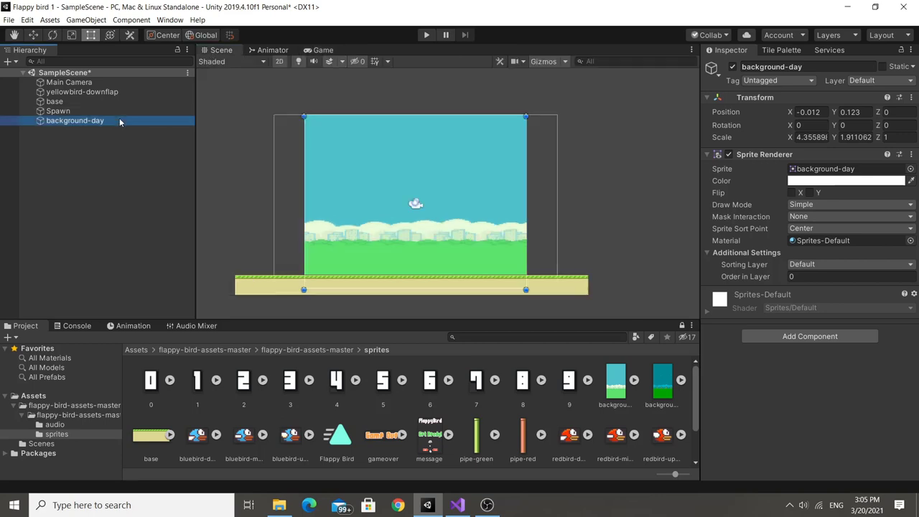
key(Delete)
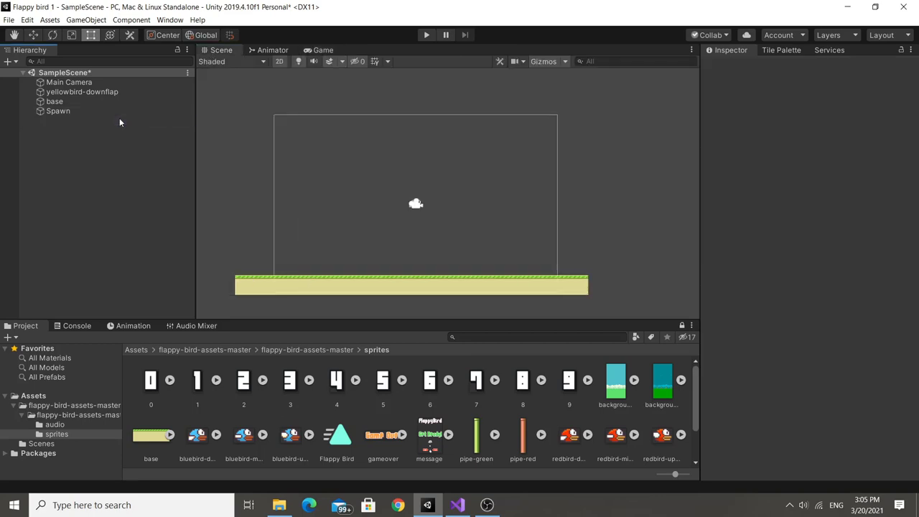
- Preview the background-free game at 5:4 and return to the Scene view
click(315, 51)
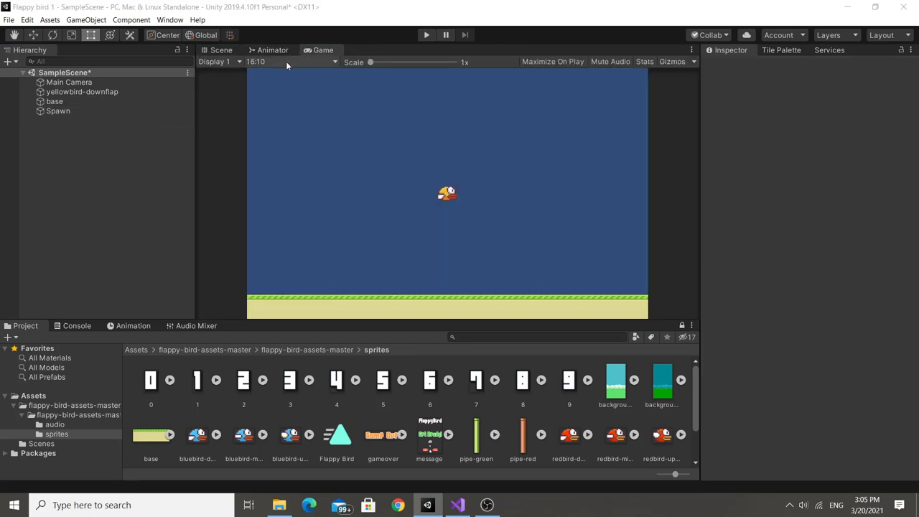
click(286, 61)
click(286, 113)
click(217, 50)
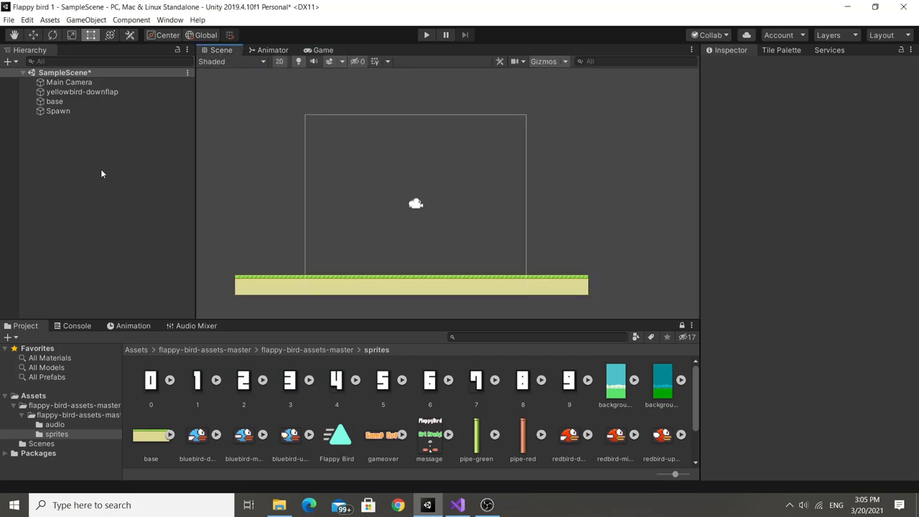
- Add a UI Canvas set to Screen Space - Camera, rendered through Main Camera
right_click(101, 151)
mouse_move(140, 328)
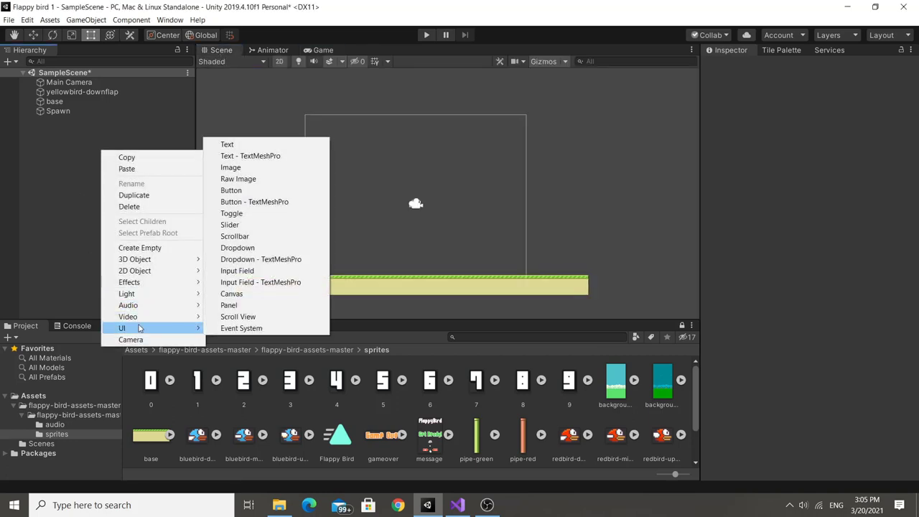
click(257, 293)
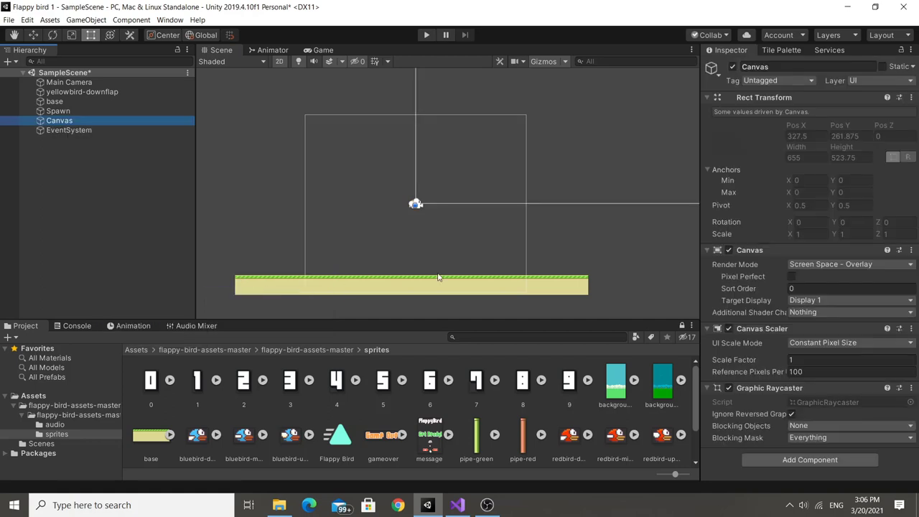
click(838, 264)
click(841, 286)
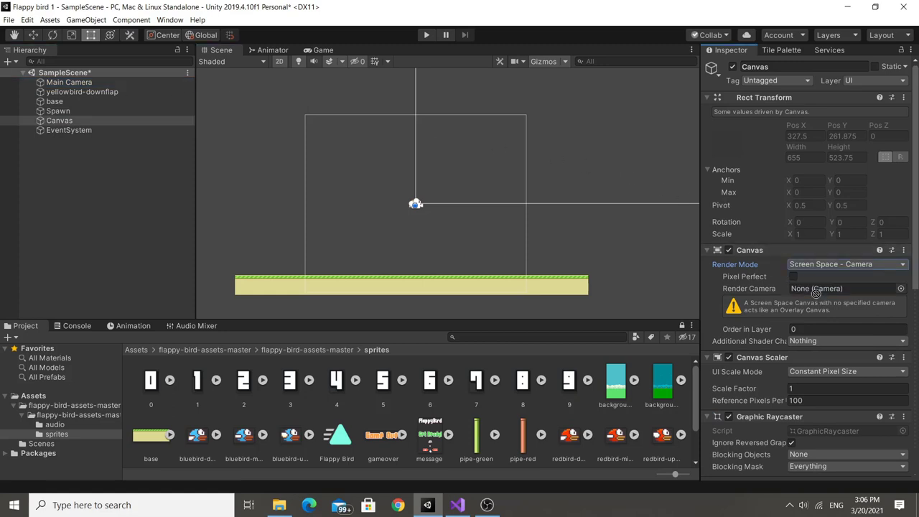
drag(815, 290, 815, 290)
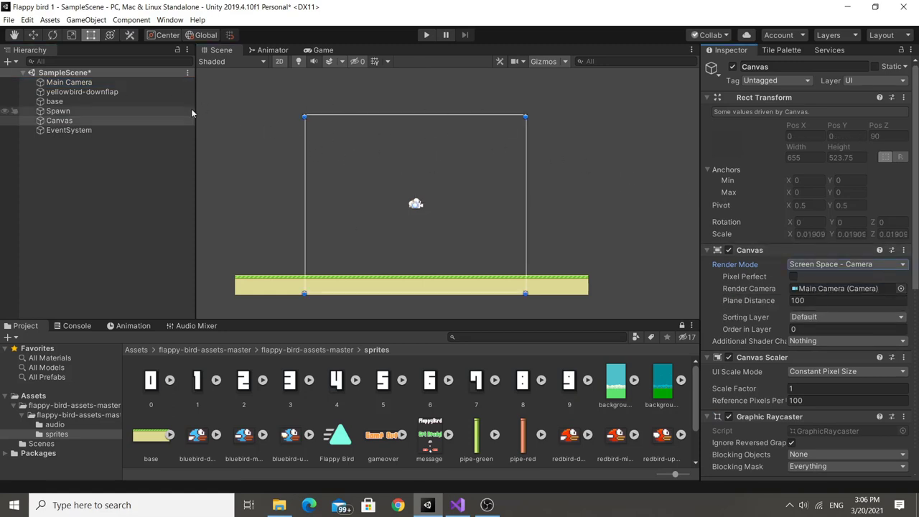
- Add an Image inside the Canvas and give it full stretch anchors
click(77, 122)
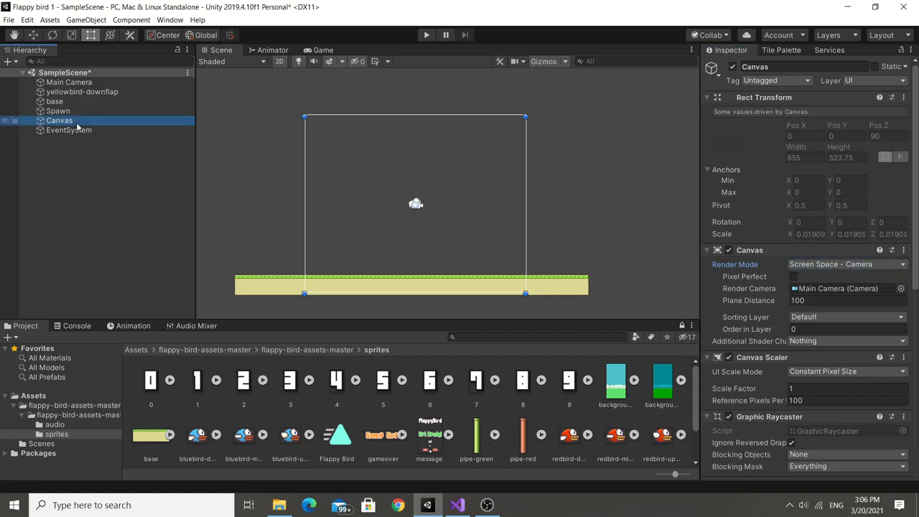
right_click(91, 121)
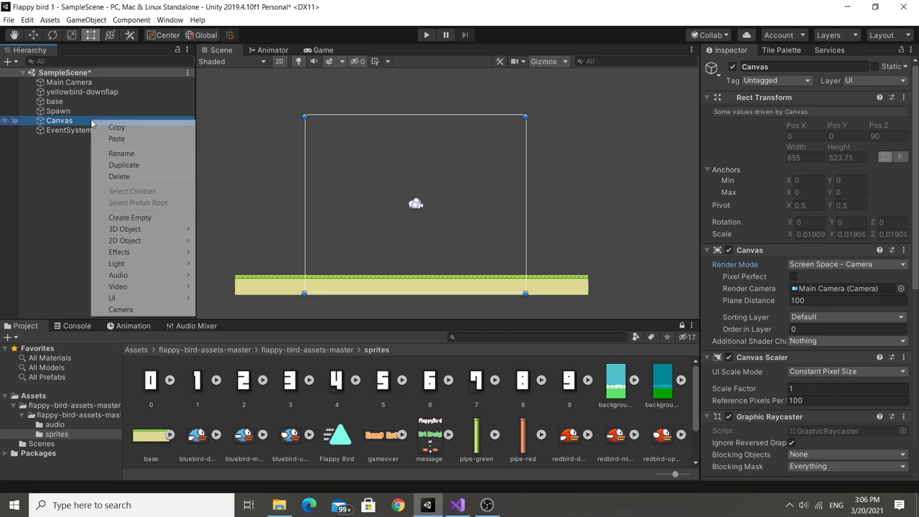
mouse_move(162, 297)
click(215, 320)
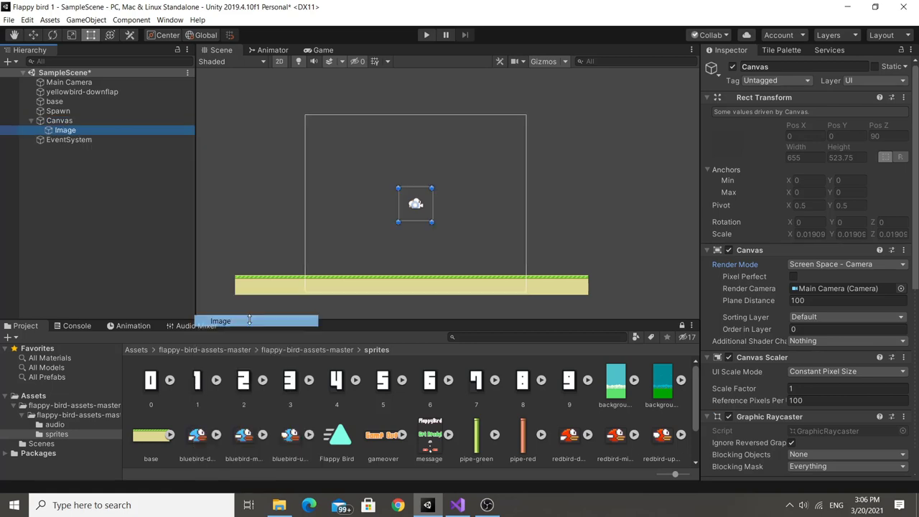
click(726, 130)
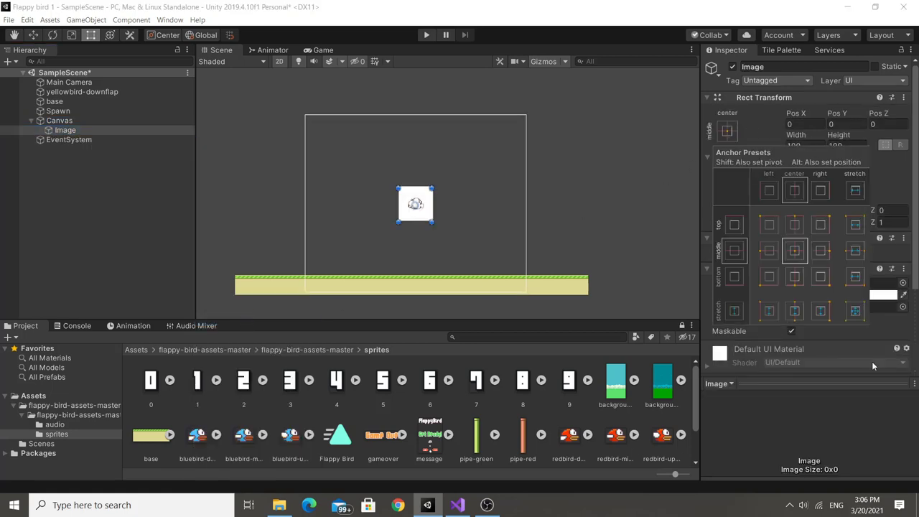
click(855, 314)
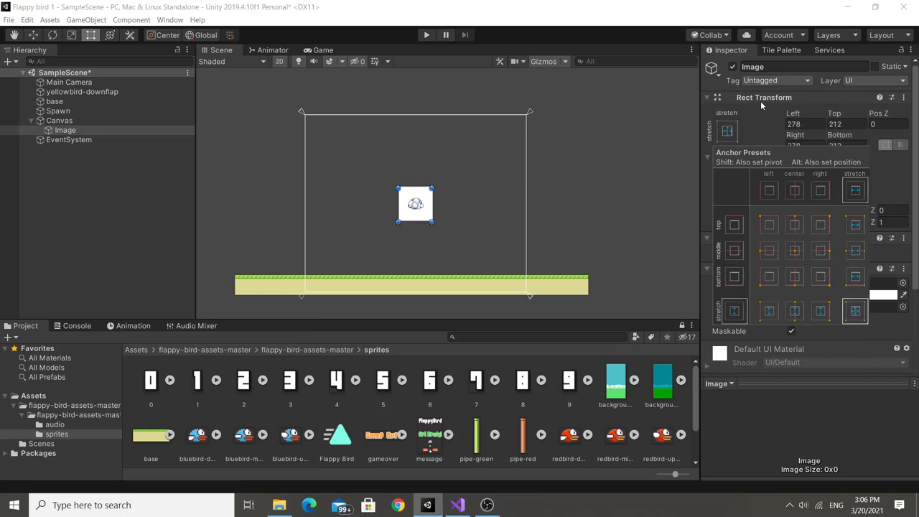
- Set the Image's edge offsets to 0 and use background-day as its sprite
click(790, 118)
text(0)
key(Tab)
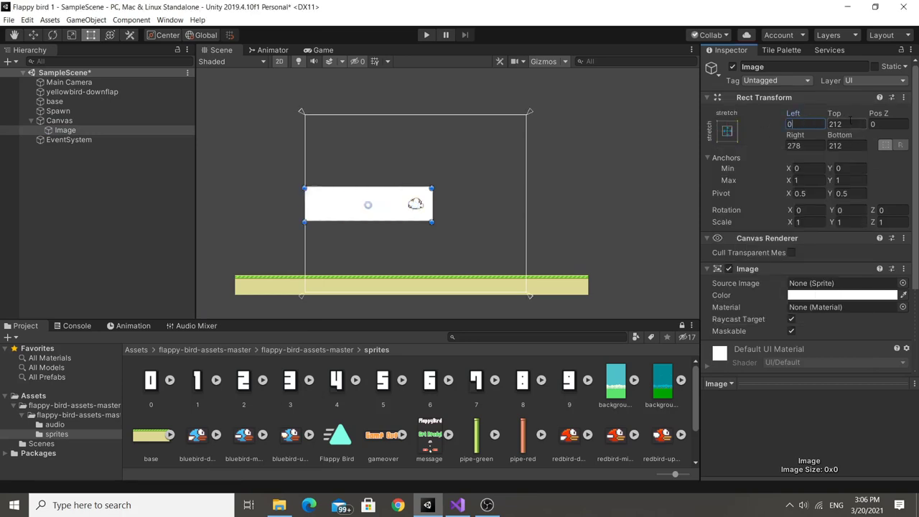
text(0)
key(Tab)
text(0)
click(799, 146)
text(0)
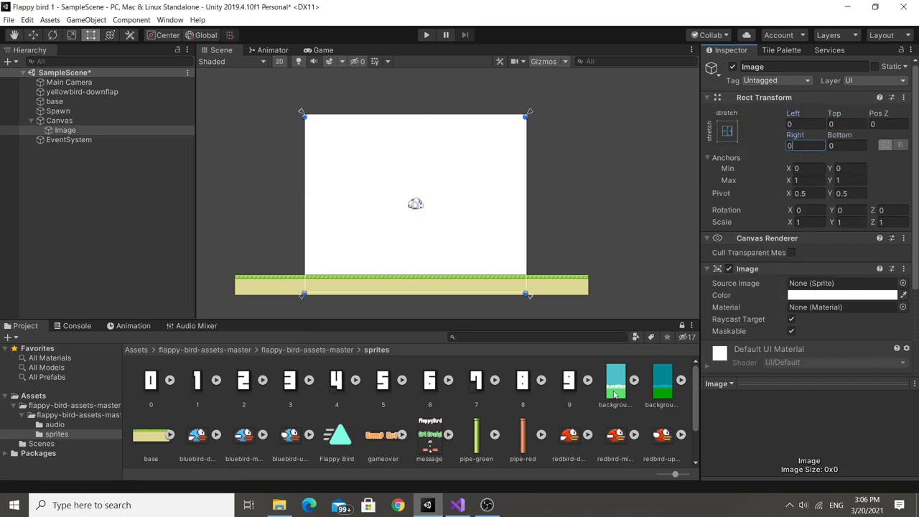
drag(616, 381, 808, 289)
- In the Game view, try 16:10, 16:9 and 4:3, settling on the 5:4 aspect ratio
click(322, 50)
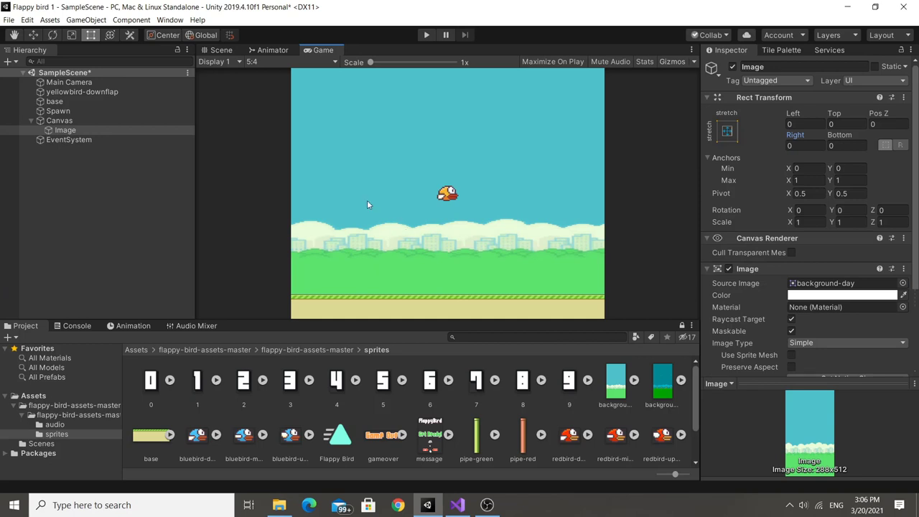
click(266, 64)
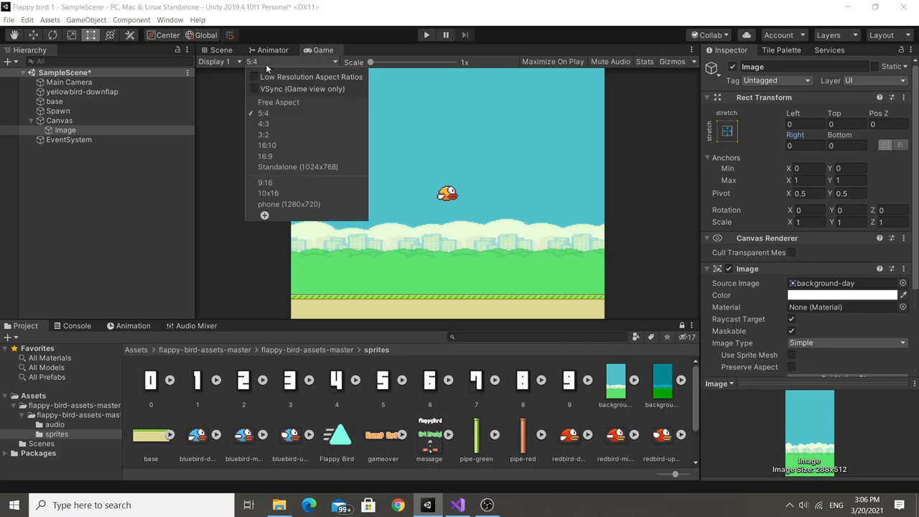
click(300, 146)
click(309, 61)
click(279, 156)
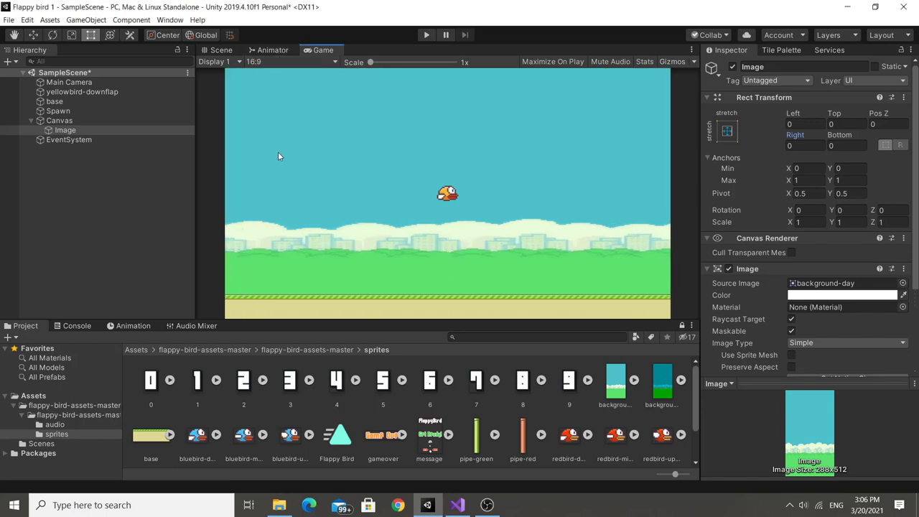
click(272, 63)
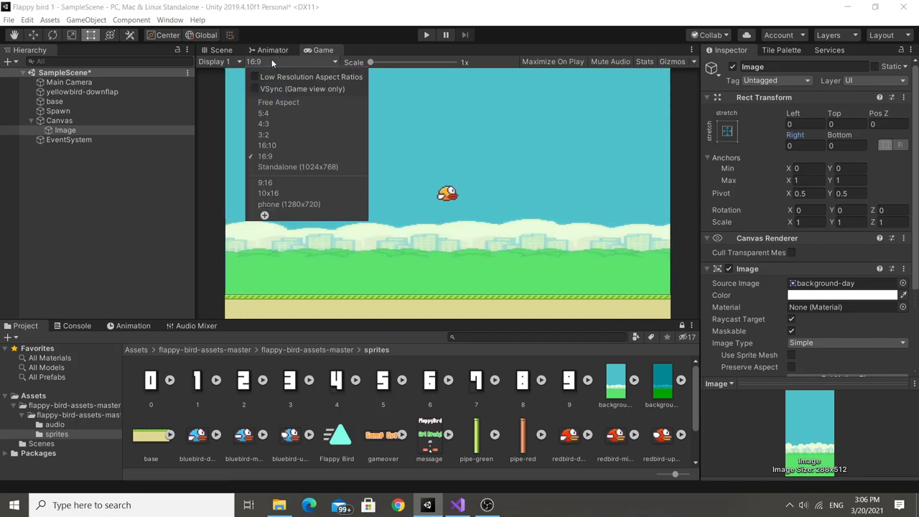
click(281, 121)
click(267, 64)
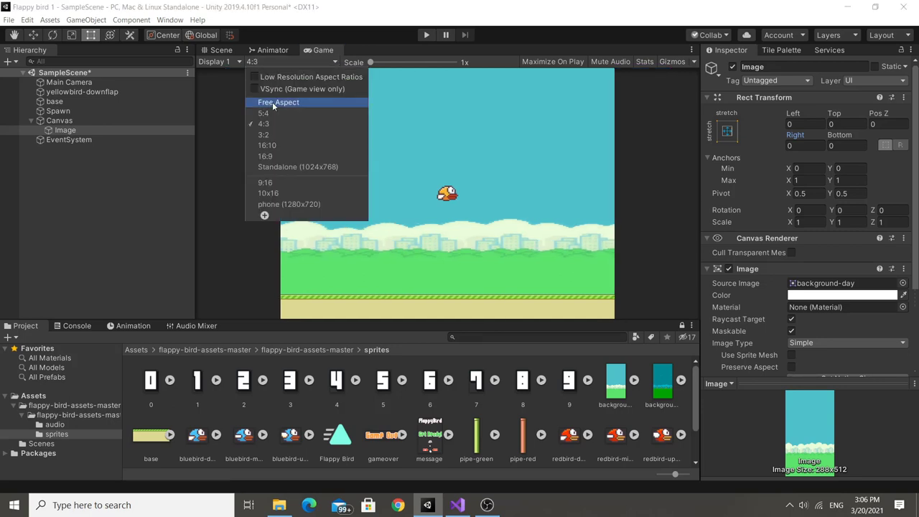
click(275, 113)
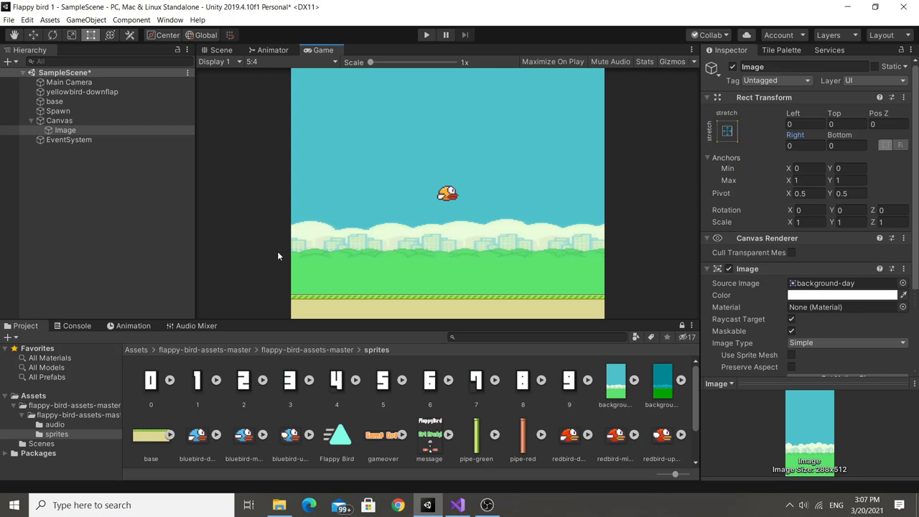
- Back in the Scene view, select the base ground object and frame it beside the background
click(59, 121)
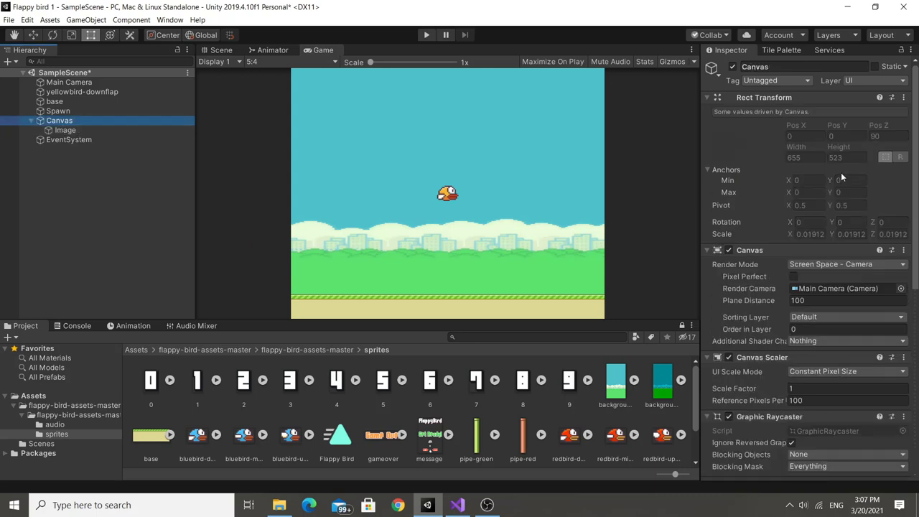
scroll(825, 191, down, 1)
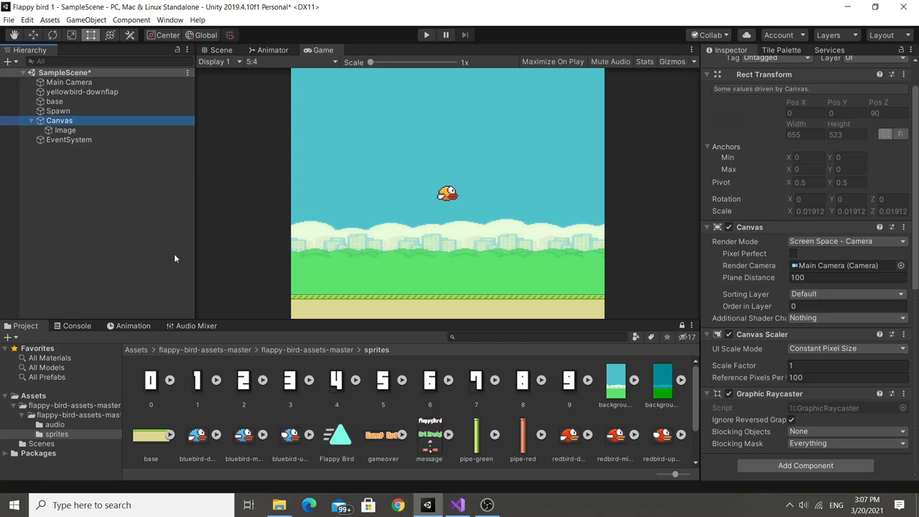
click(217, 50)
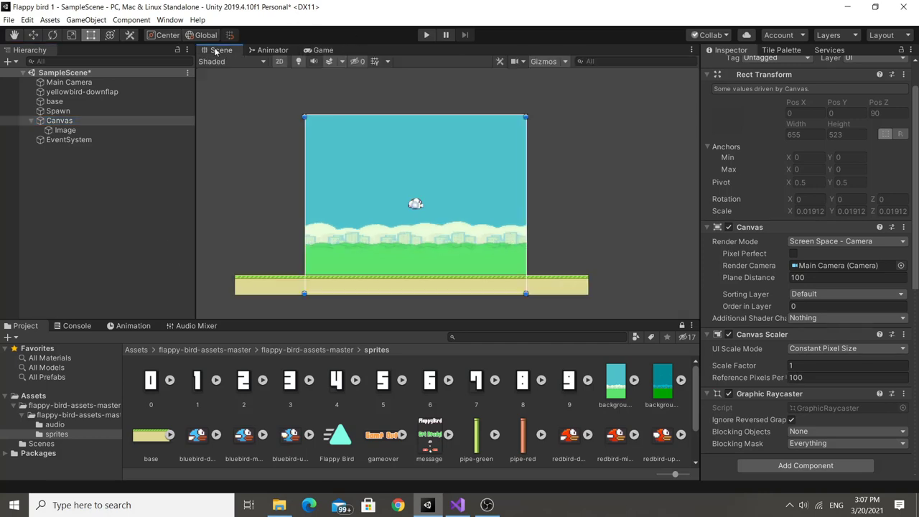
click(558, 292)
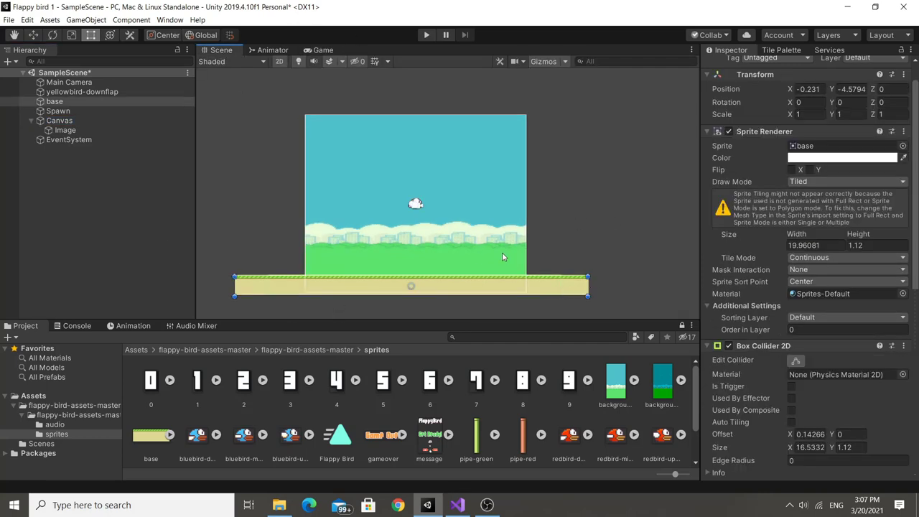
scroll(502, 257, up, 3)
middle_drag(516, 257, 538, 207)
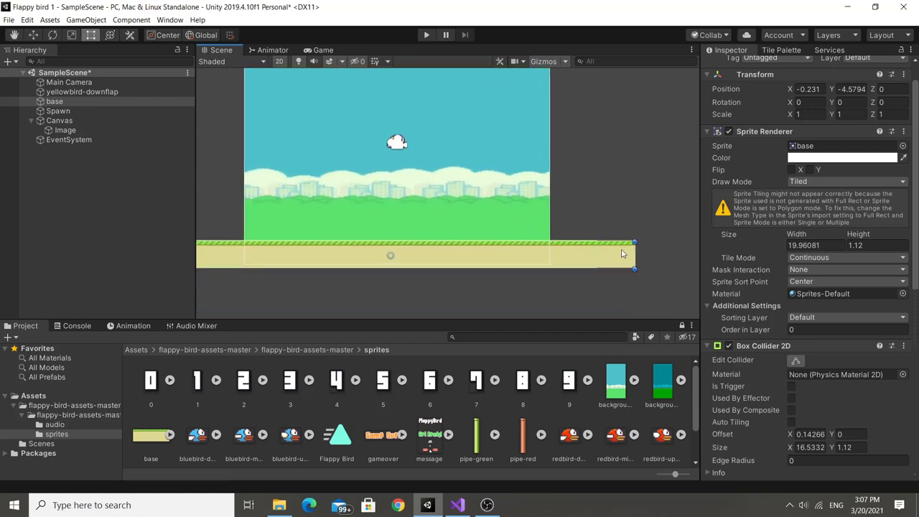
scroll(621, 253, down, 1)
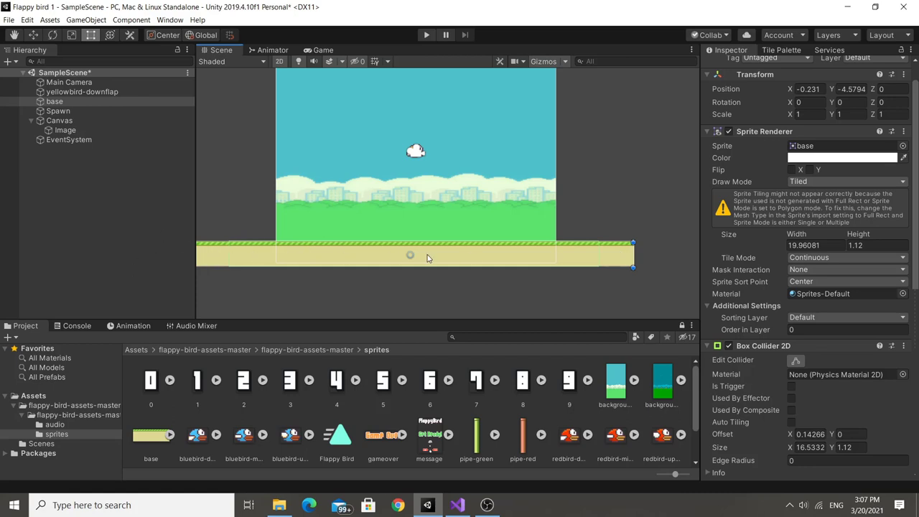
click(60, 102)
scroll(756, 221, down, 5)
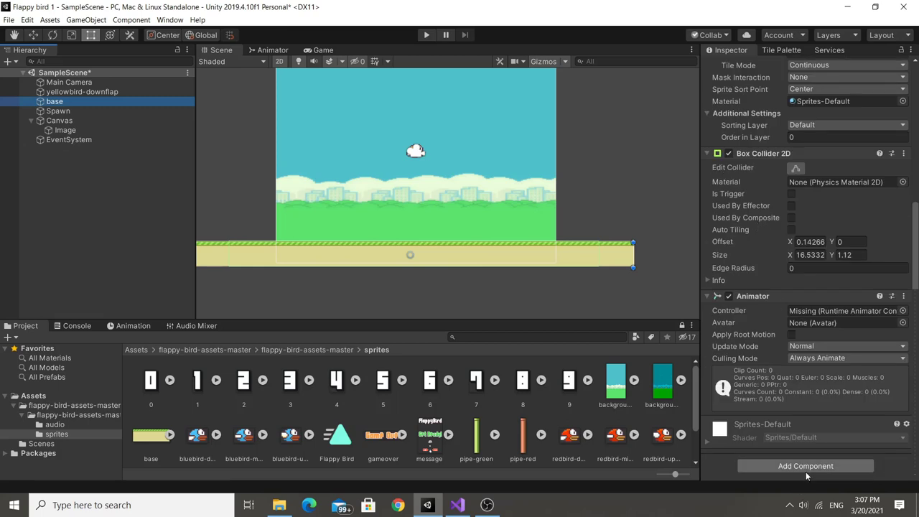
- Create a new animation clip named base.anim for the base object
click(123, 326)
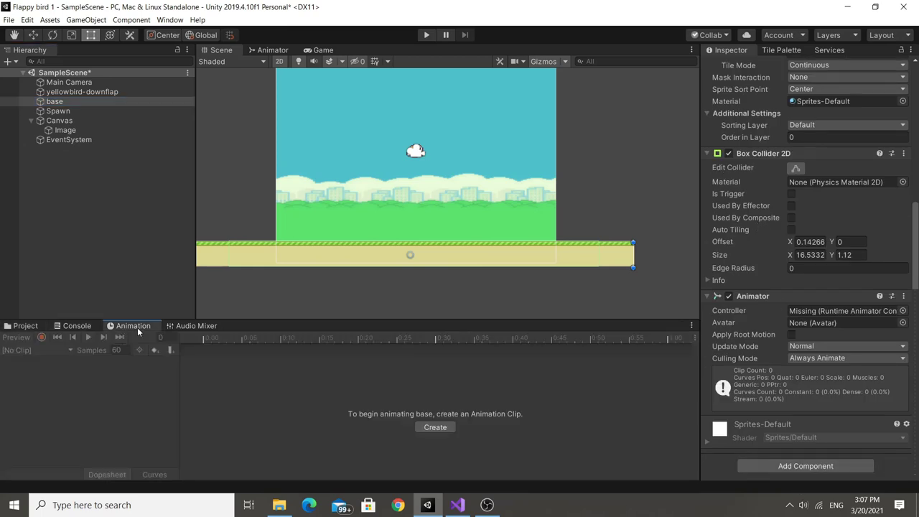
click(434, 427)
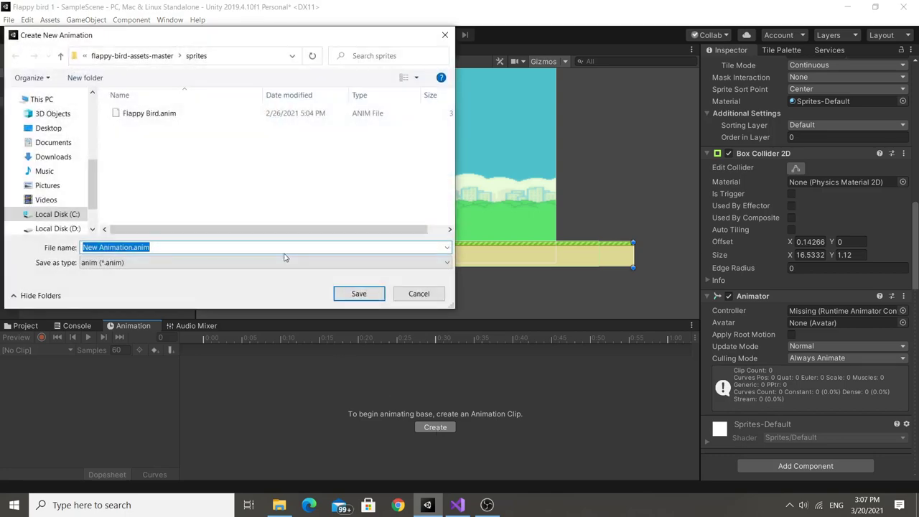
text(base)
key(Return)
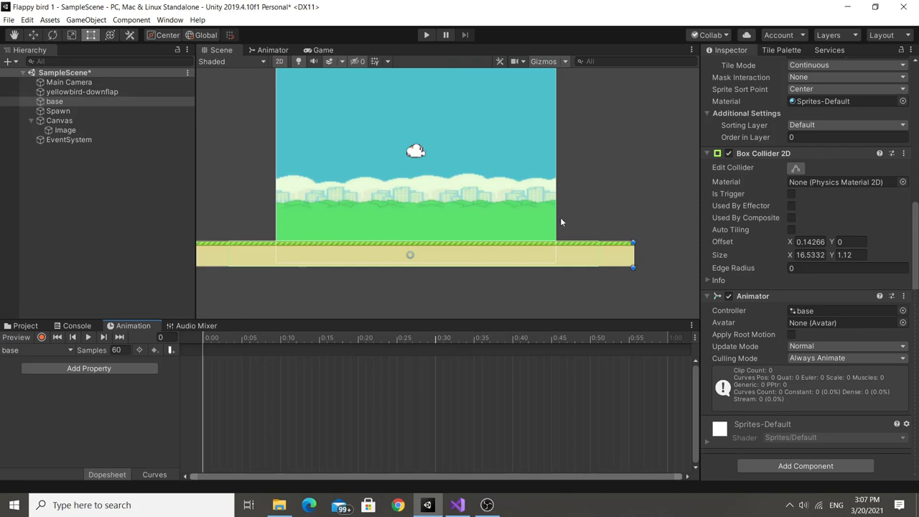
- Record a Position keyframe at frame 90 with the ground moved slightly left
scroll(561, 222, up, 2)
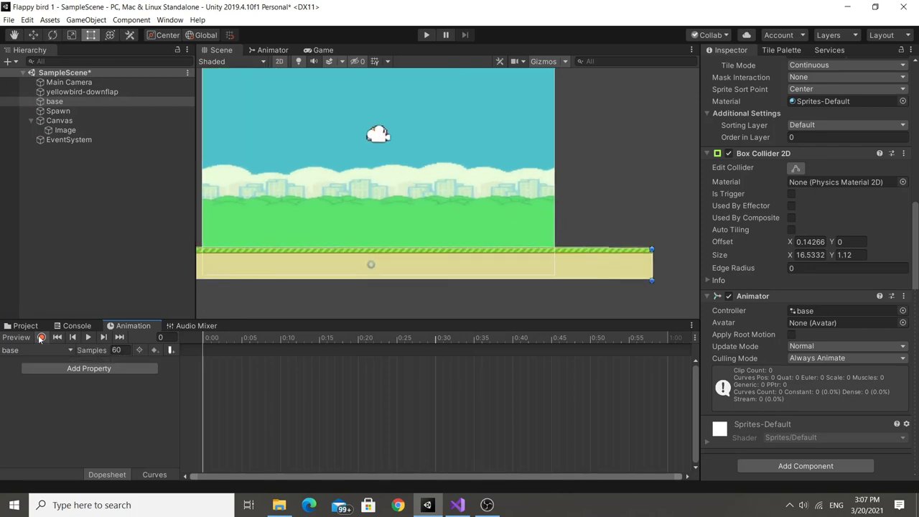
click(41, 338)
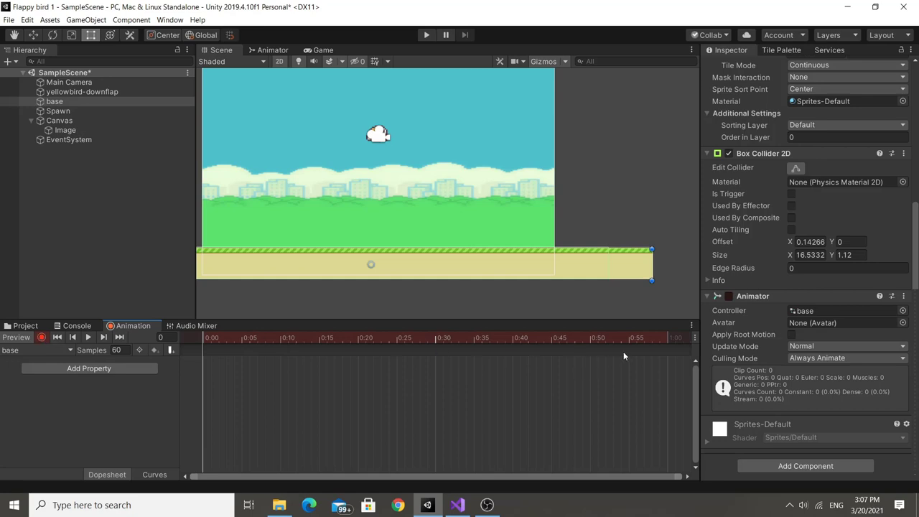
scroll(622, 355, down, 2)
scroll(603, 358, down, 2)
scroll(572, 384, down, 1)
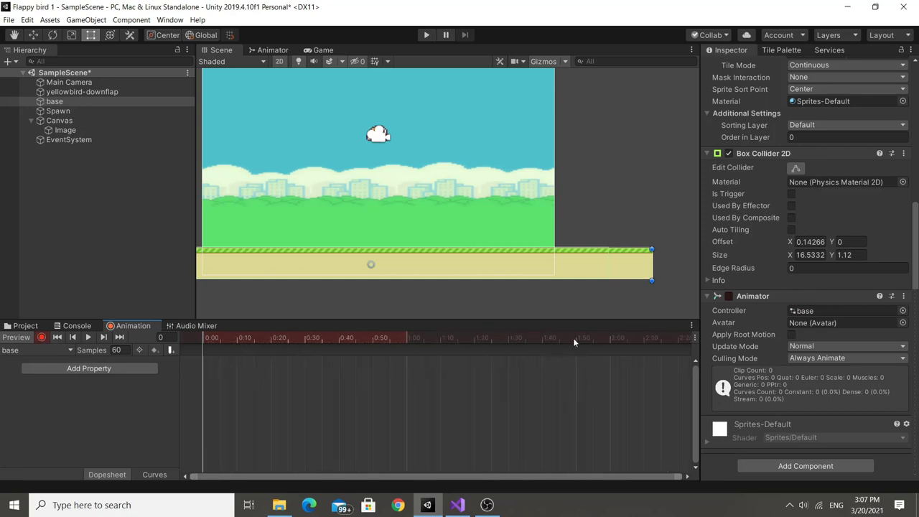
click(506, 337)
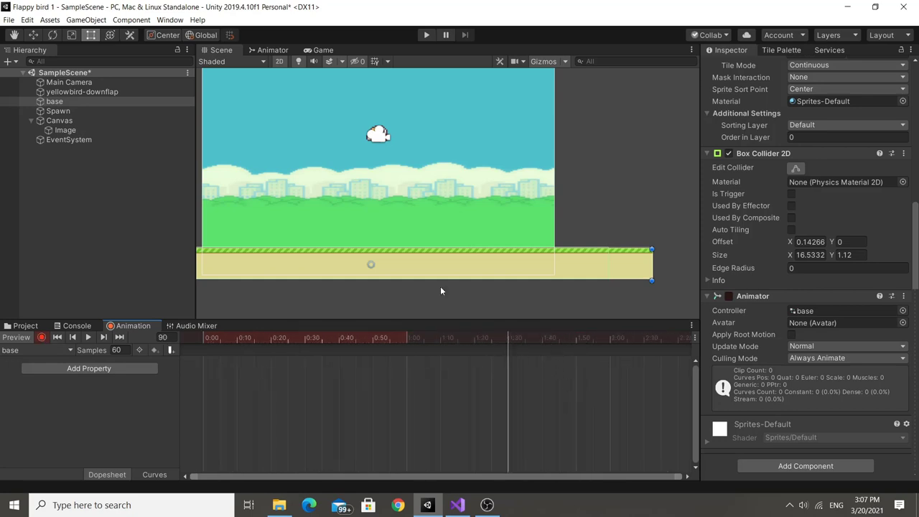
click(34, 35)
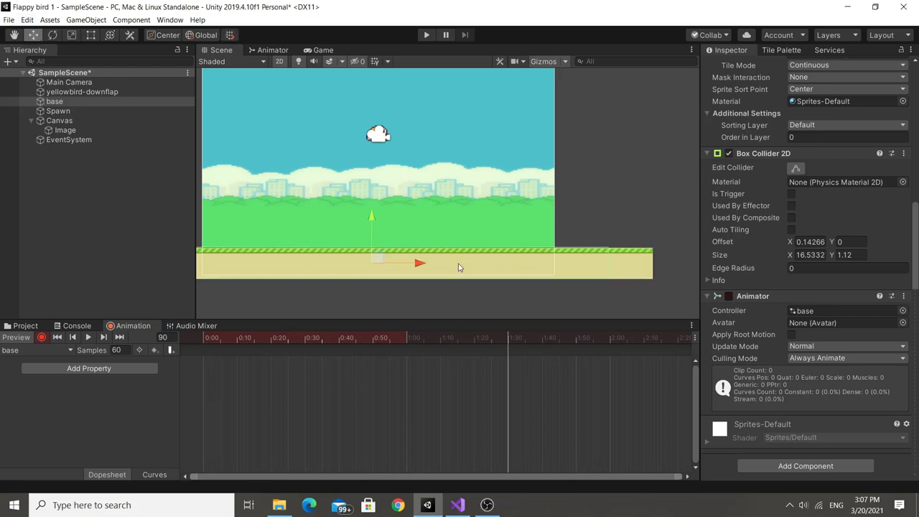
scroll(425, 264, down, 2)
drag(433, 265, 399, 267)
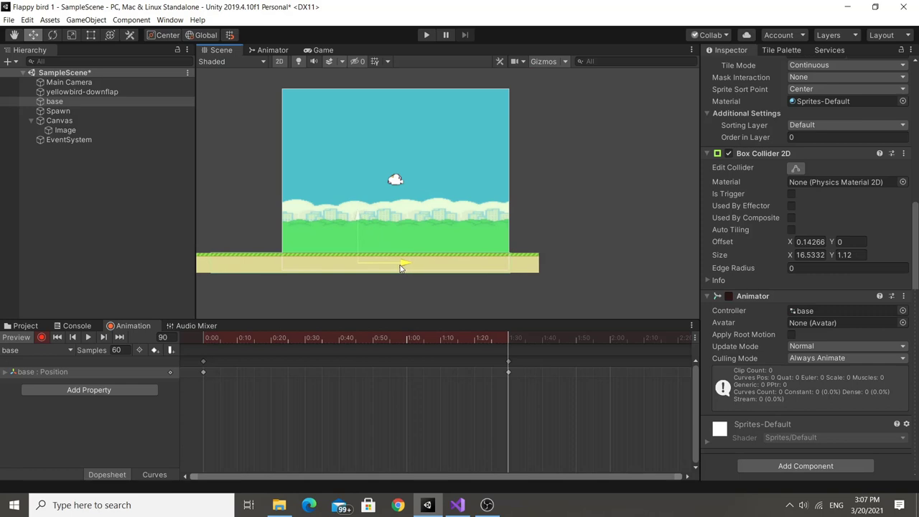
click(39, 337)
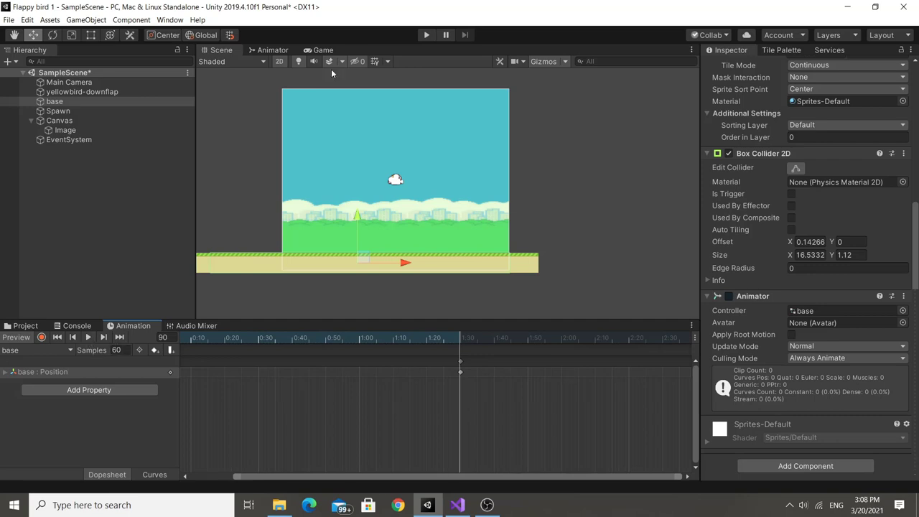
- Play the base clip back in the Game view, then stop it
click(324, 51)
click(87, 338)
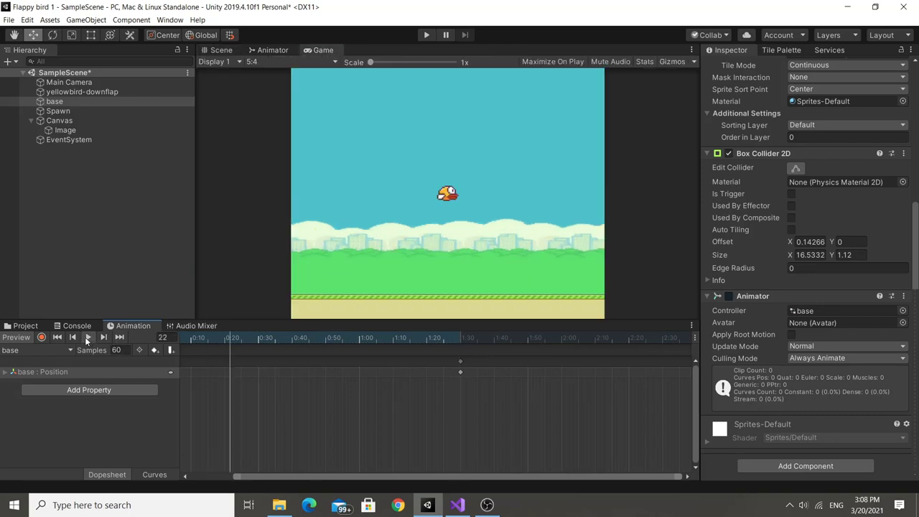
click(87, 338)
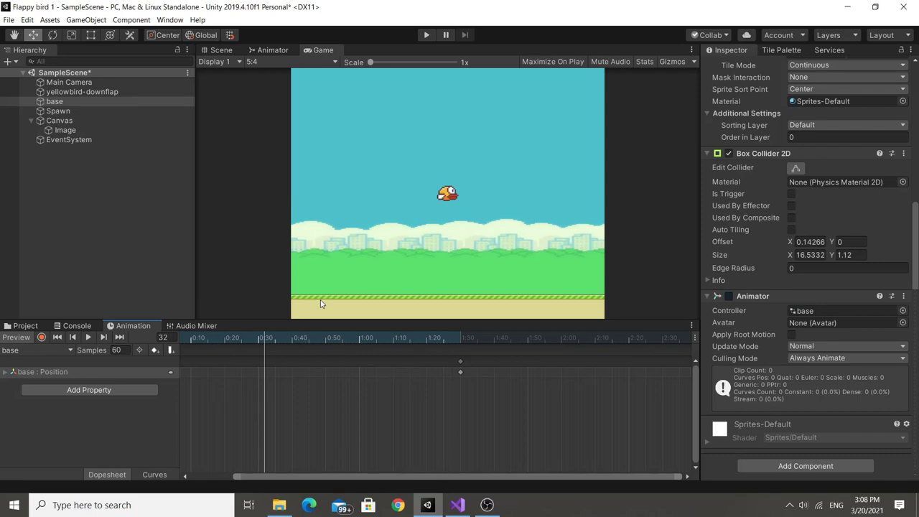
scroll(808, 282, up, 3)
scroll(808, 281, up, 3)
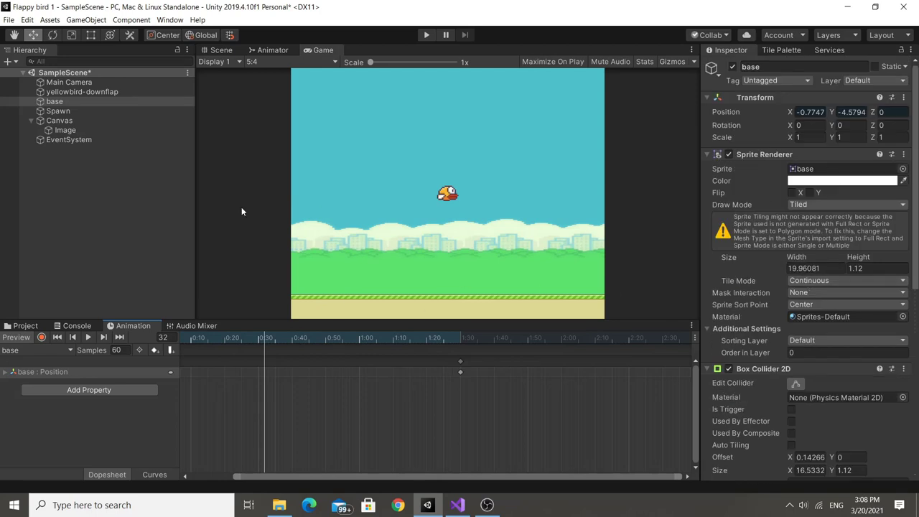
click(26, 326)
click(119, 325)
- Scrub the timeline between frame 0 and frame 90, checking Position X reaches -2.11
click(194, 338)
scroll(214, 360, down, 1)
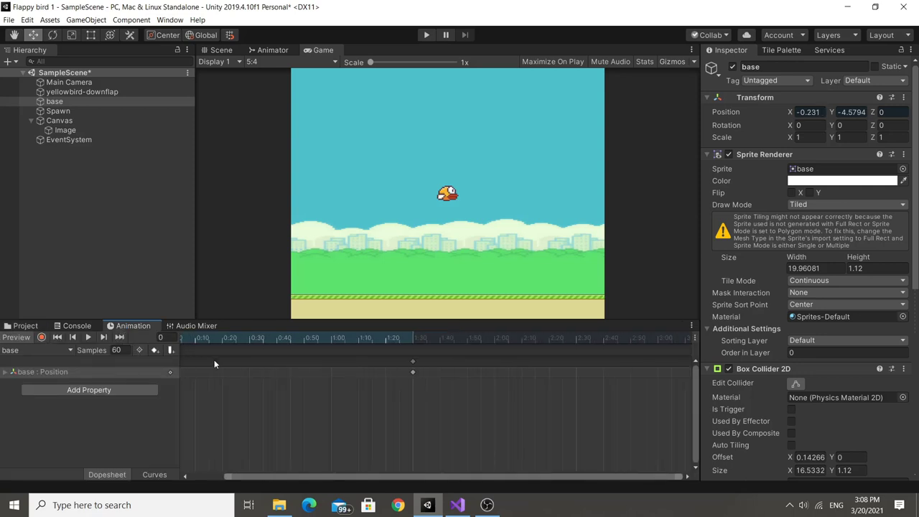
drag(254, 471, 220, 472)
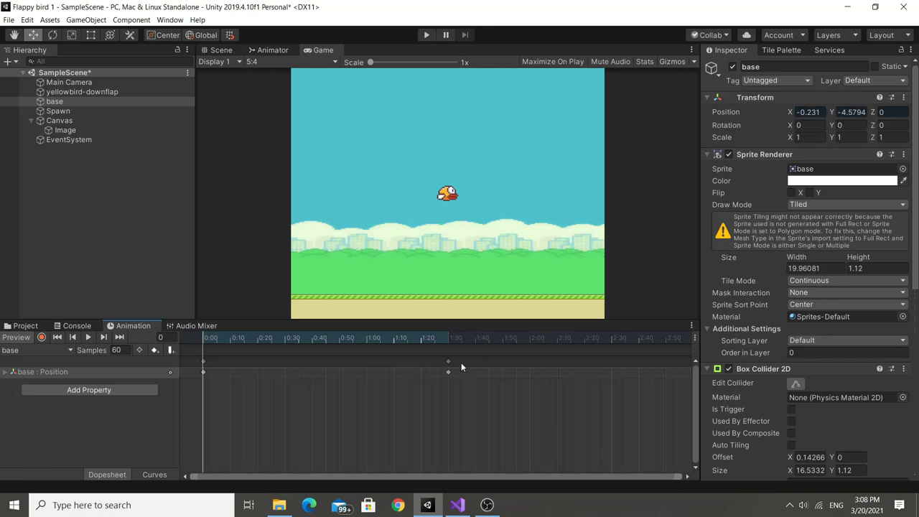
click(448, 339)
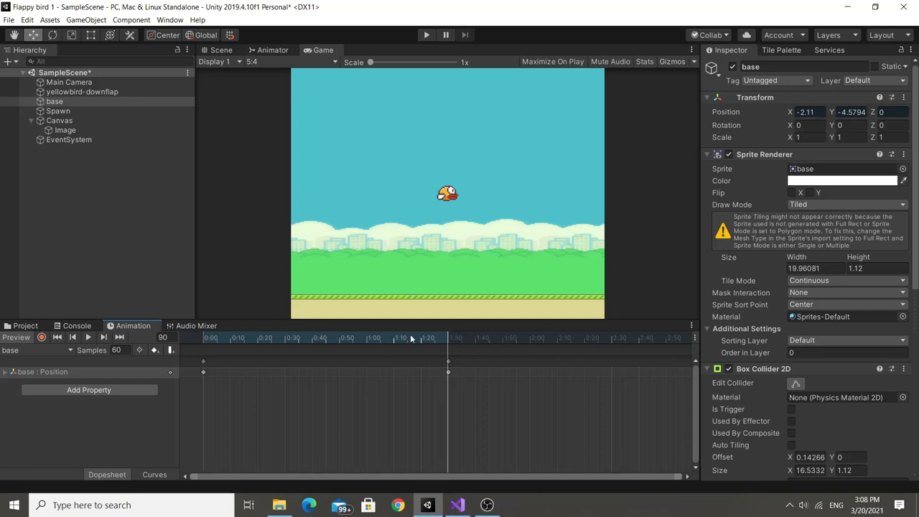
click(216, 336)
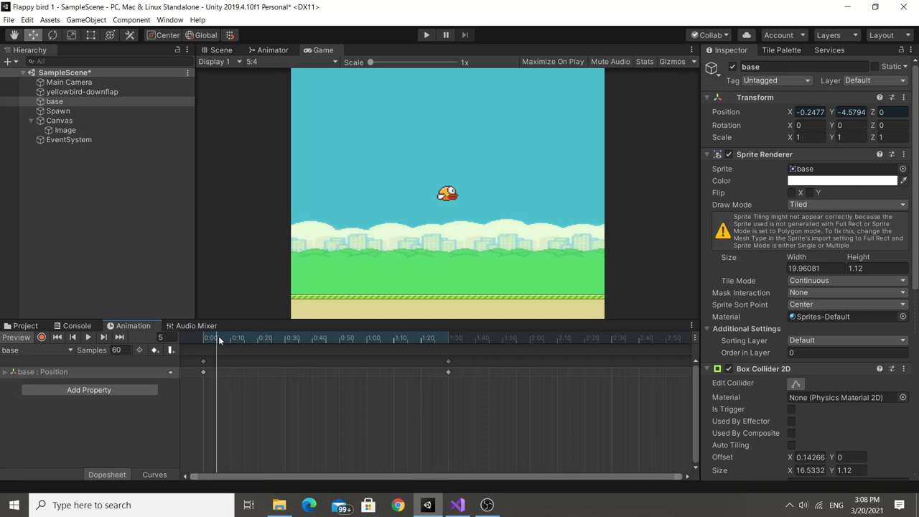
drag(218, 336, 362, 340)
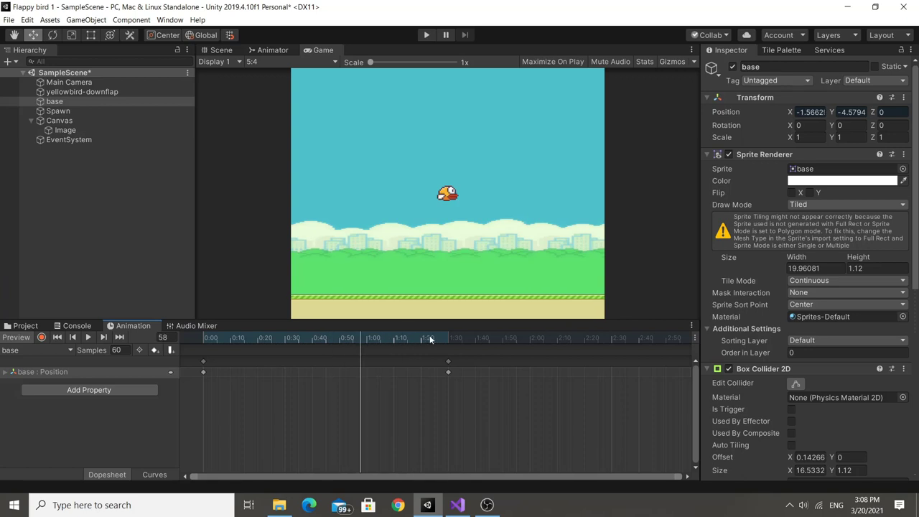
drag(430, 339, 450, 338)
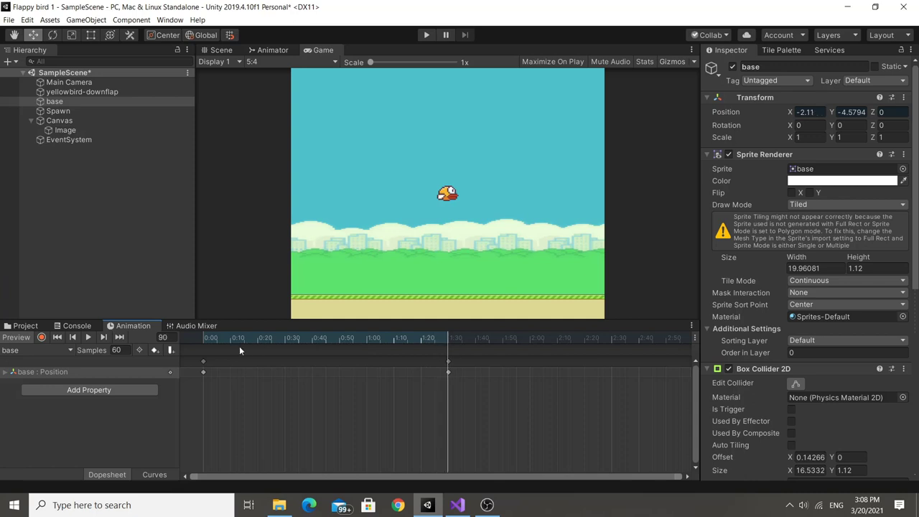
- Set both base keyframes to Linear tangents and preview the scrolling ground
right_click(450, 360)
click(490, 365)
right_click(449, 371)
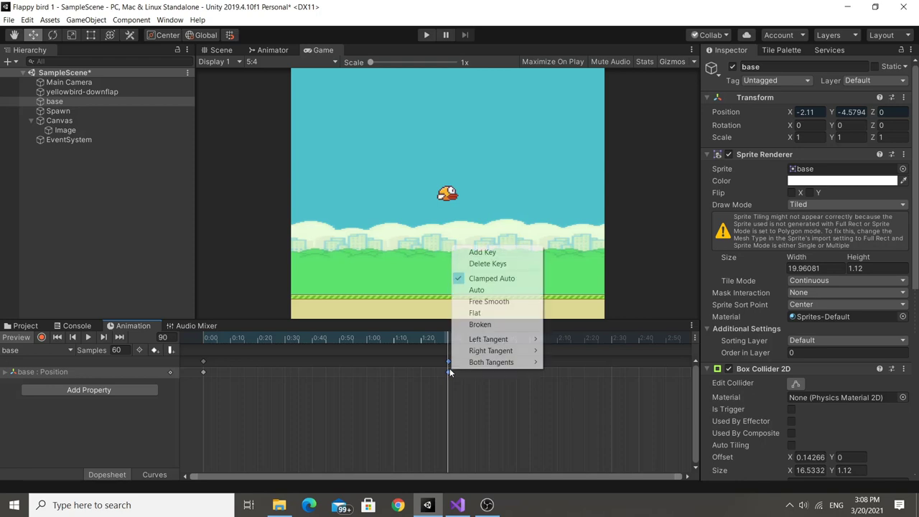
click(564, 373)
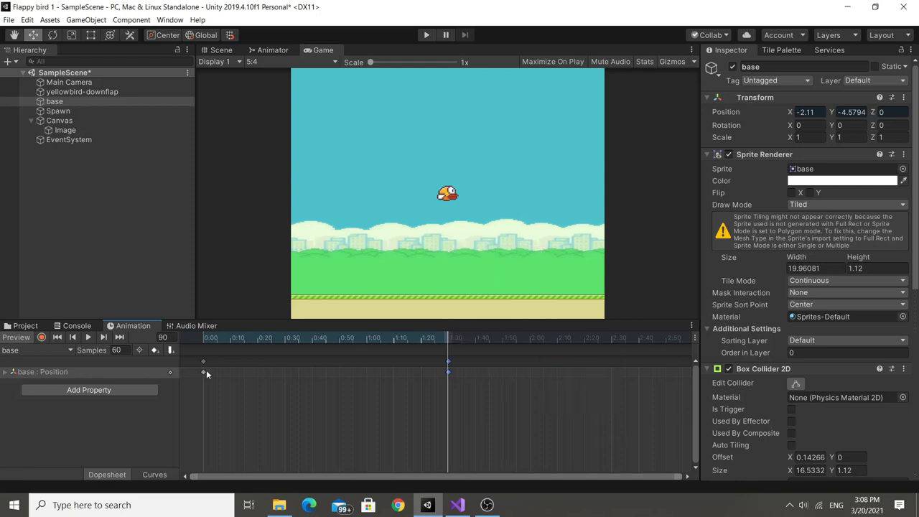
right_click(204, 371)
mouse_move(244, 362)
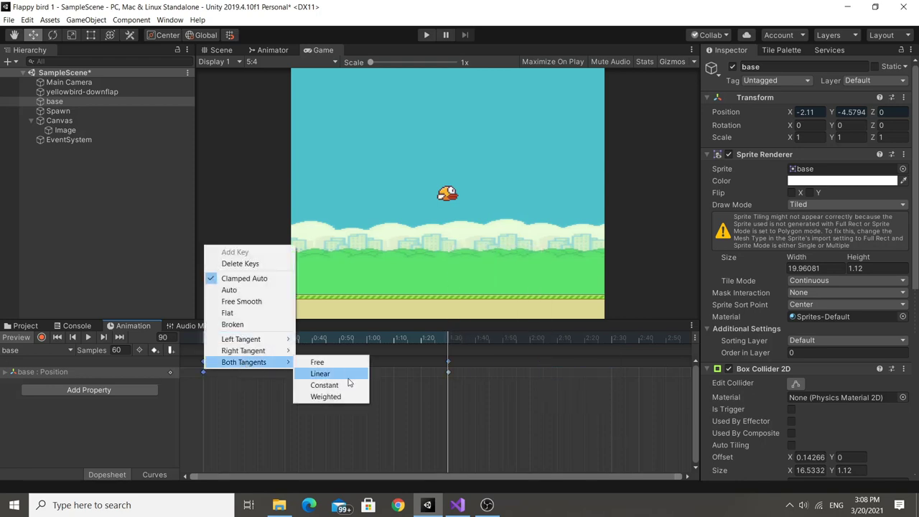
click(346, 375)
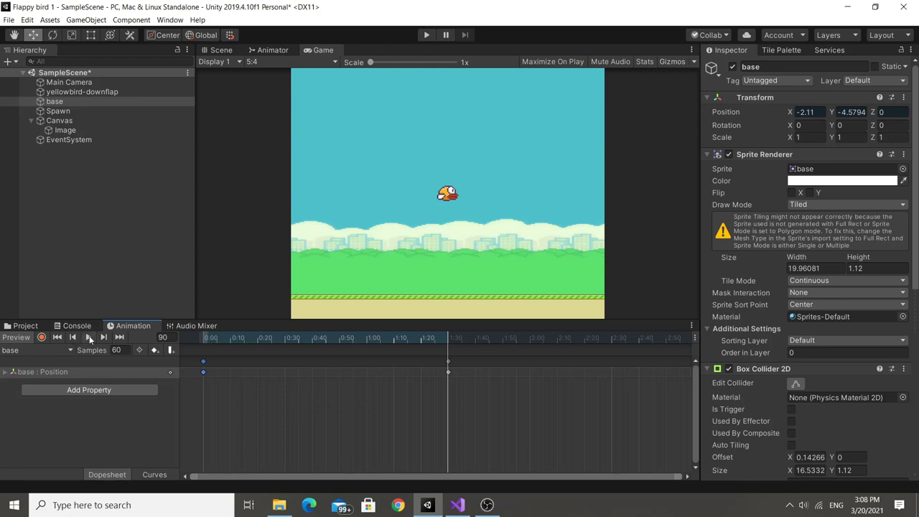
click(87, 337)
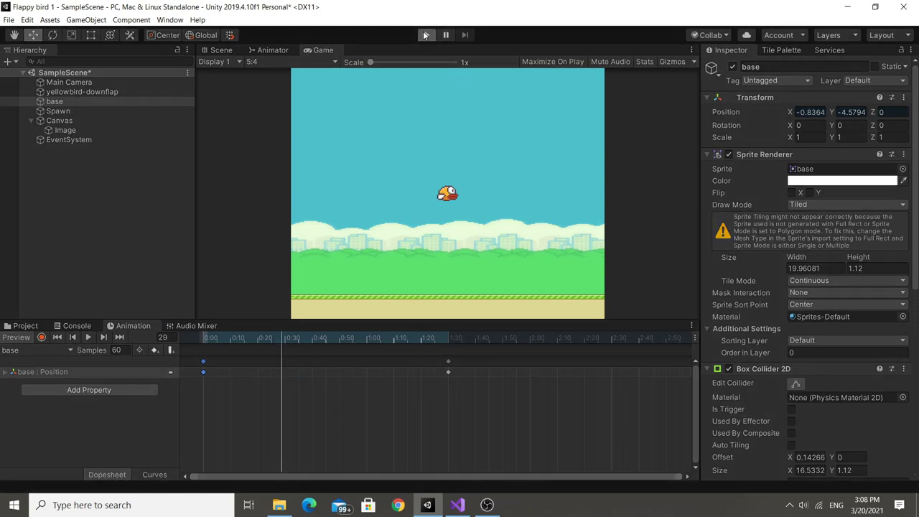
- Play-test the game, flapping the bird three times, then stop
click(424, 35)
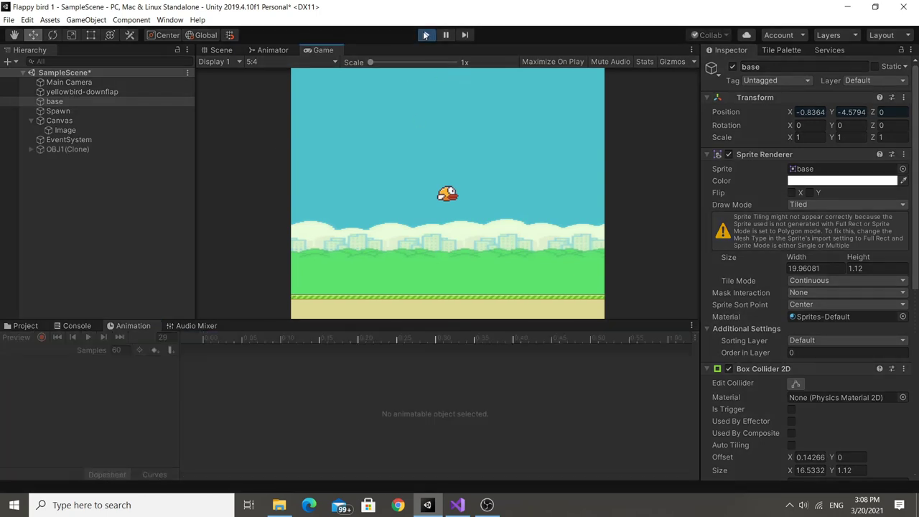
click(424, 302)
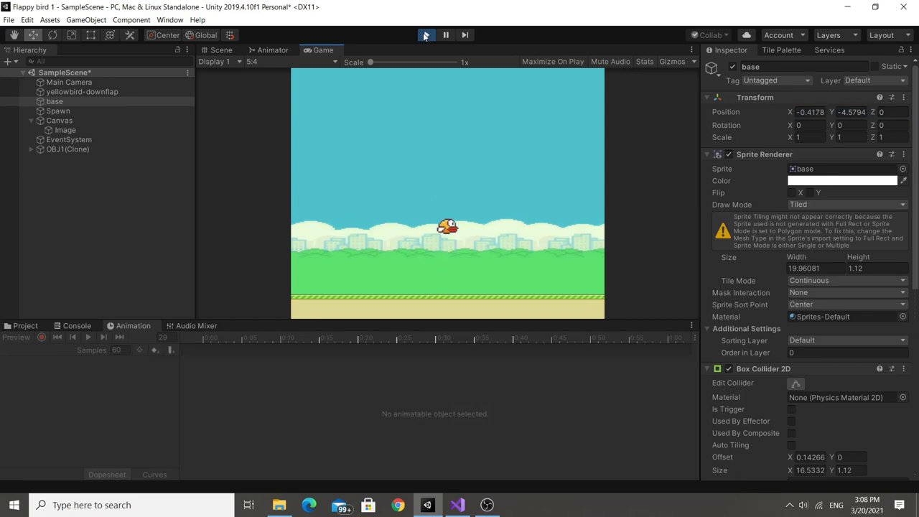
click(424, 302)
click(424, 302)
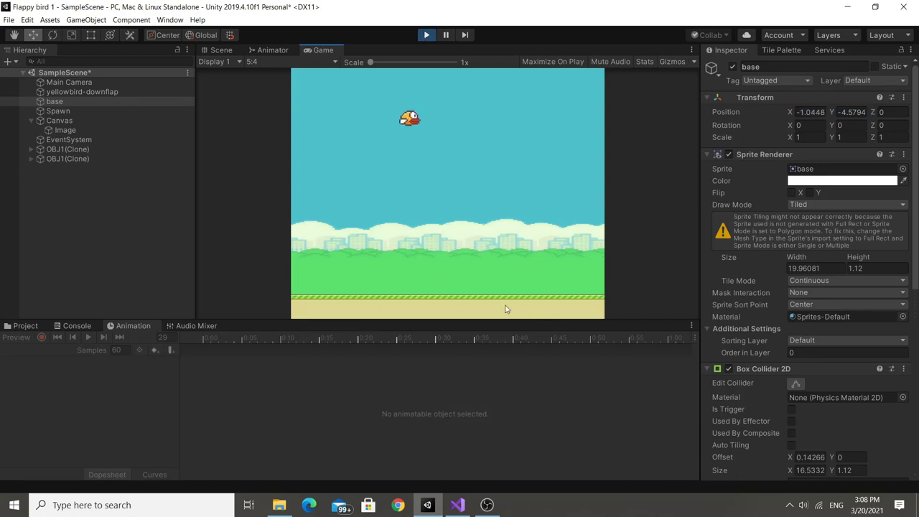
click(431, 35)
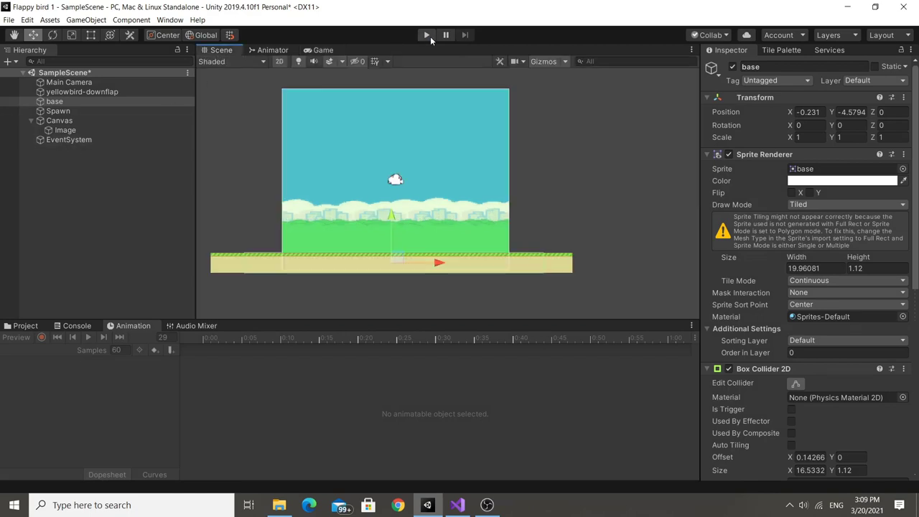
- Inspect the Canvas and its background Image, checking the Game view
click(68, 121)
click(79, 132)
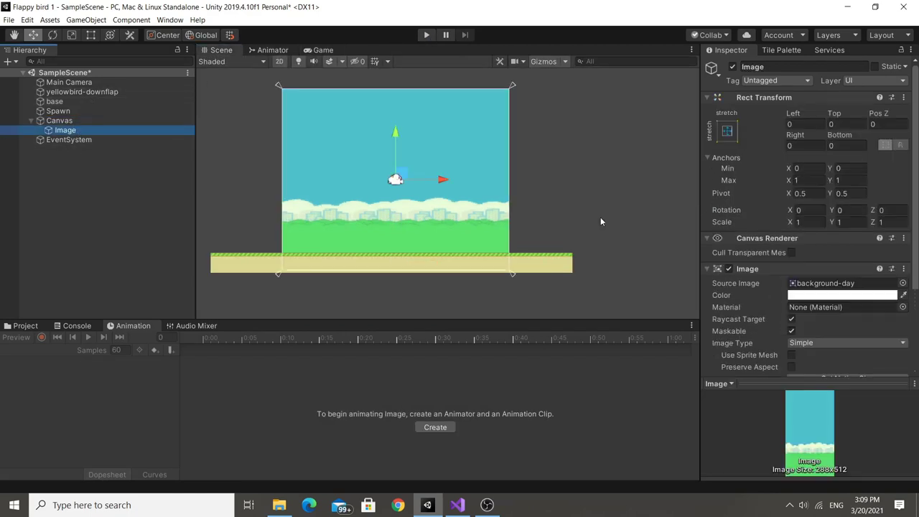
click(50, 120)
scroll(767, 246, down, 2)
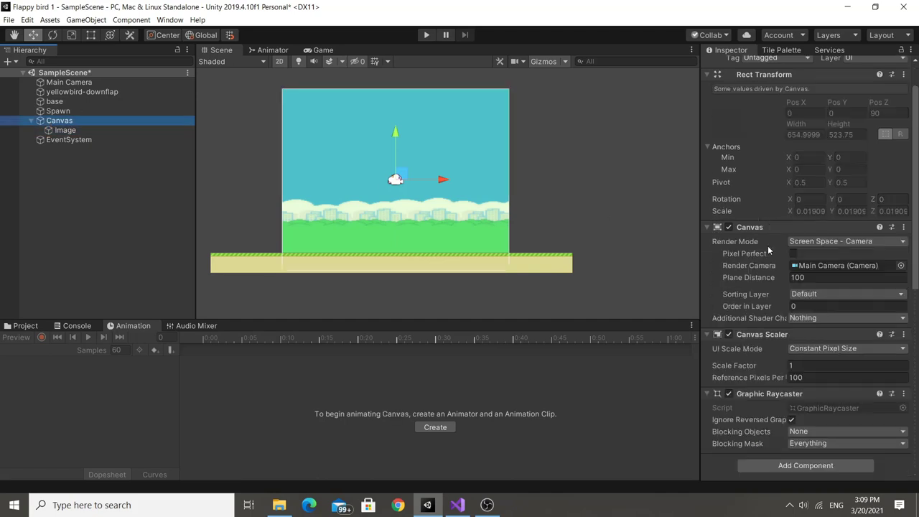
click(322, 49)
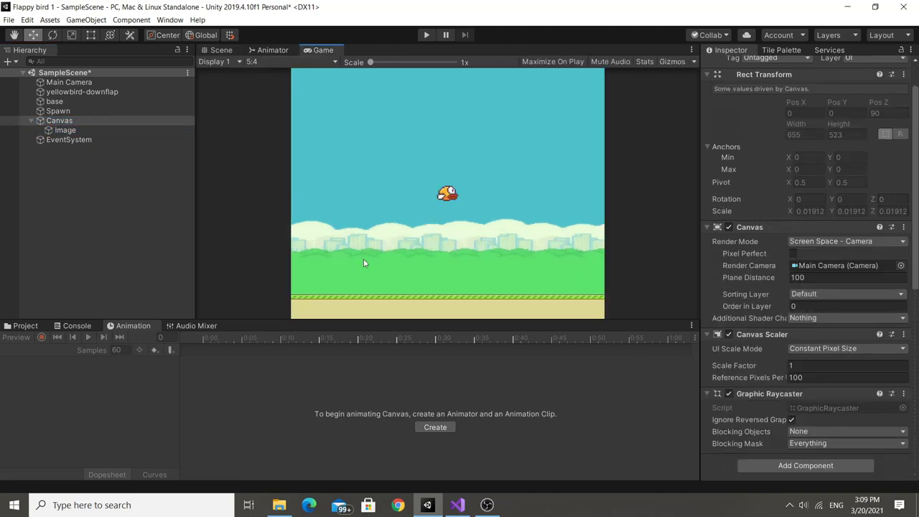
click(219, 50)
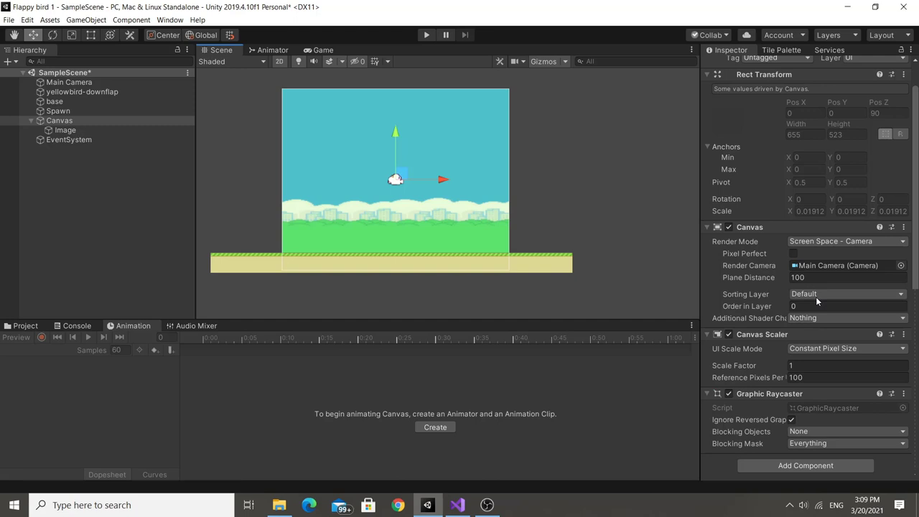
- Set the Canvas sorting layer to Background and save SampleScene
click(843, 293)
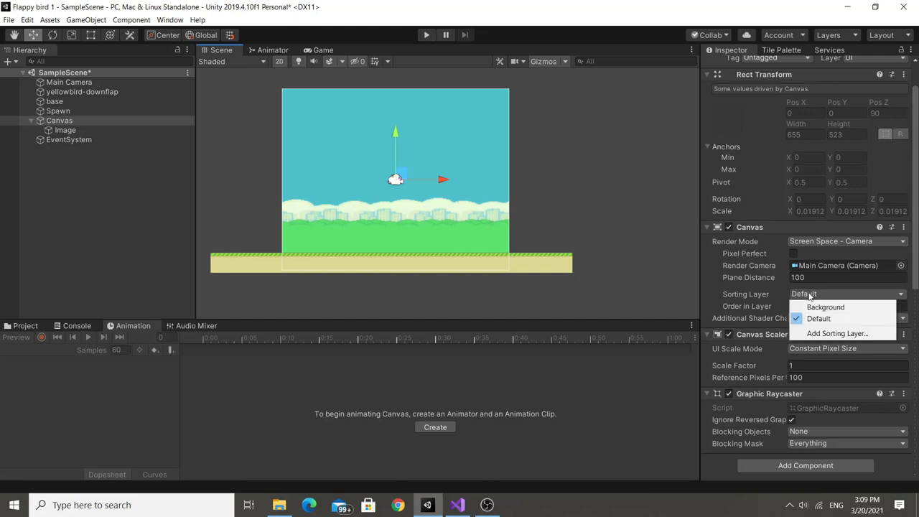
click(819, 307)
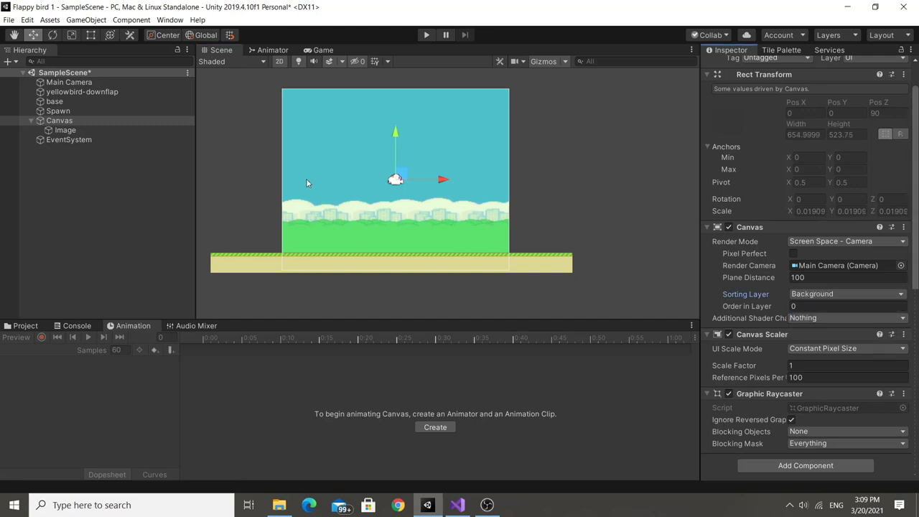
key(ctrl+s)
click(150, 186)
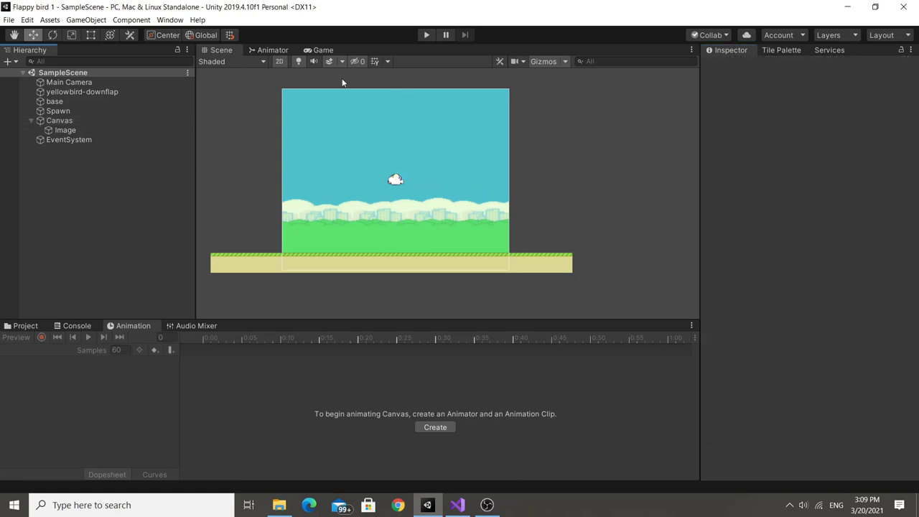
- Play-test the game again, flapping the bird three times, then stop with Ctrl+P
click(426, 35)
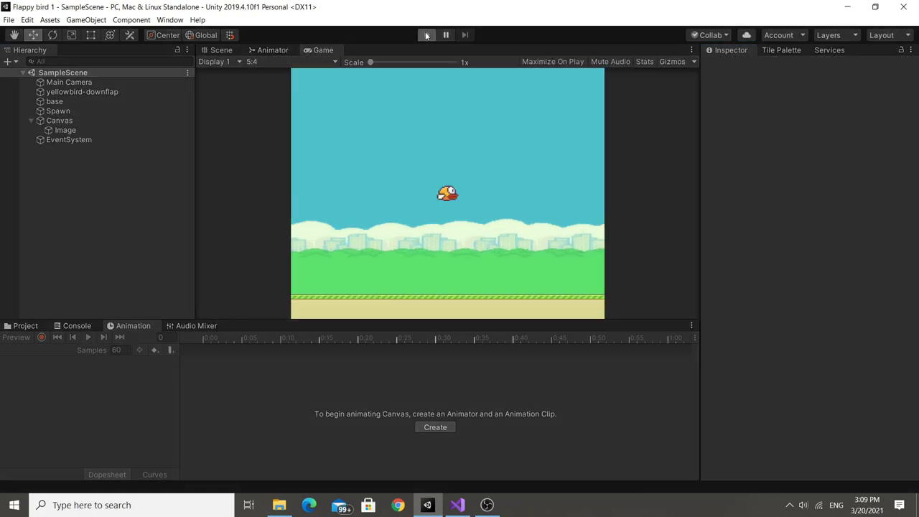
click(596, 221)
click(596, 220)
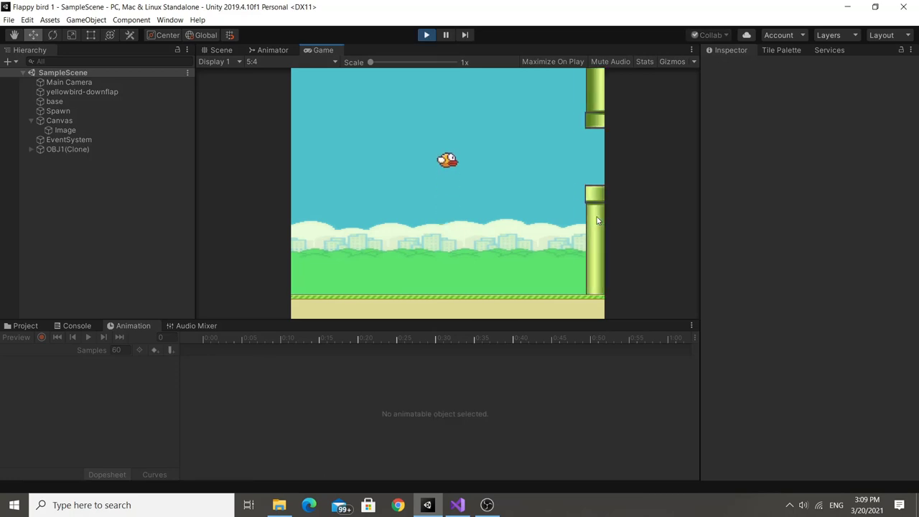
click(597, 221)
key(ctrl+p)
- Toggle between Scene and Game views, then show the project's sprites folder
click(221, 51)
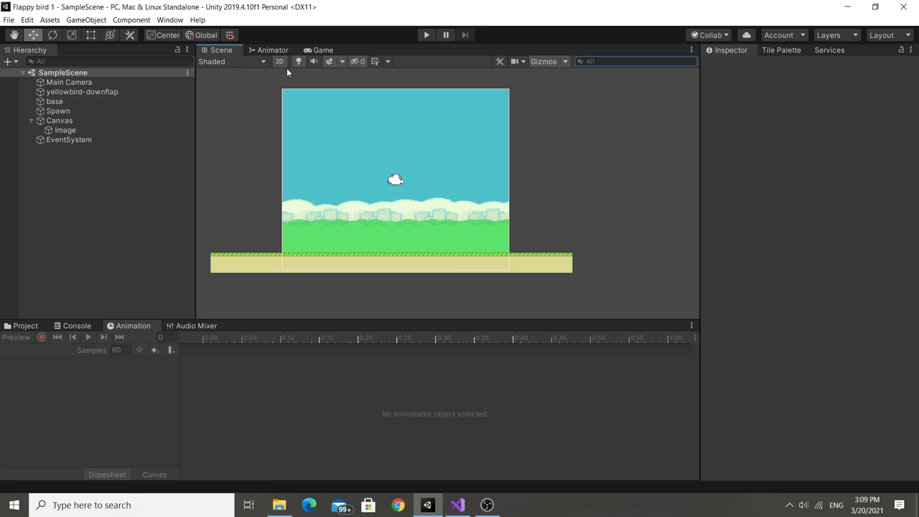
scroll(404, 139, down, 1)
scroll(428, 153, up, 3)
click(321, 50)
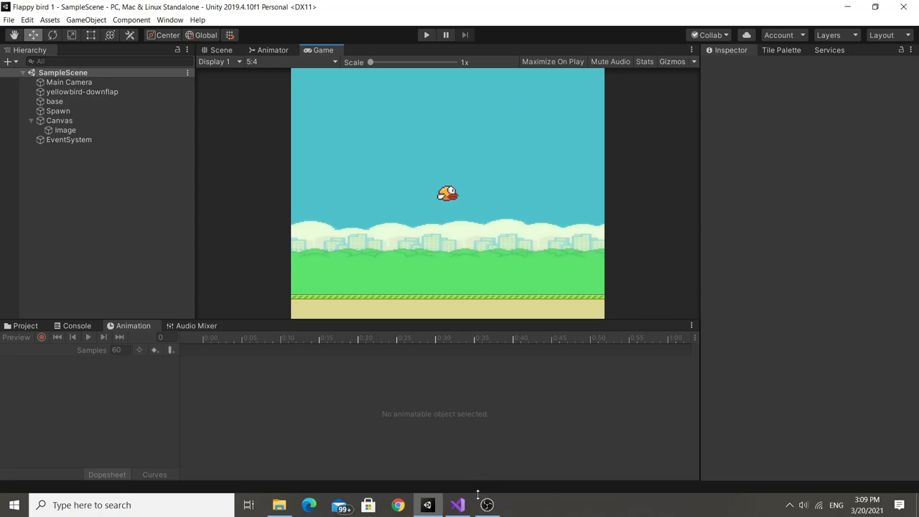
click(33, 327)
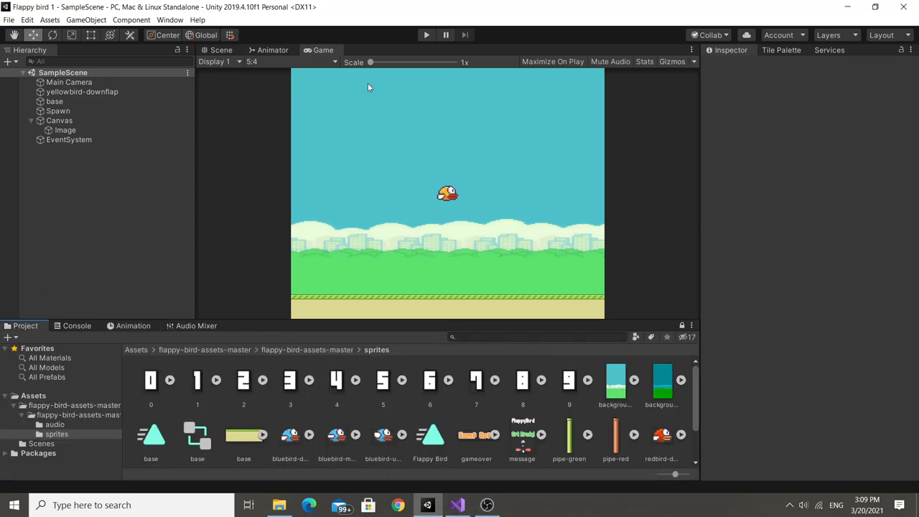
- Insert an OnCollisionEnter2D method stub below Update in FlappyBird.cs
click(457, 505)
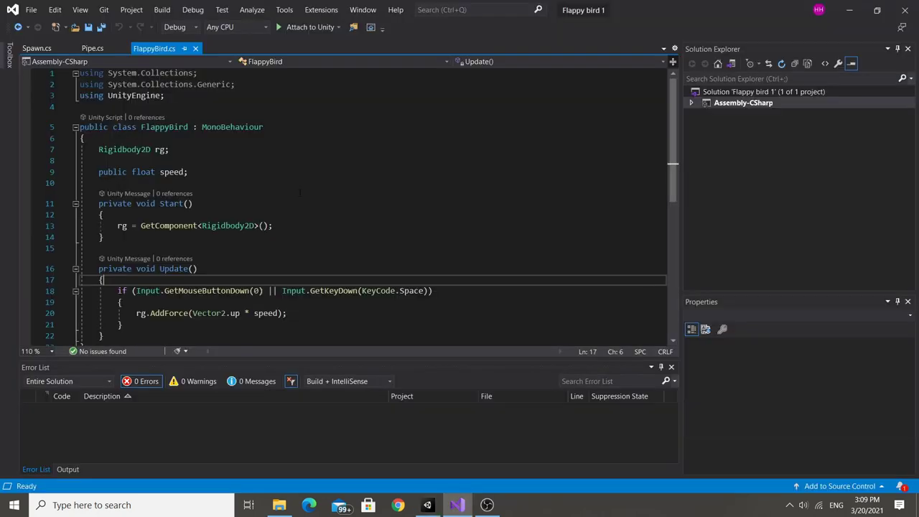
scroll(172, 228, down, 3)
click(172, 226)
key(Down)
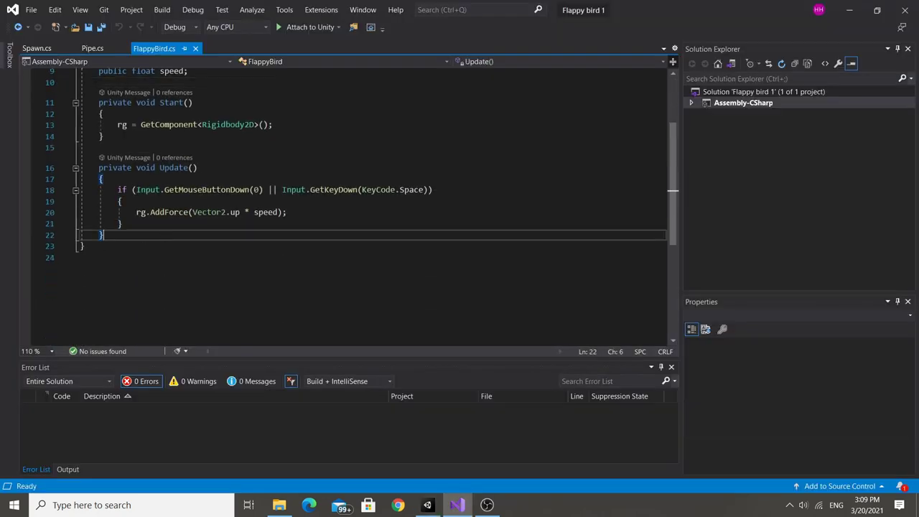
key(alt+Tab)
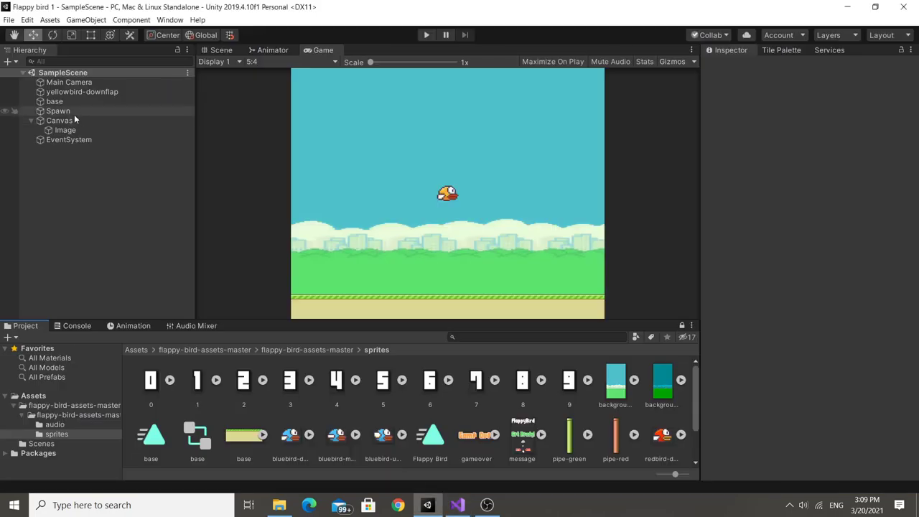
click(82, 92)
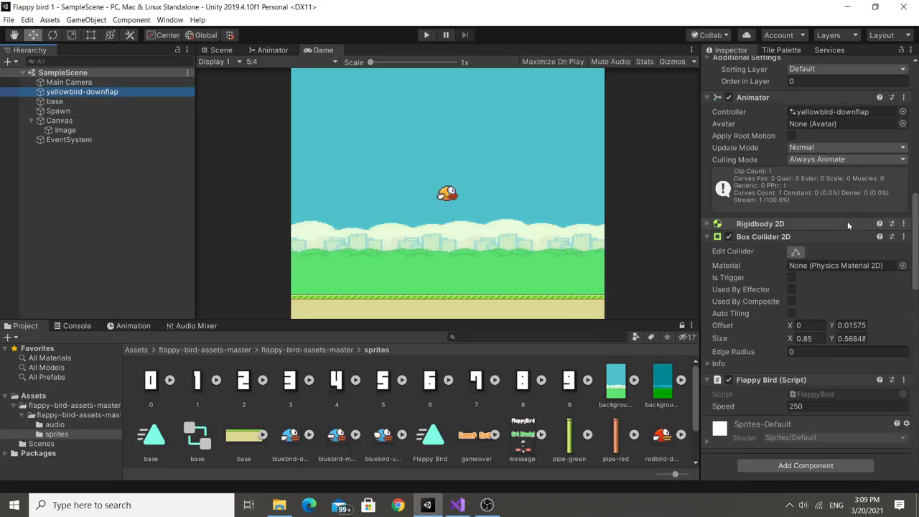
key(alt+Tab)
key(Return)
key(Return)
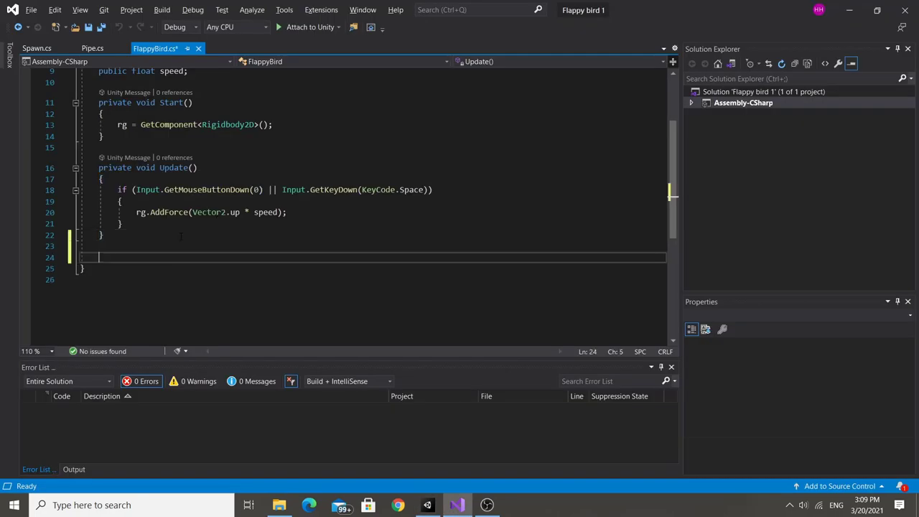
text(void )
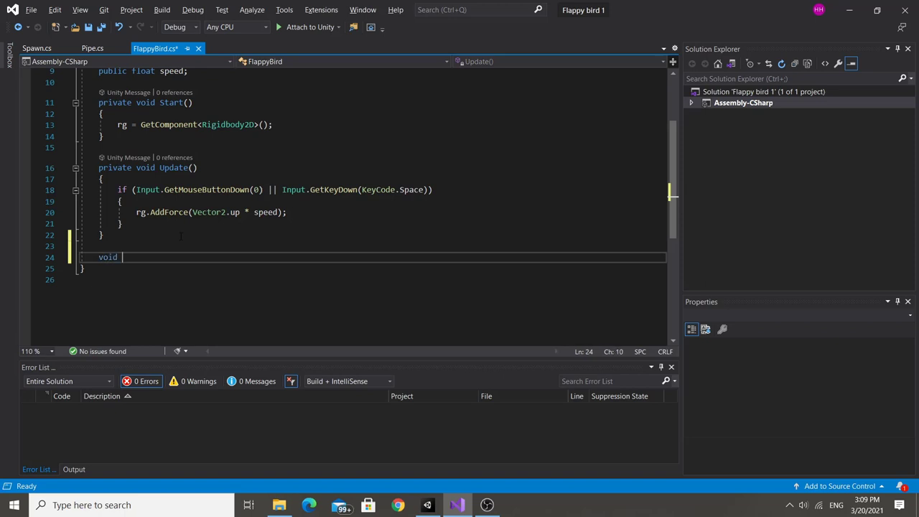
text(oncoll)
key(Down)
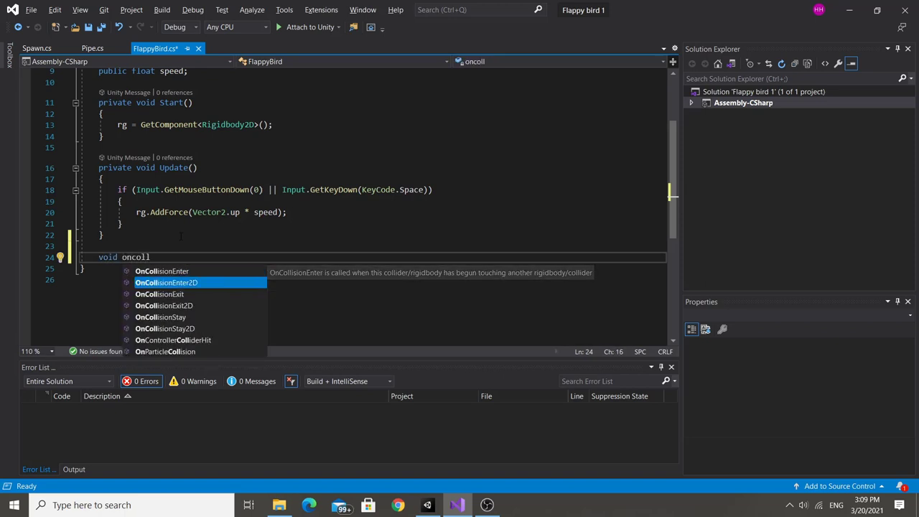
key(Return)
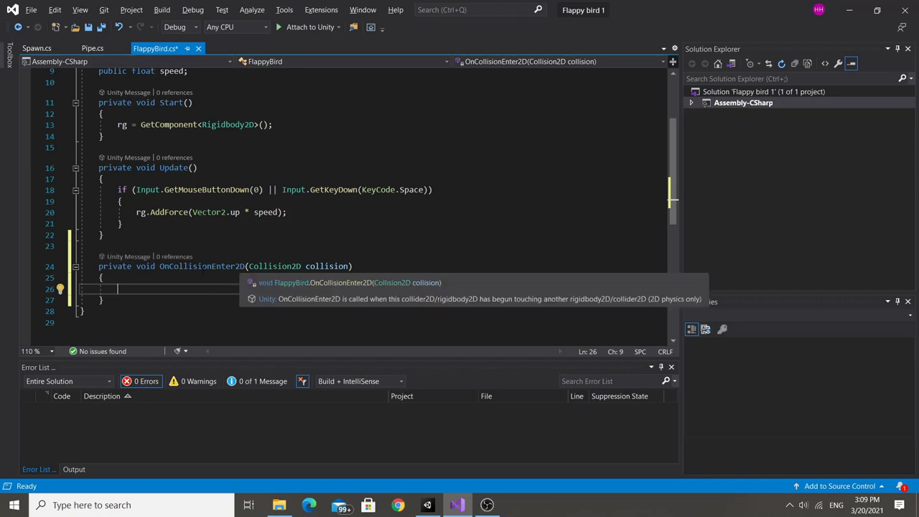
key(alt+Tab)
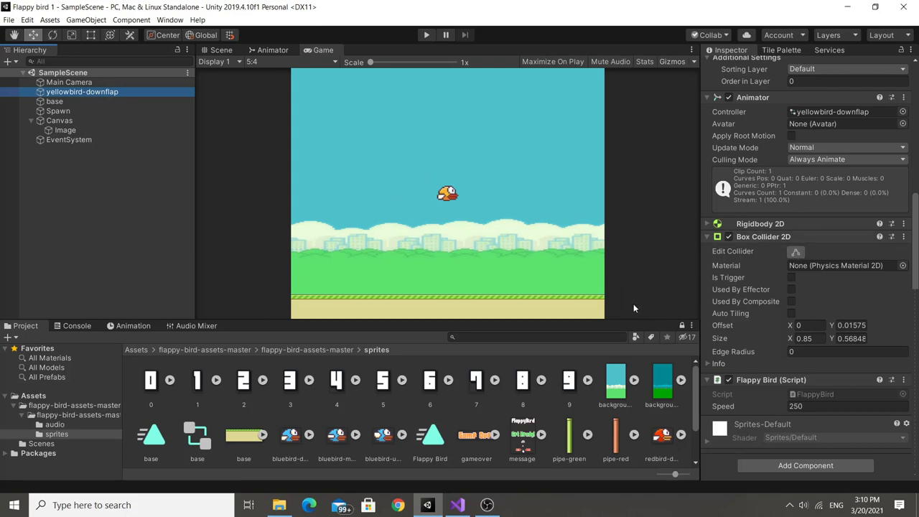
key(alt+Tab)
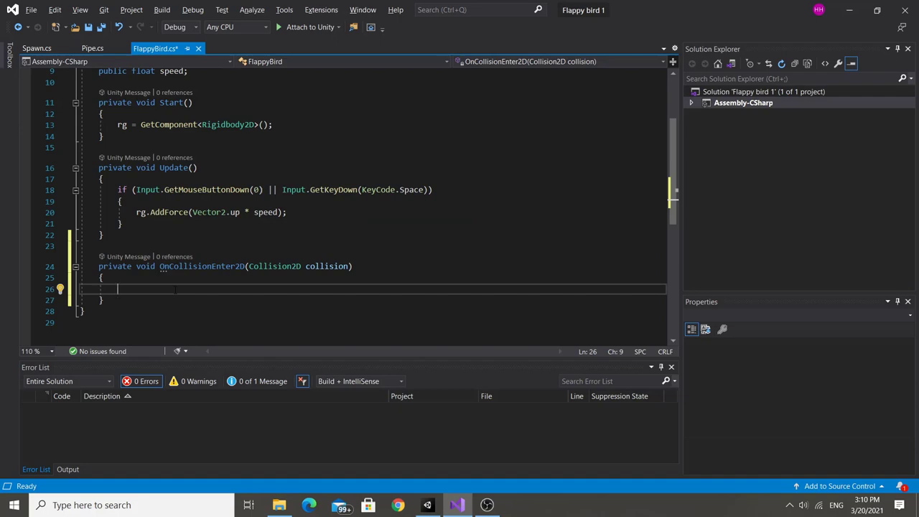
key(alt+Tab)
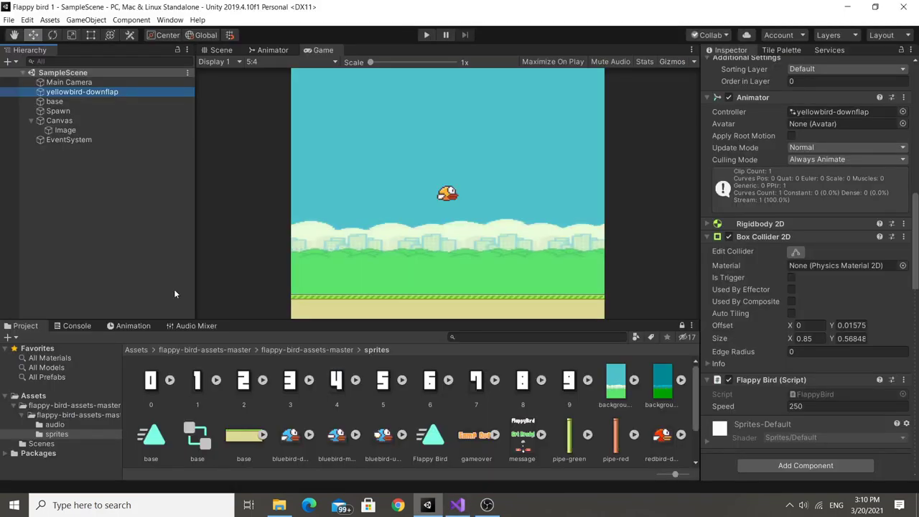
key(alt+Tab)
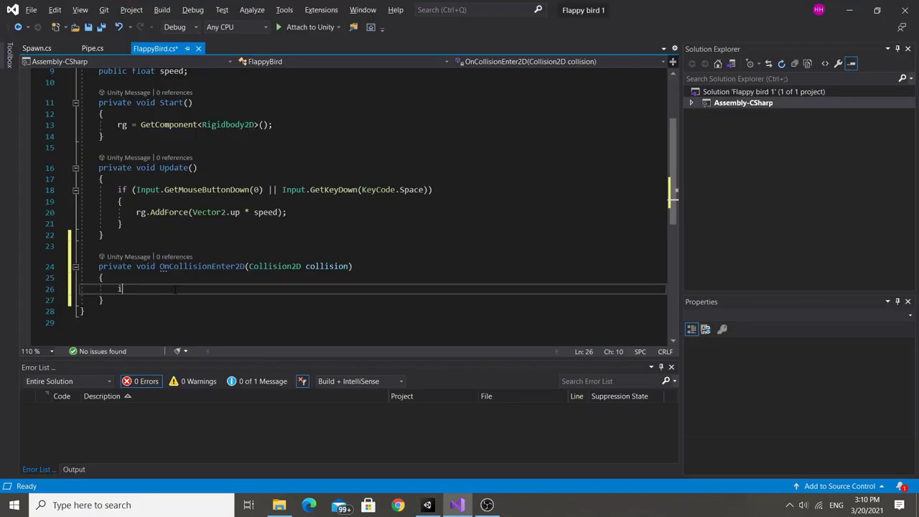
key(BackSpace)
key(BackSpace)
key(BackSpace)
key(alt+Tab)
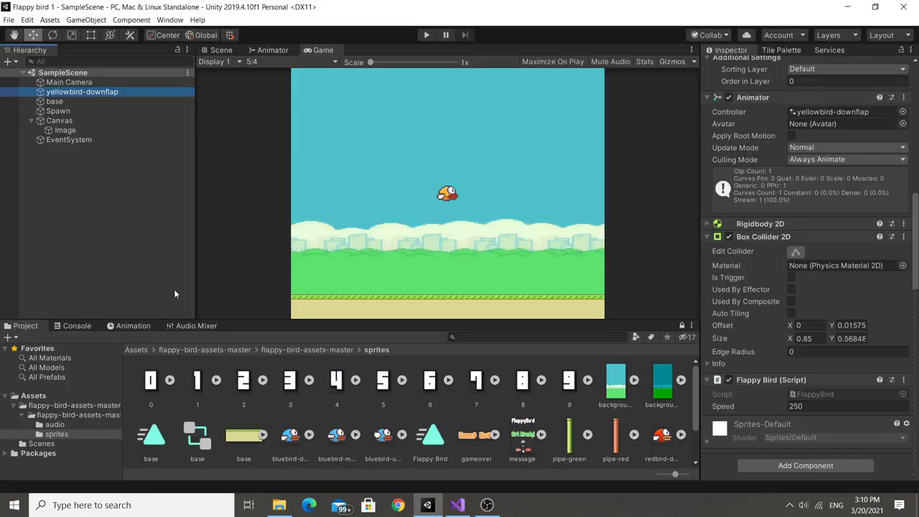
key(alt+Tab)
- Add an empty void GameOver() method below Update and save the script
click(155, 224)
click(155, 236)
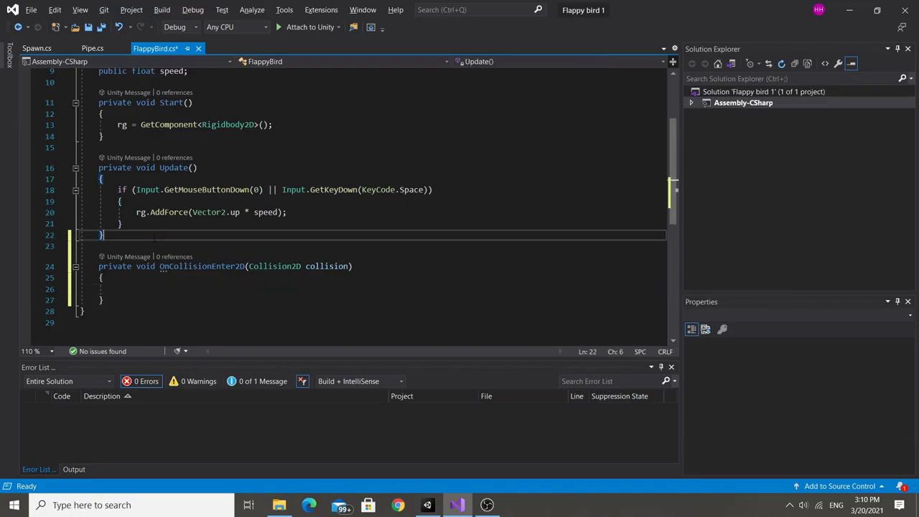
key(Return)
key(Return)
text(void ga)
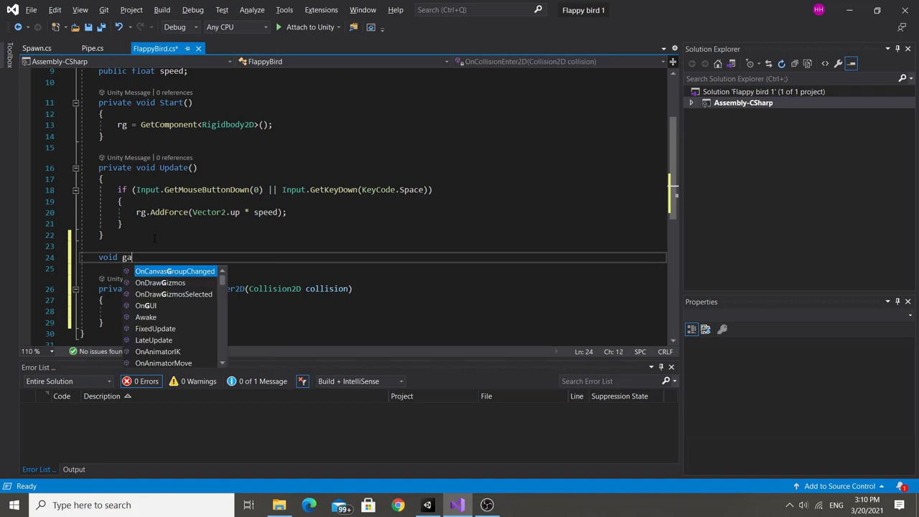
text(meOver())
key(Return)
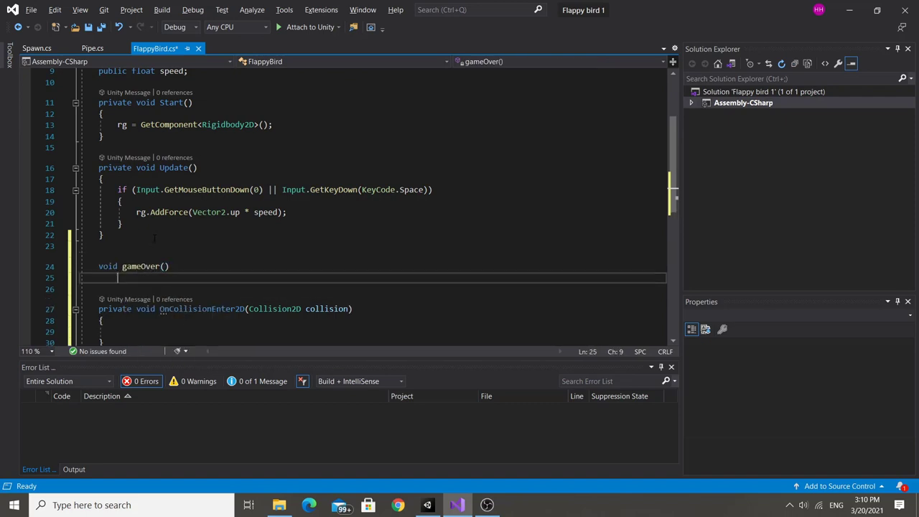
text({)
key(Return)
key(Up)
key(Up)
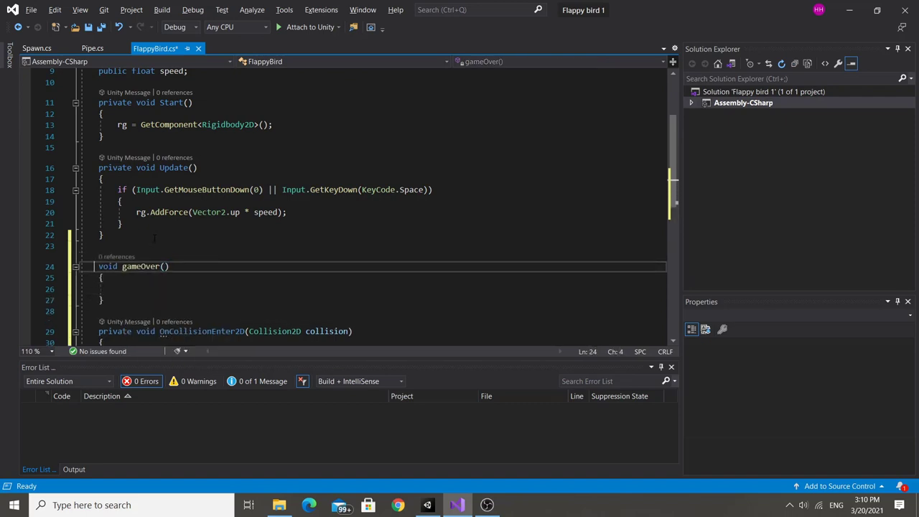
key(ctrl+Right)
key(ctrl+Right)
key(Delete)
text(G)
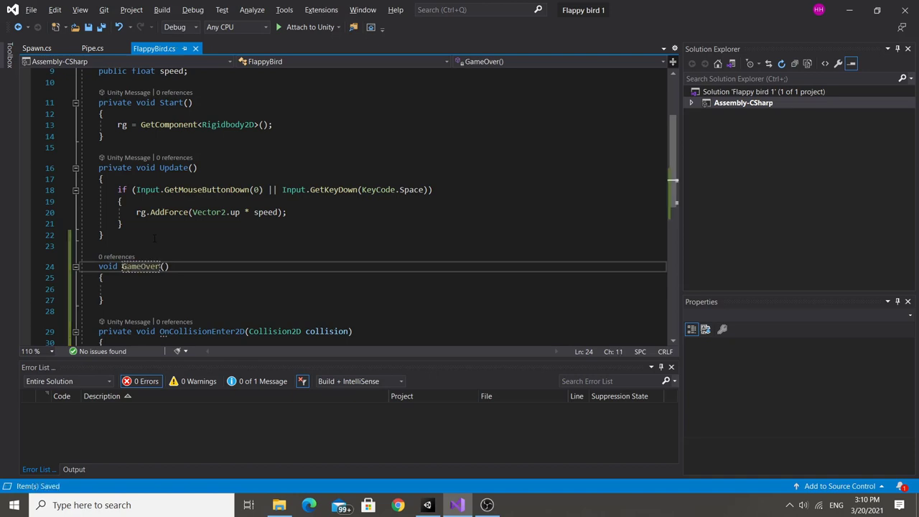
scroll(154, 238, down, 2)
double_click(139, 199)
key(ctrl+s)
- Call GameOver(); inside the OnCollisionEnter2D handler
click(147, 287)
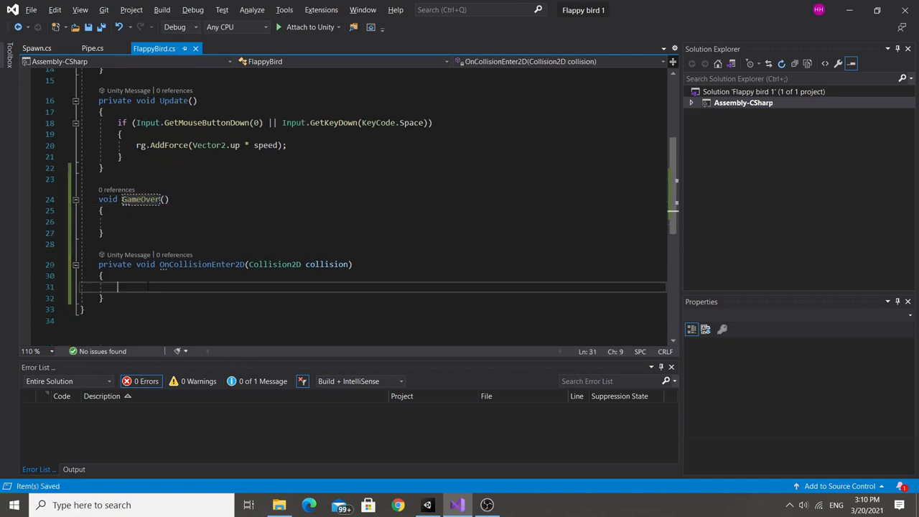
text(GameOver();)
key(Up)
key(Up)
key(Up)
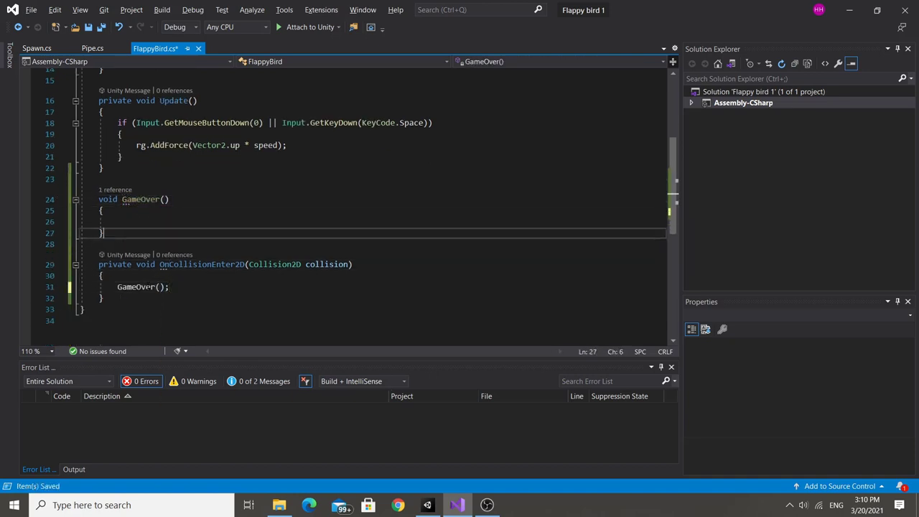
key(Up)
key(alt+Tab)
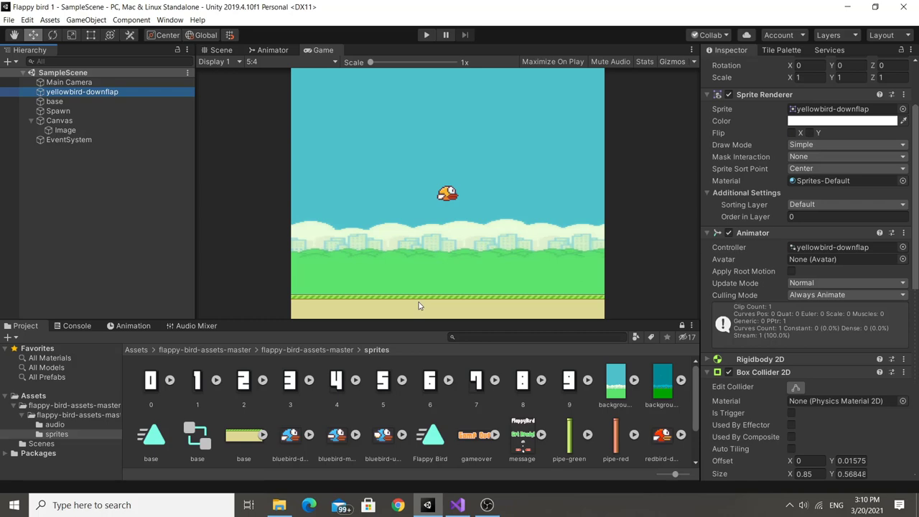
- Give GameOver() the body Time.timeScale = 0; and save the script
key(alt+Tab)
text(Time.)
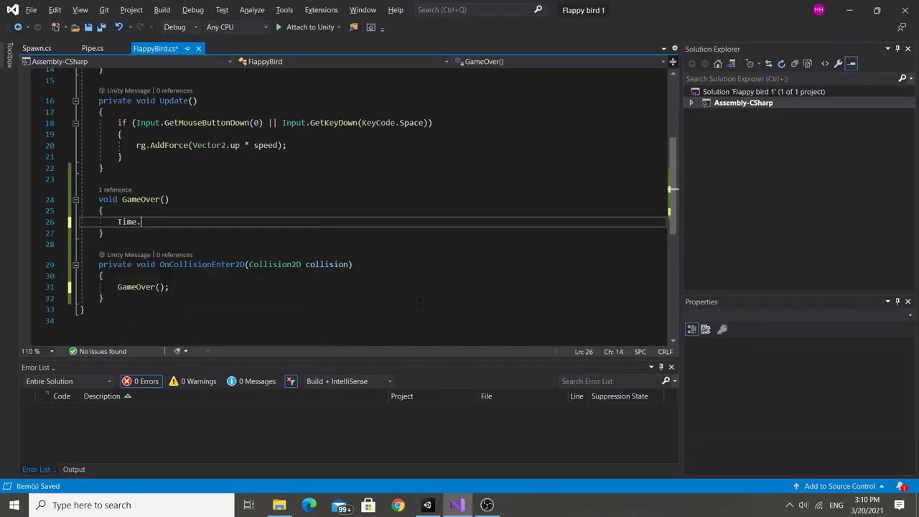
key(ctrl+space)
text(de)
key(BackSpace)
key(BackSpace)
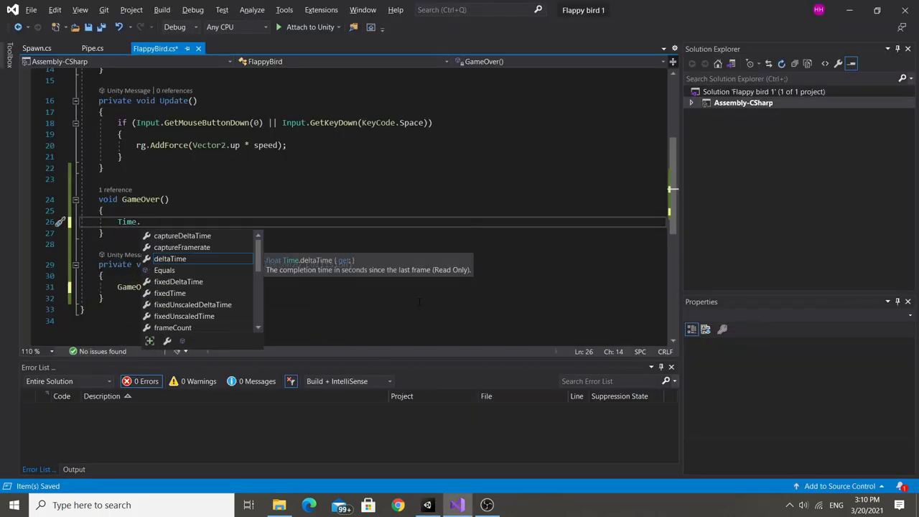
text(timeScale =)
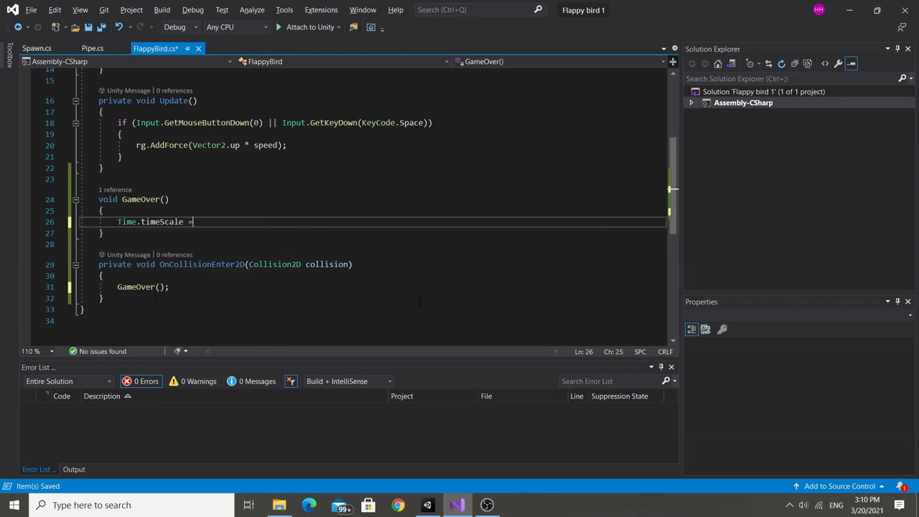
text( 0;)
key(ctrl+s)
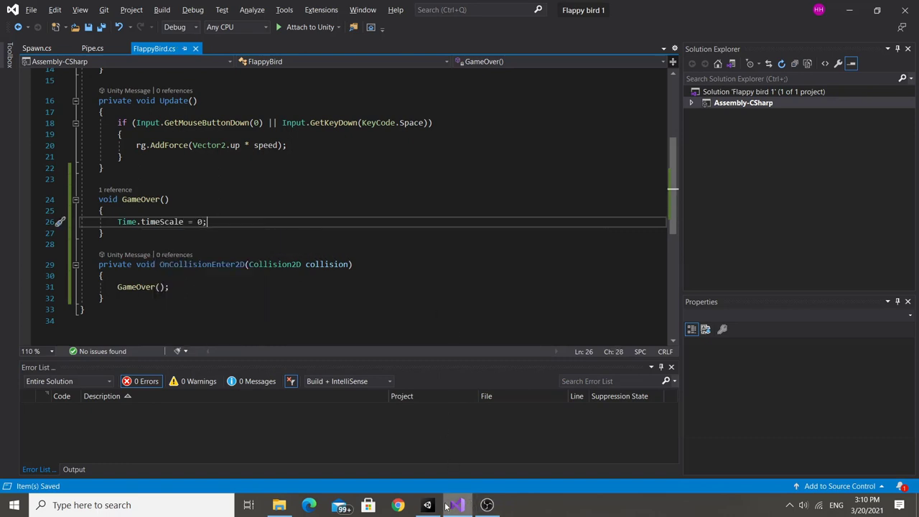
click(428, 506)
- Play-test the game, flapping the bird with Space, then stop play mode
click(427, 505)
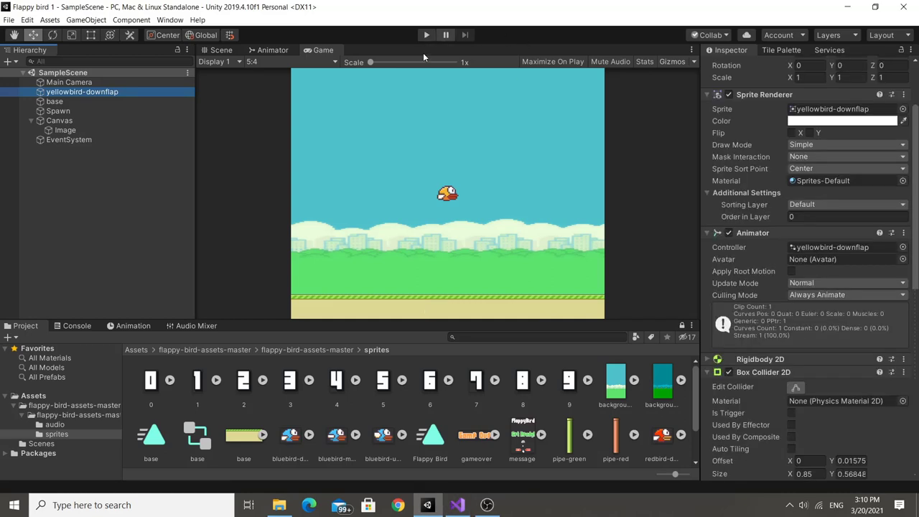
click(426, 36)
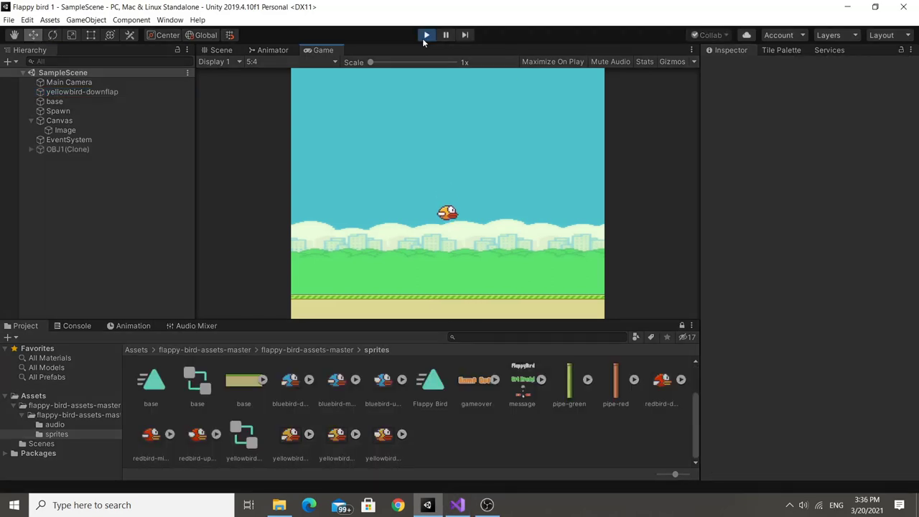
key(space)
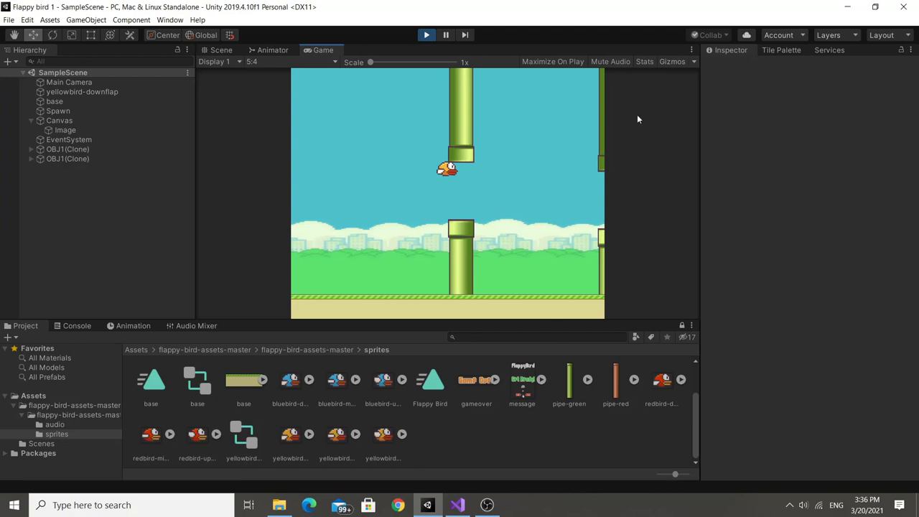
click(427, 35)
- Create a UI Panel as a child of the Canvas
click(66, 120)
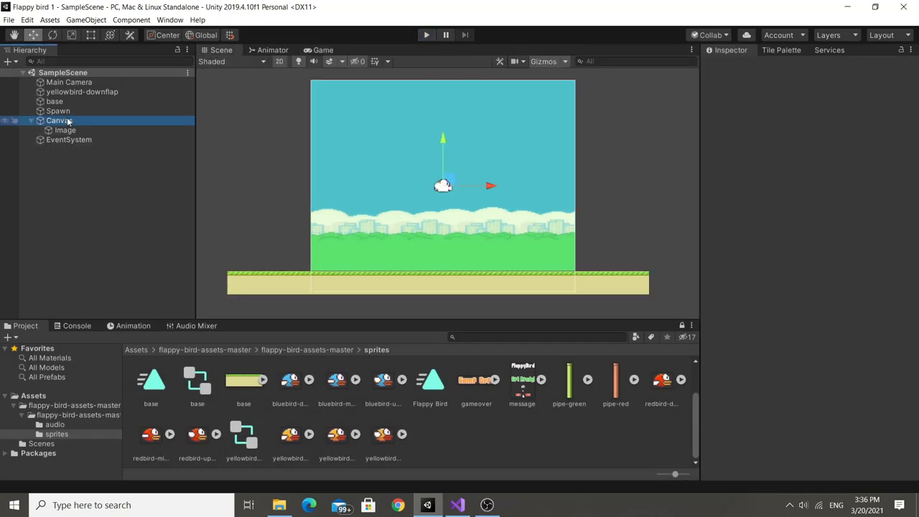
right_click(67, 121)
mouse_move(147, 297)
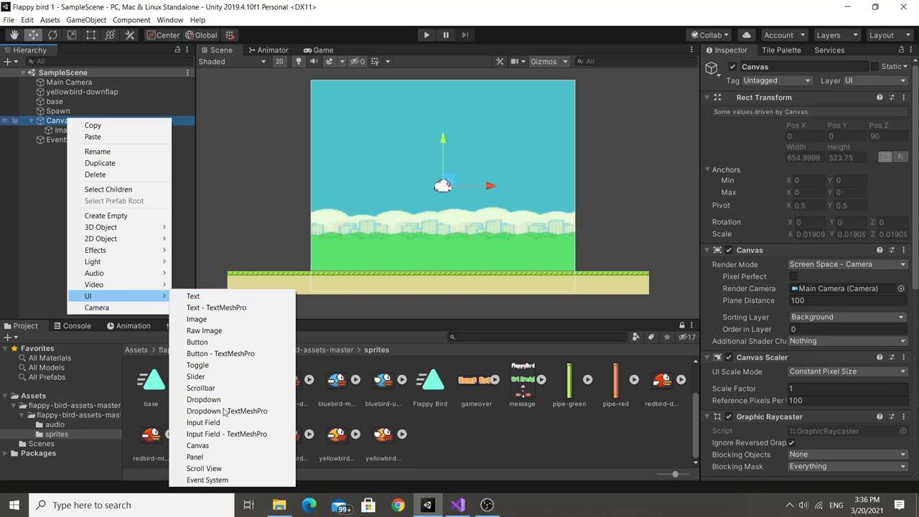
click(229, 462)
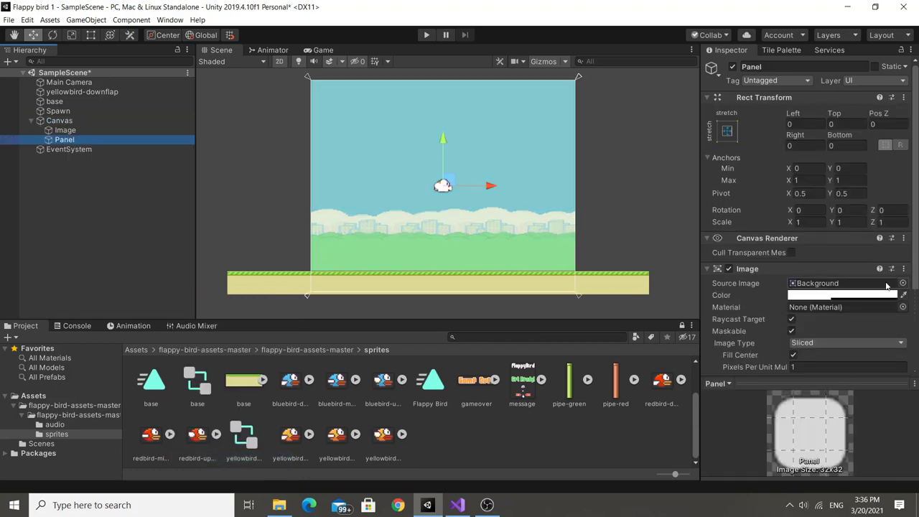
- Remove the panel's Image component and rename the panel to GameOver
right_click(789, 270)
click(881, 296)
click(880, 296)
click(102, 137)
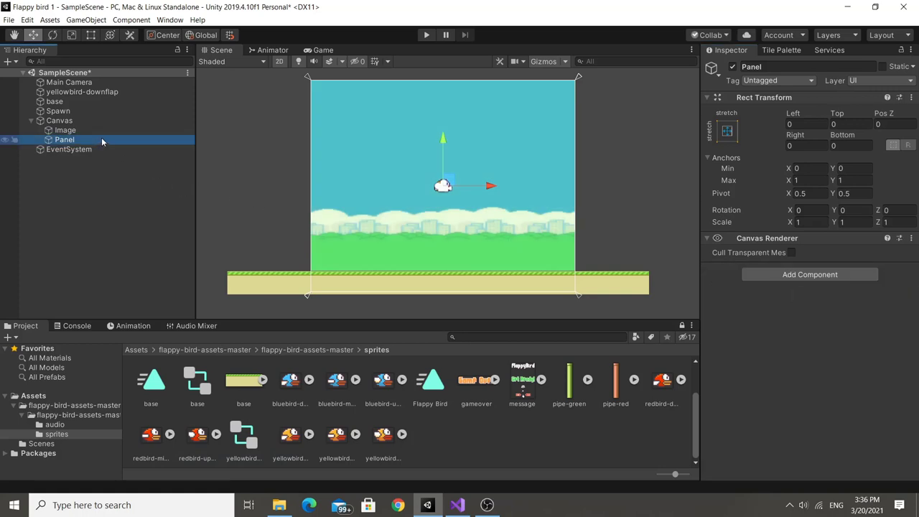
click(101, 139)
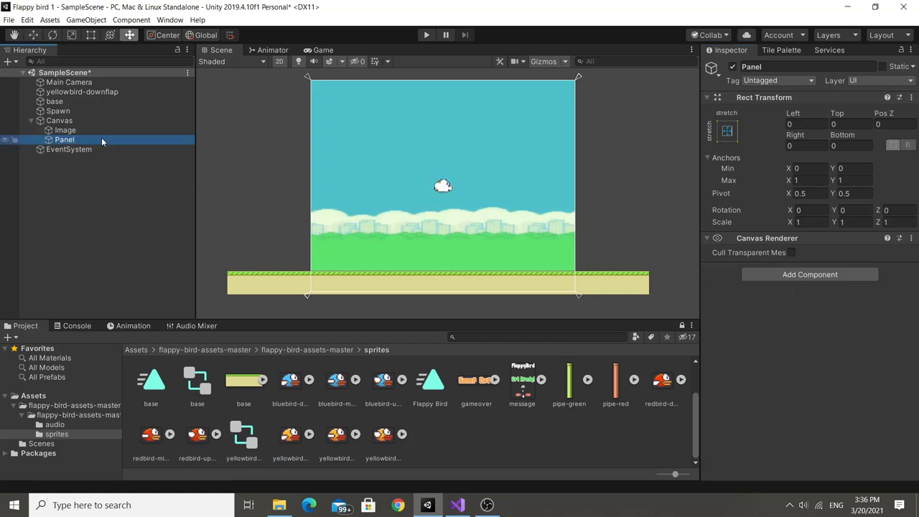
text(GameOver)
key(Return)
right_click(102, 136)
mouse_move(144, 314)
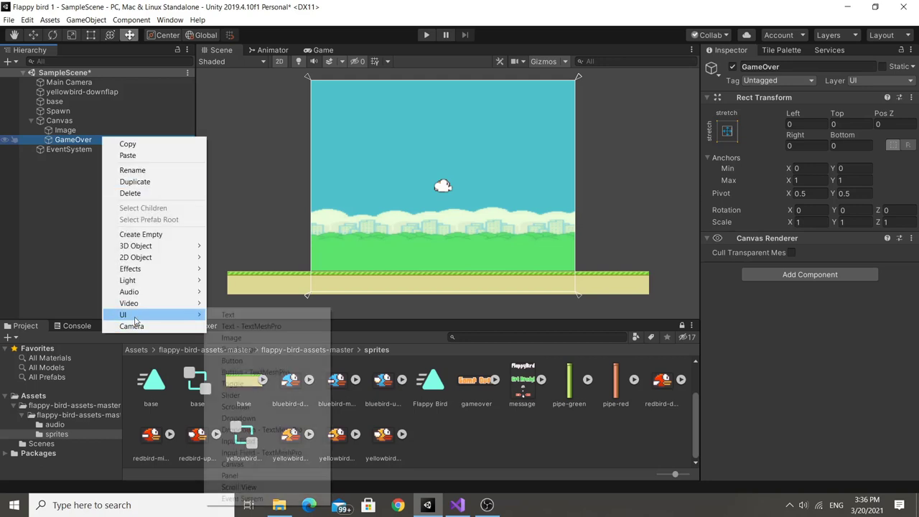
click(287, 337)
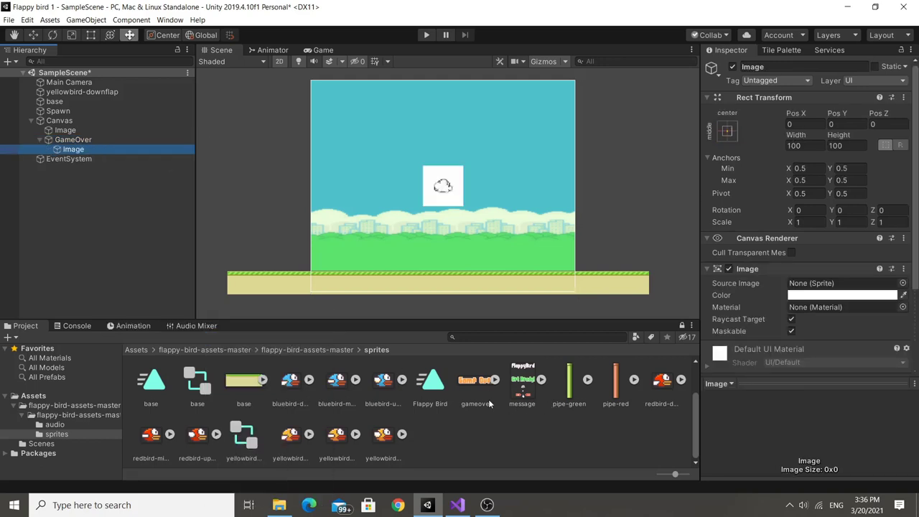
drag(488, 402, 811, 283)
scroll(806, 276, down, 3)
click(821, 301)
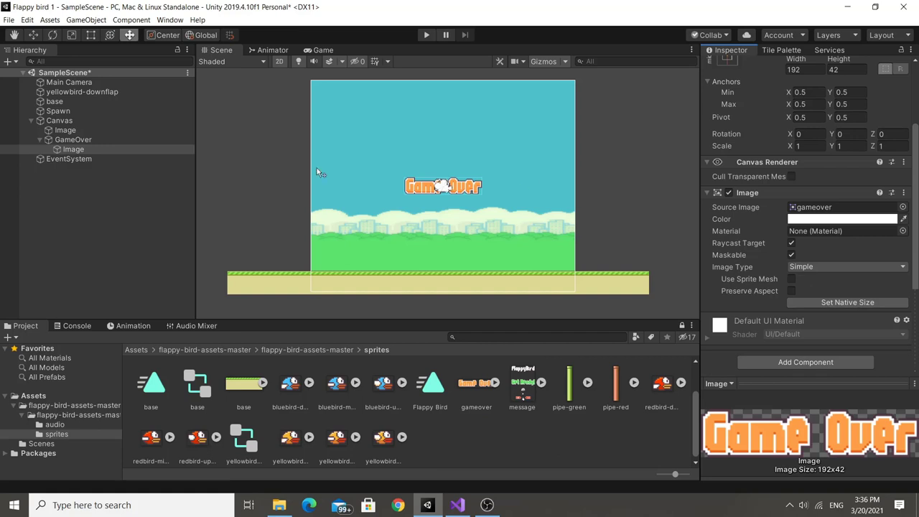
click(79, 149)
click(33, 34)
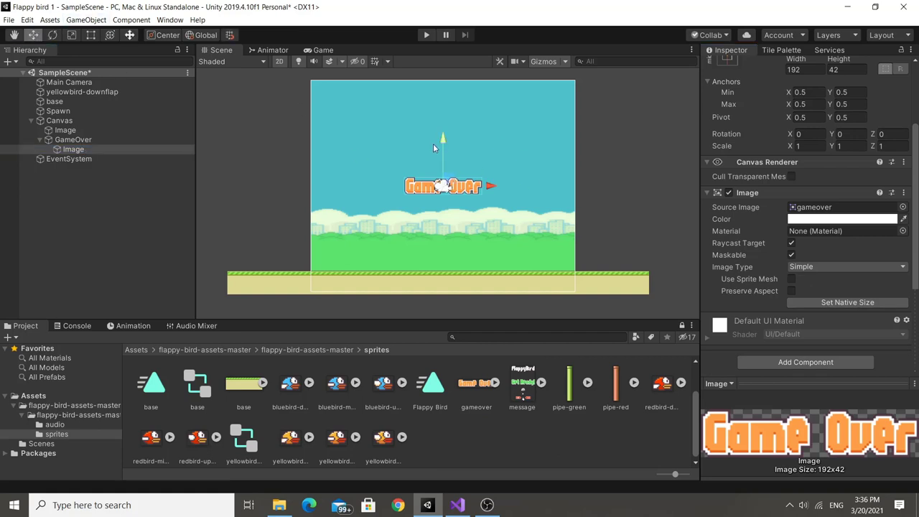
drag(432, 143, 433, 74)
click(96, 140)
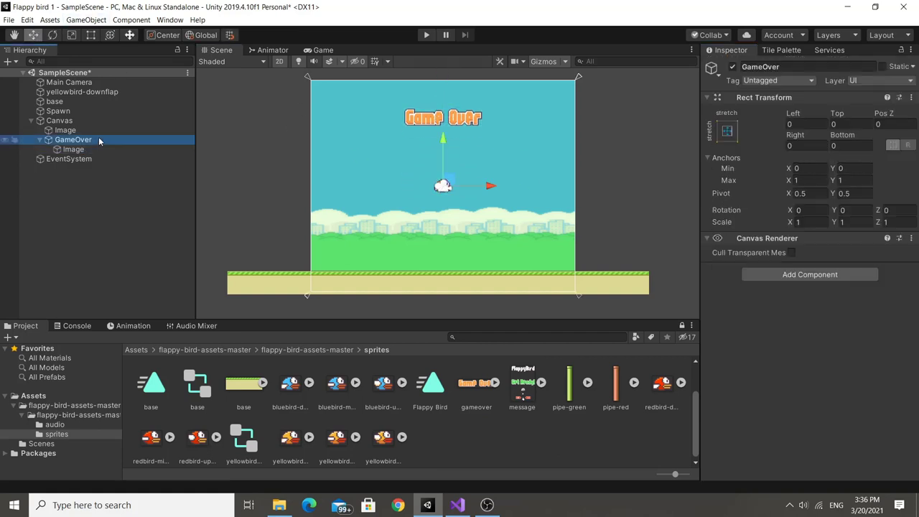
scroll(476, 404, up, 2)
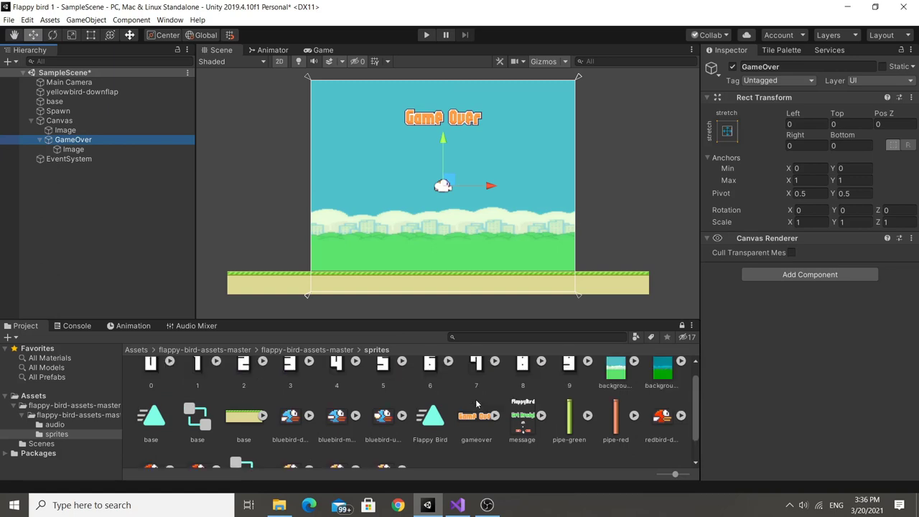
scroll(476, 404, down, 2)
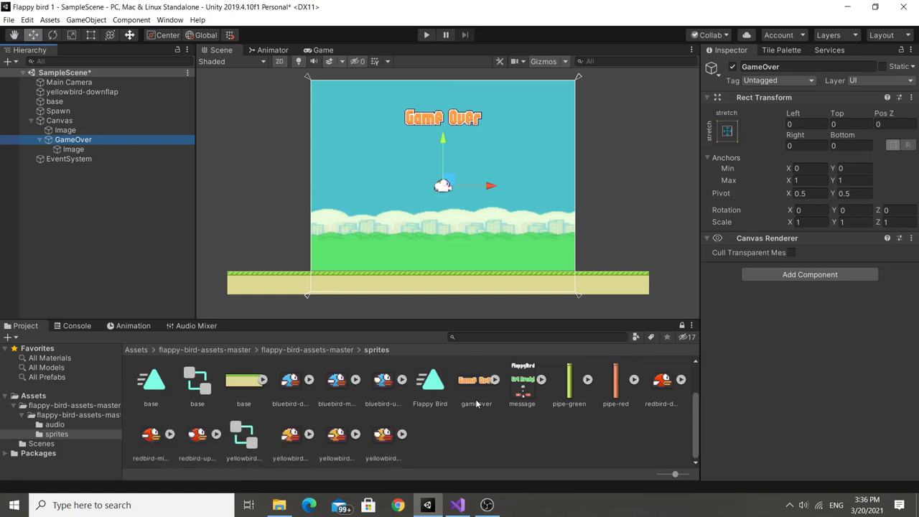
- Create a UI Button inside GameOver and move it just under the Game Over title
right_click(99, 138)
mouse_move(179, 316)
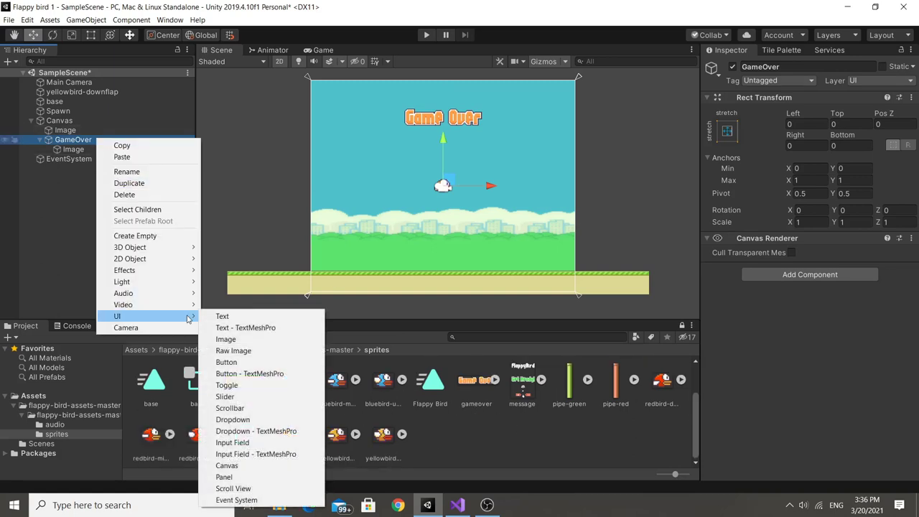
click(243, 362)
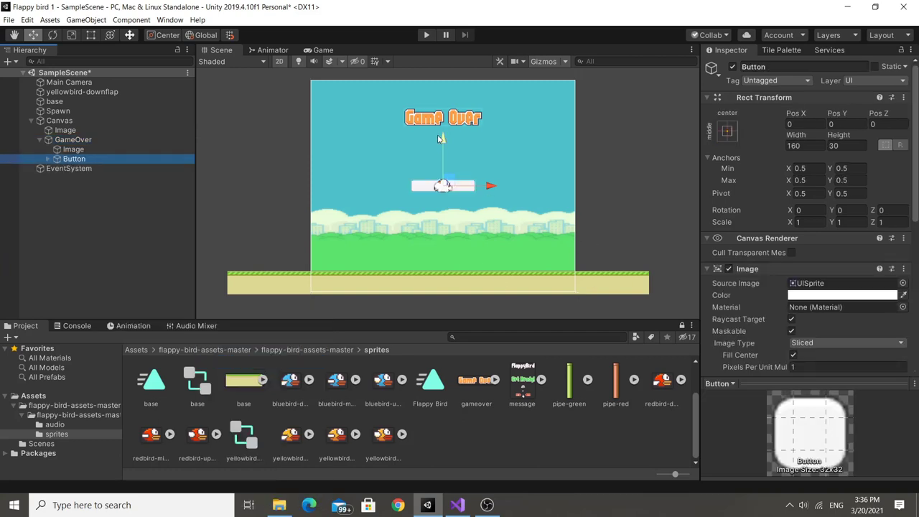
drag(440, 138, 443, 96)
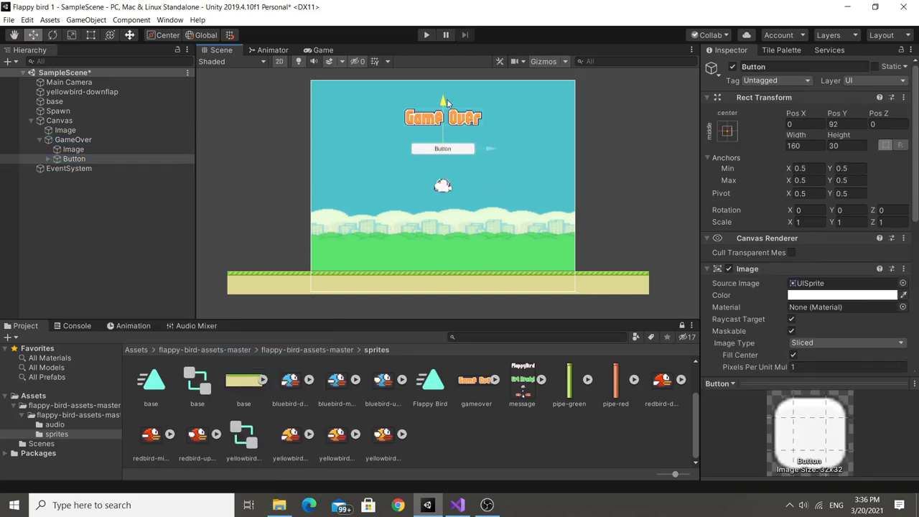
- Set the button's Text child to 'Play Again !!!'
click(48, 159)
click(77, 167)
click(764, 294)
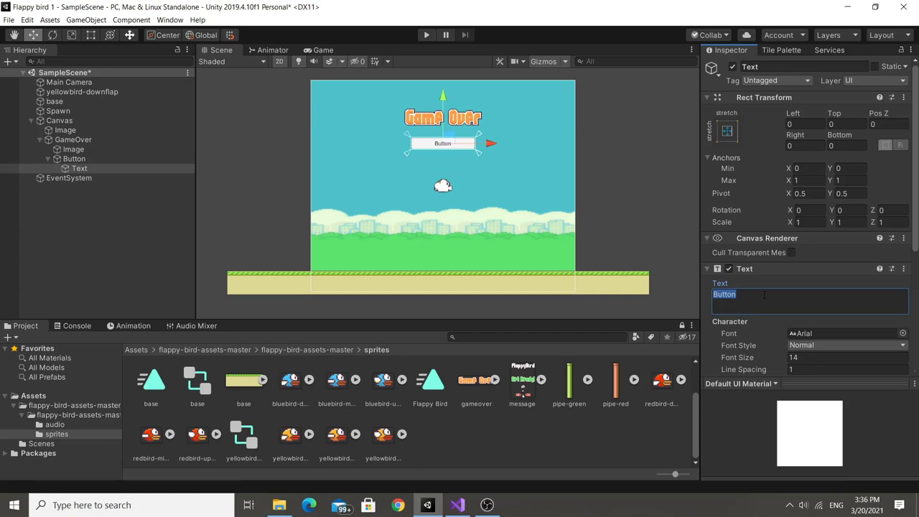
text(G)
text(y Again !!!)
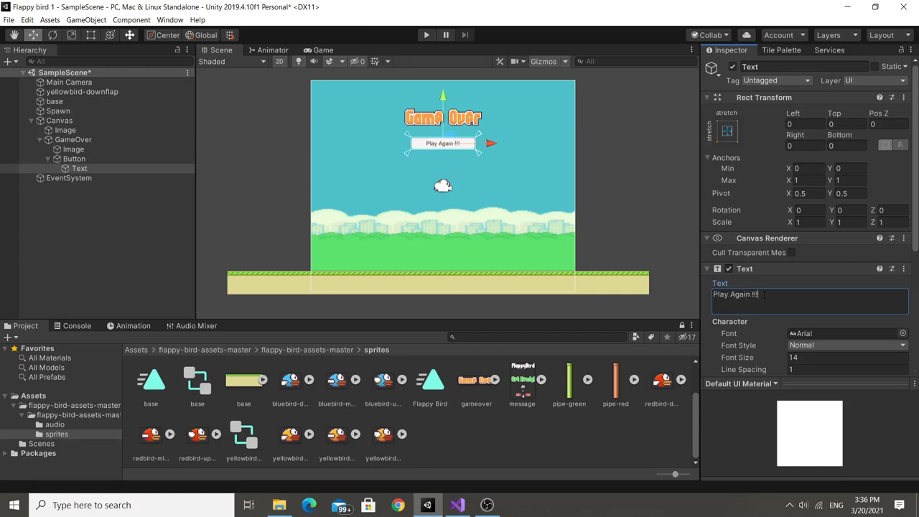
click(52, 198)
click(76, 138)
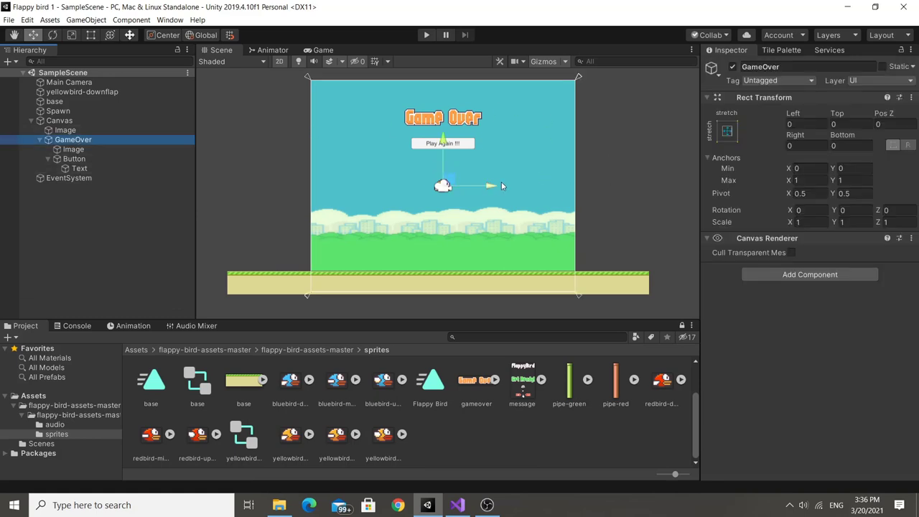
middle_drag(517, 167, 534, 178)
scroll(551, 175, down, 2)
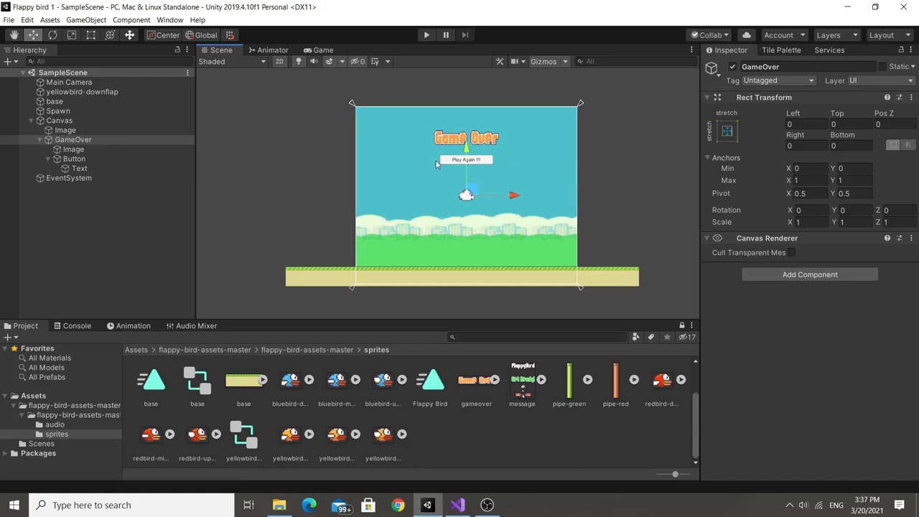
- Deactivate the GameOver panel and add a public GameObject gameOverObj field to FlappyBird.cs
click(733, 67)
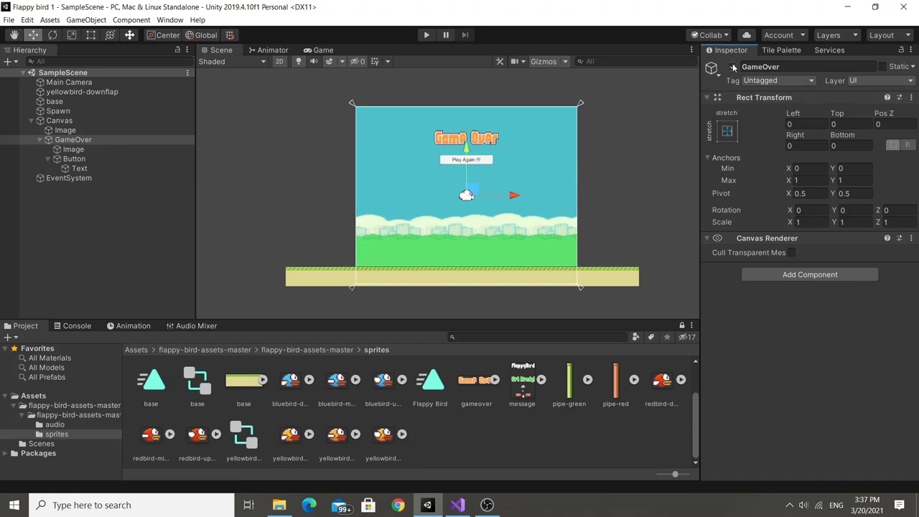
click(457, 504)
click(230, 149)
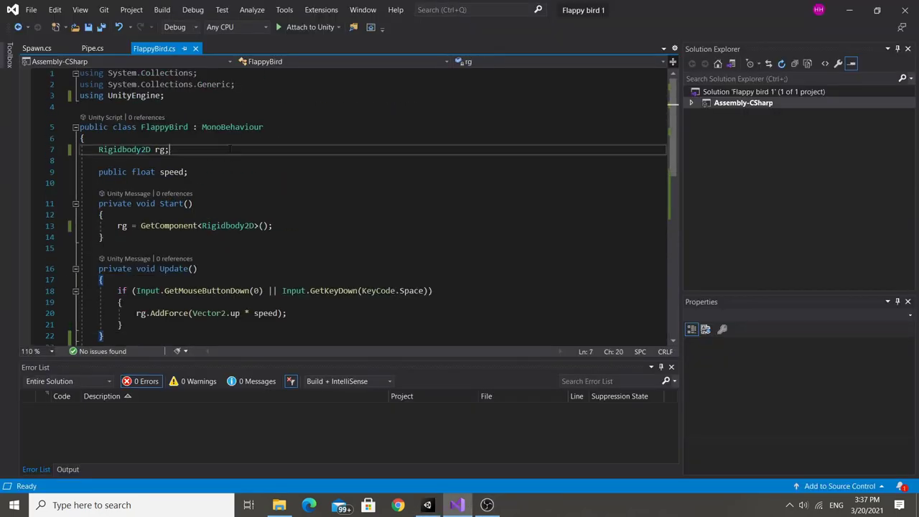
key(Return)
key(Return)
text(public )
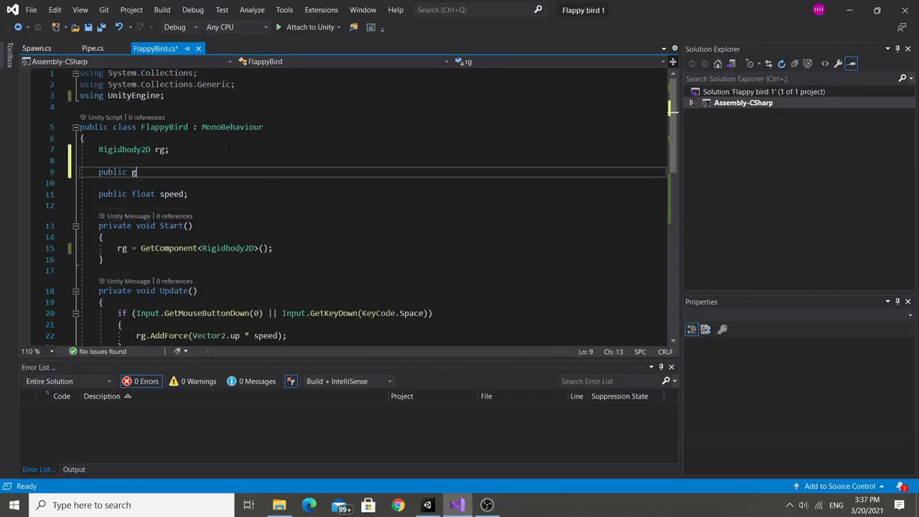
text(game)
key(Tab)
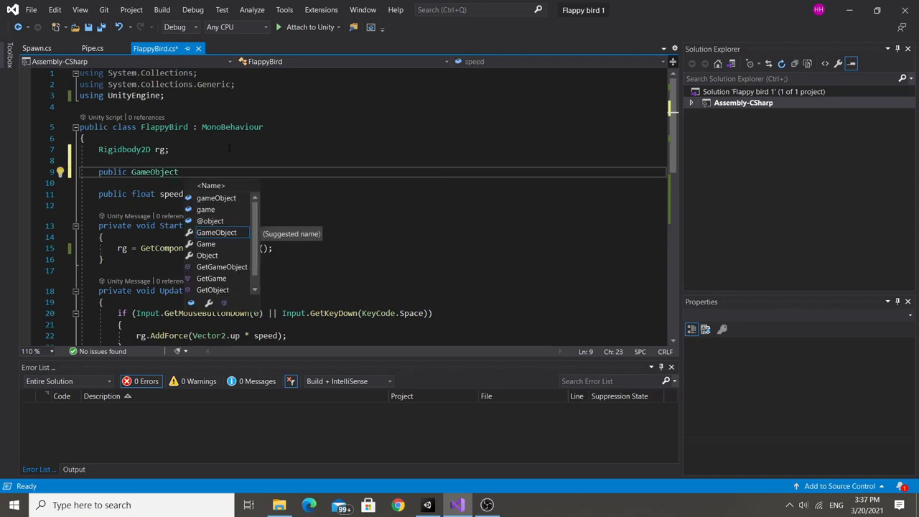
text(gameOverOb)
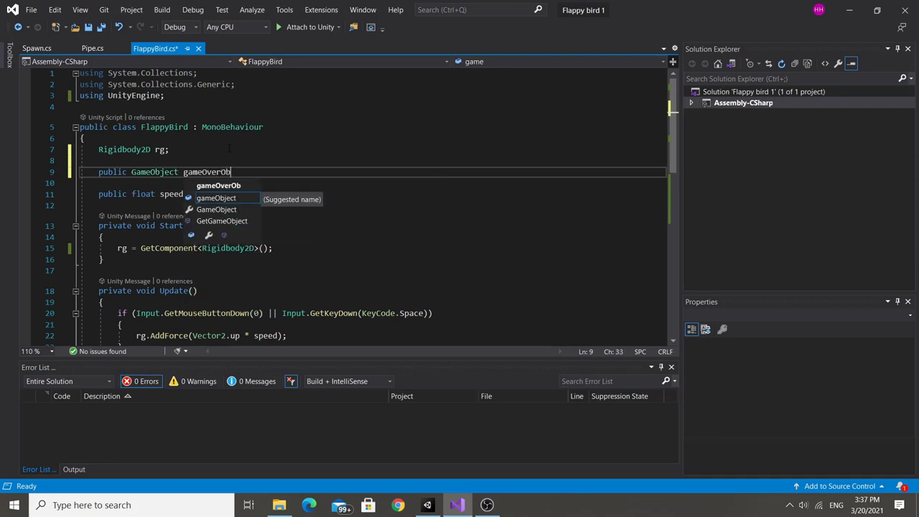
text(j;)
key(ctrl+s)
click(427, 504)
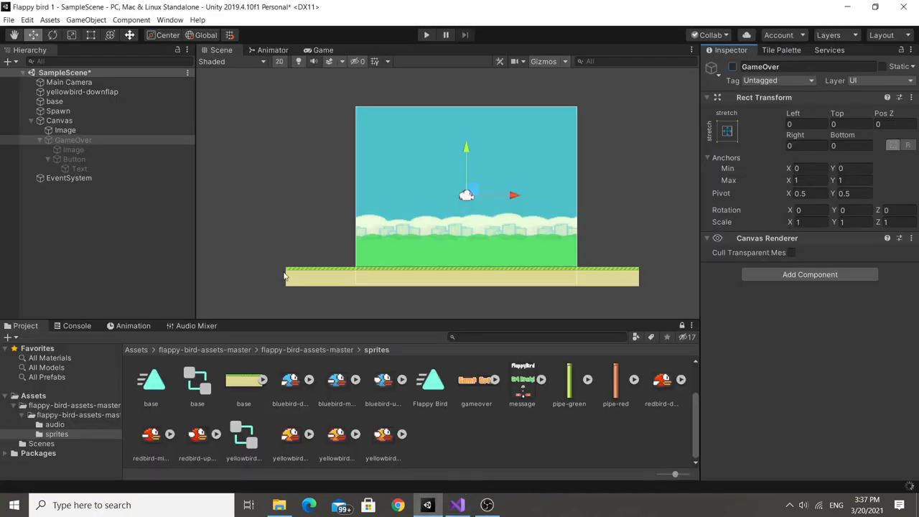
- Add gameOverObj.SetActive(true); inside GameOver() and save the script
click(457, 504)
scroll(287, 205, down, 4)
scroll(273, 205, down, 1)
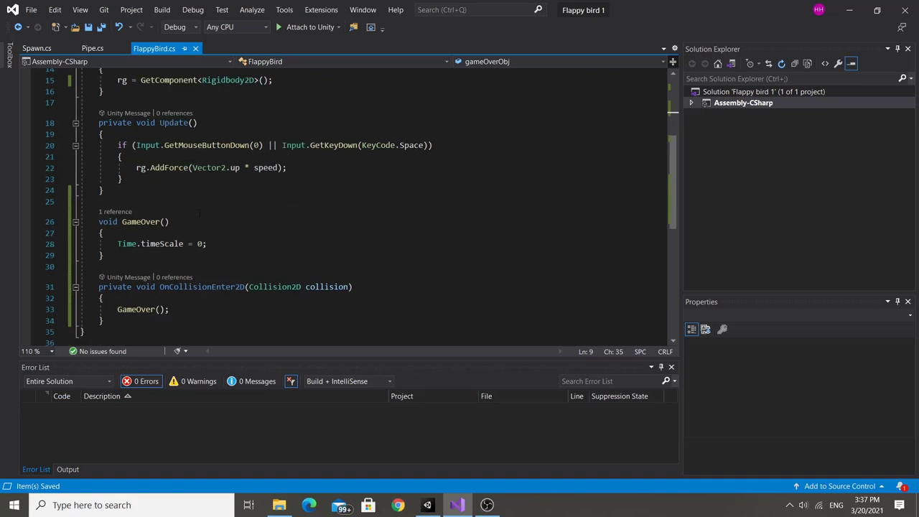
click(151, 233)
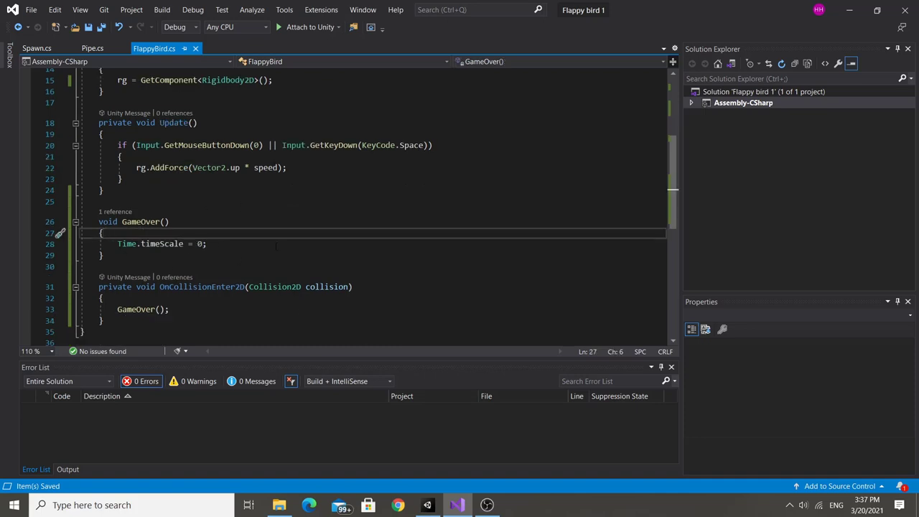
key(alt+Tab)
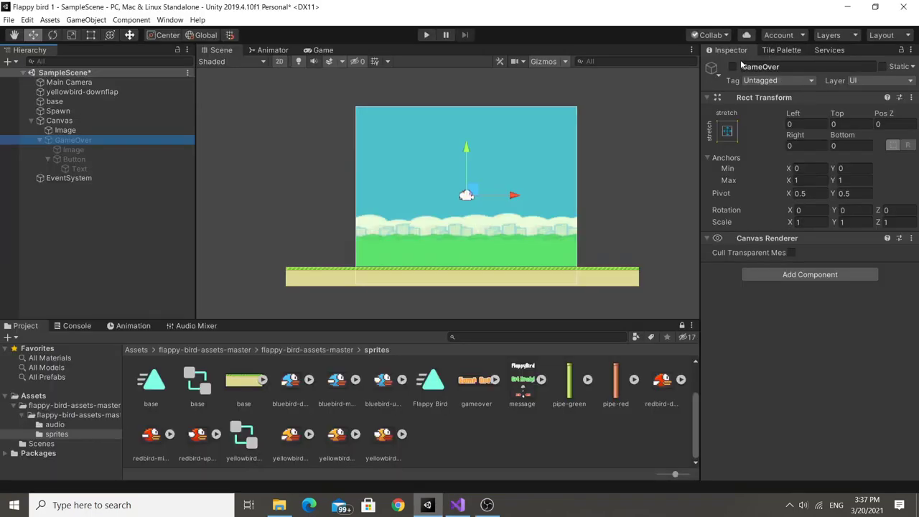
click(731, 67)
click(732, 67)
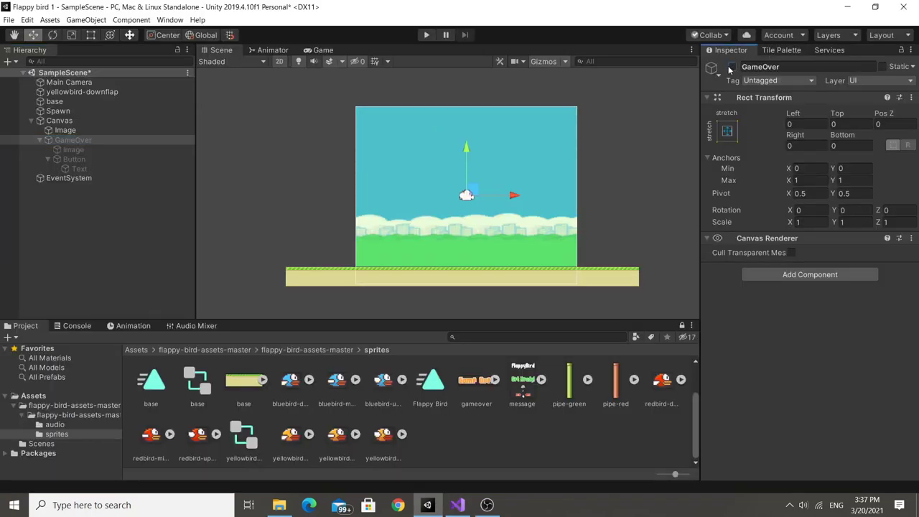
key(alt+Tab)
text(game)
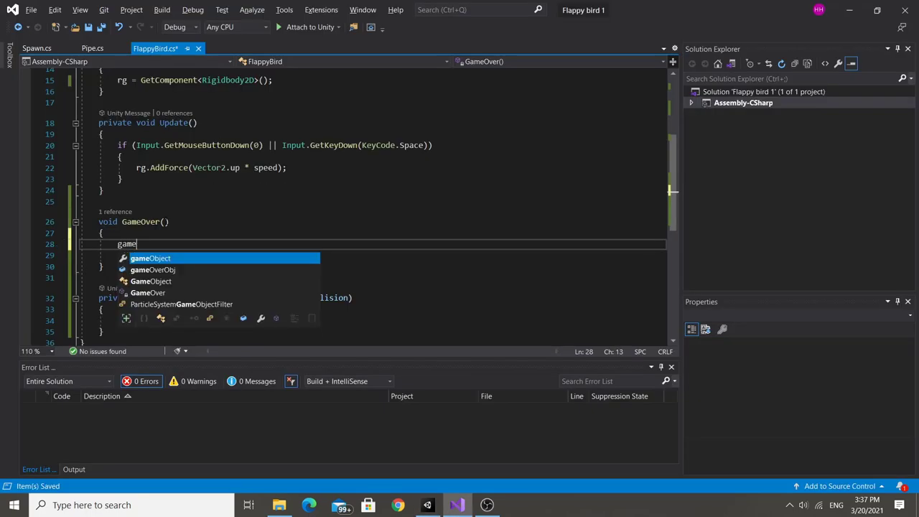
key(Down)
text(.set()
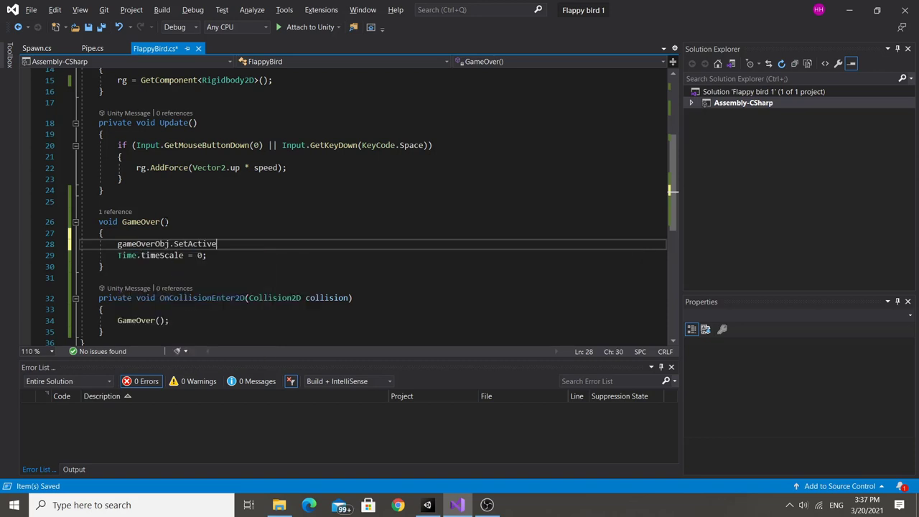
text(t);)
key(ctrl+s)
- Turn the GameOver panel back on in Unity, then return to the script
click(437, 500)
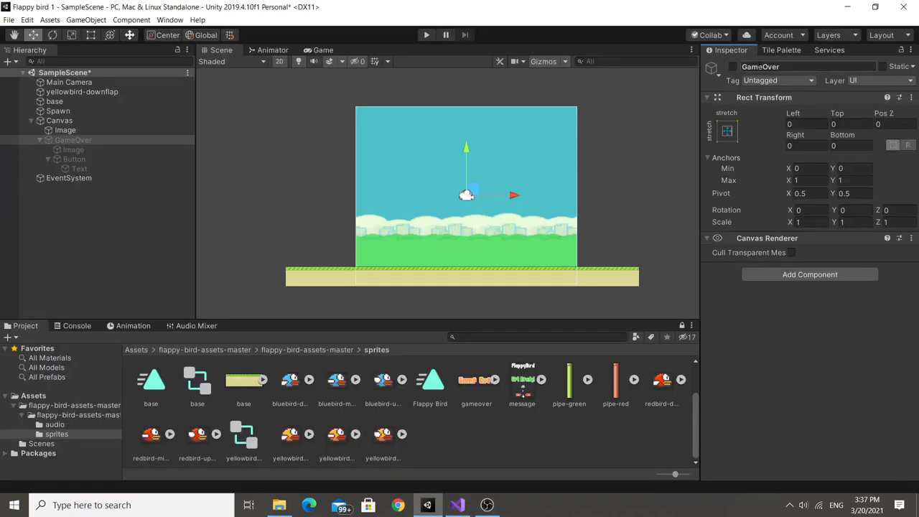
click(732, 66)
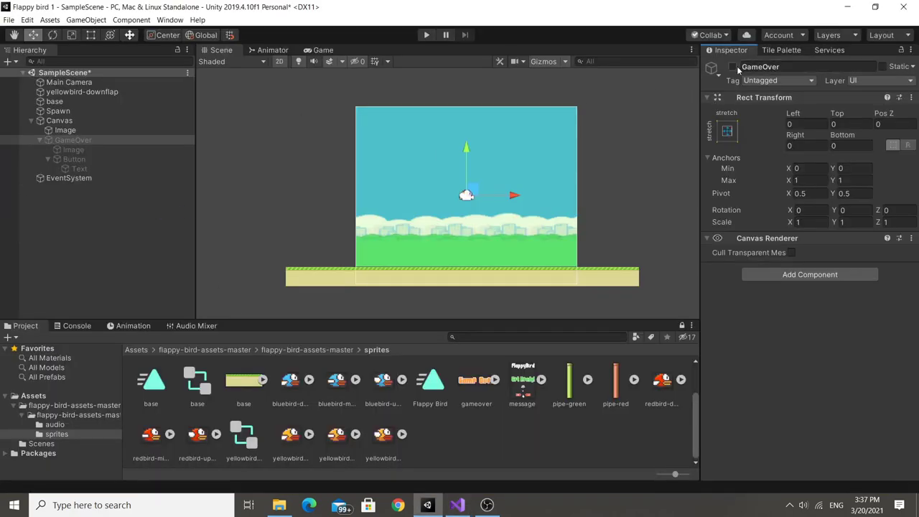
scroll(460, 163, up, 5)
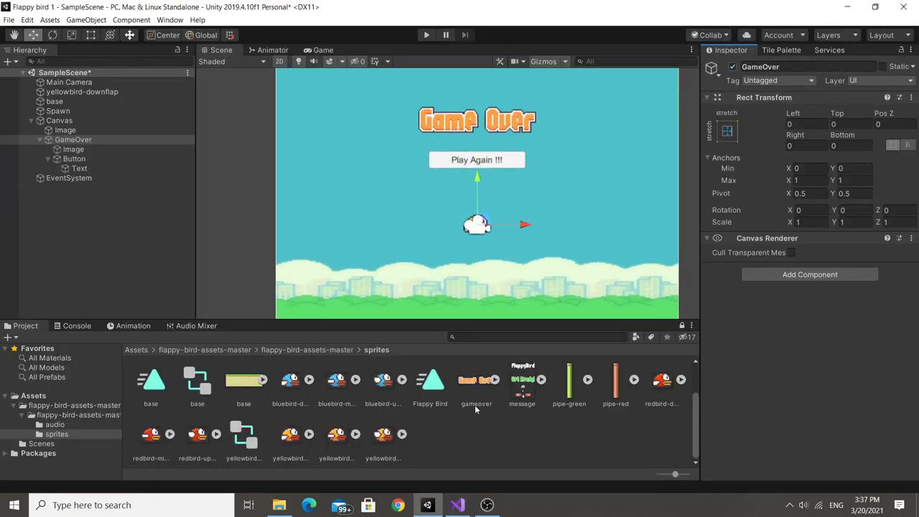
click(458, 504)
click(426, 504)
click(457, 504)
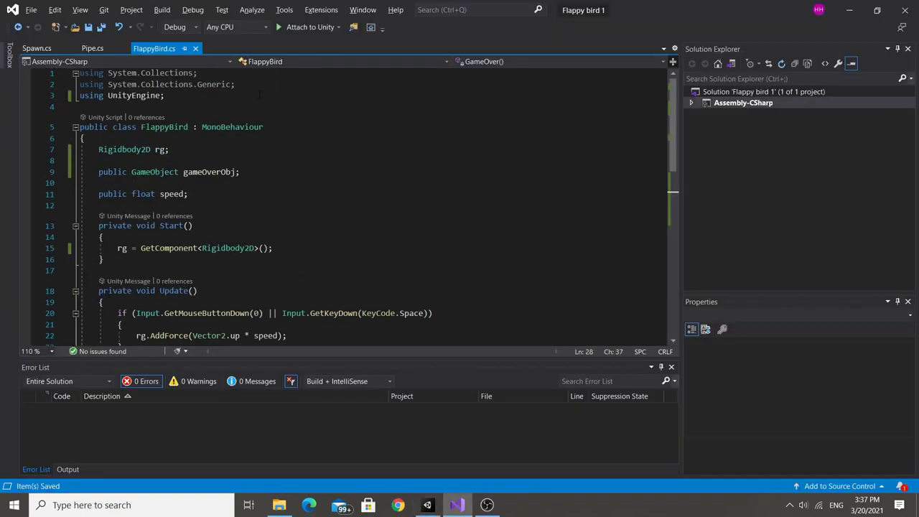
- Add the using UnityEngine.SceneManagement import and save
click(239, 96)
key(Return)
text(using )
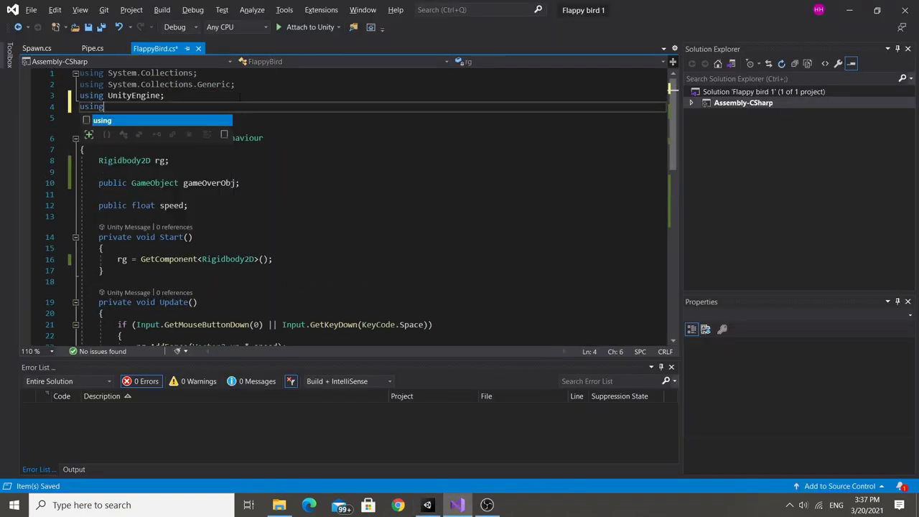
text(Uni)
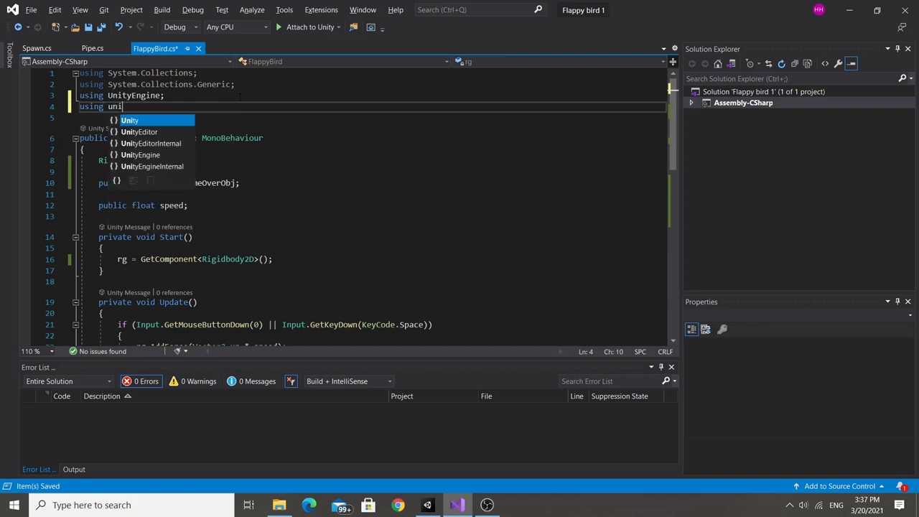
key(Down)
key(Down)
key(Down)
text(.sce;)
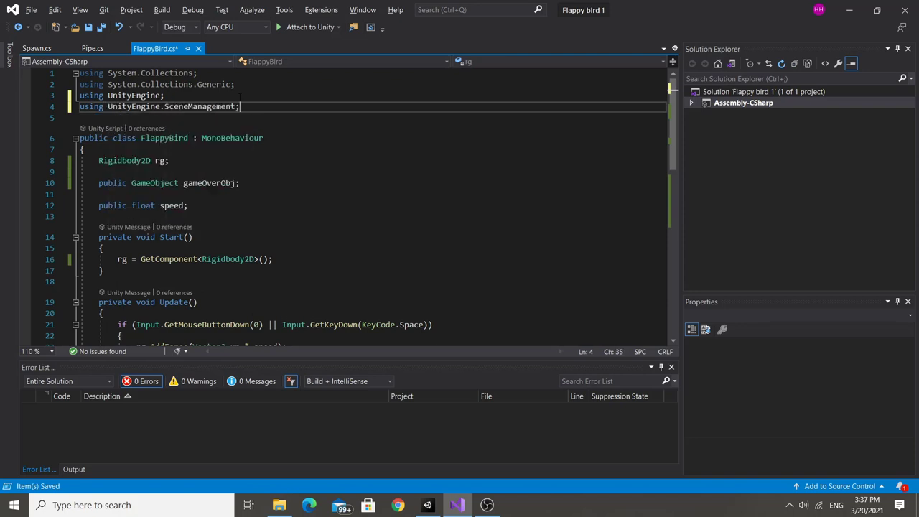
key(ctrl+s)
- Write public void resetGame() { SceneManager.LoadScene(0); } below Update and save
scroll(197, 277, down, 5)
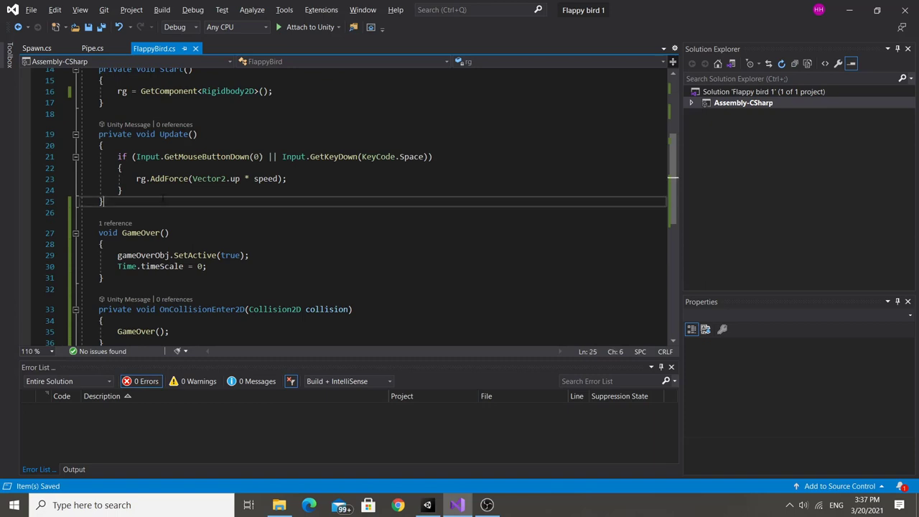
click(164, 198)
key(Return)
key(Return)
text(public voi)
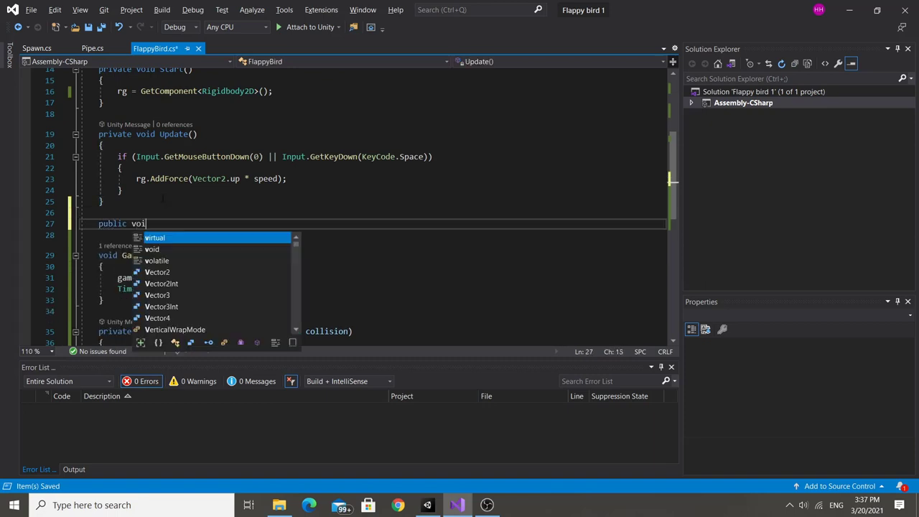
text(d resetGAm)
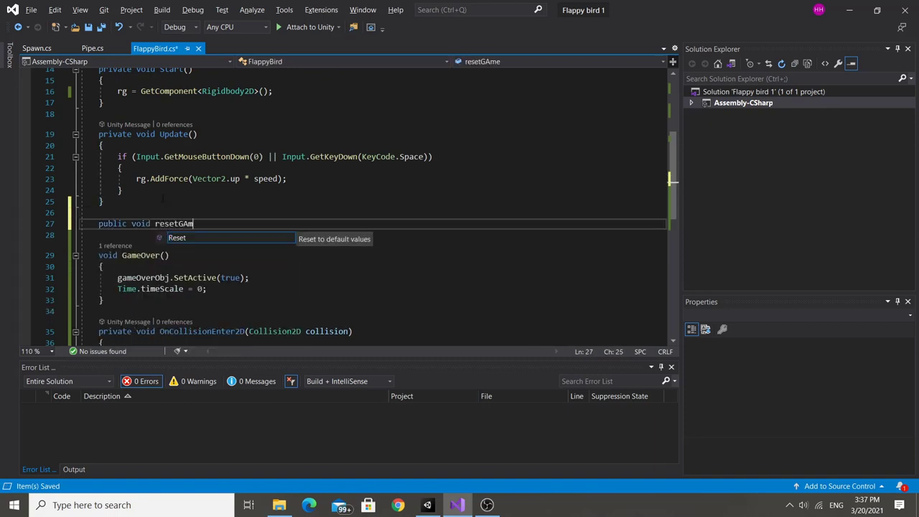
text(e())
key(Return)
text({)
key(Return)
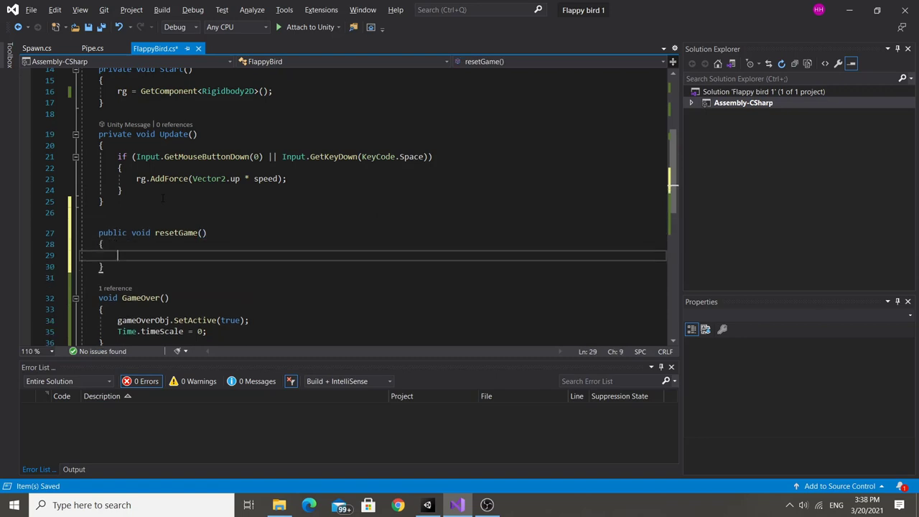
text(sceneM.)
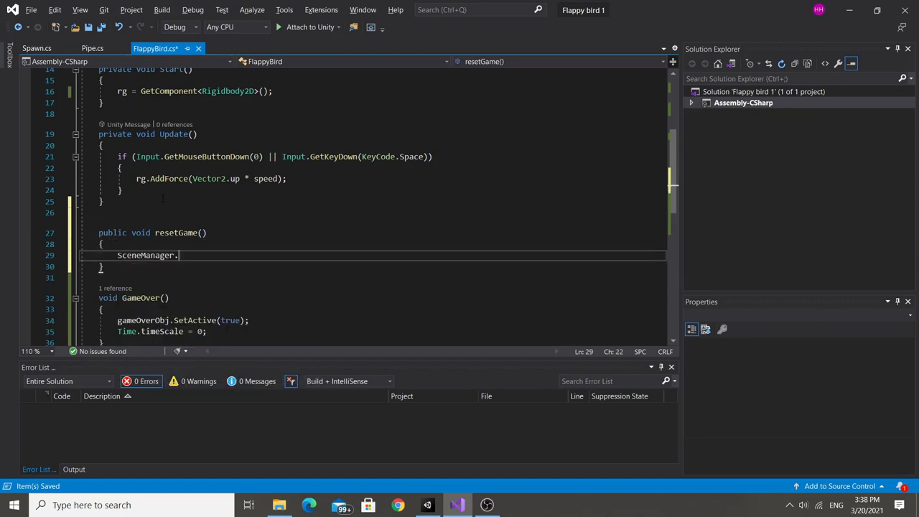
text(lo(0);)
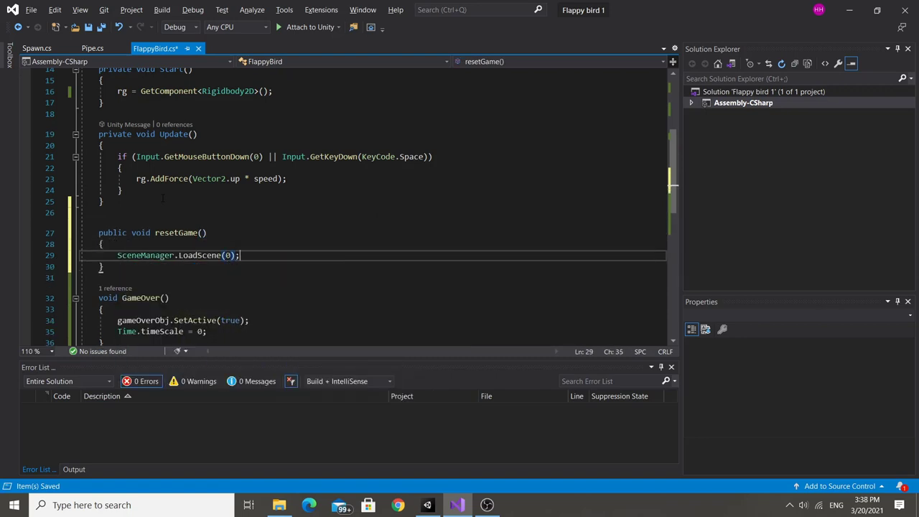
key(ctrl+s)
drag(240, 254, 188, 254)
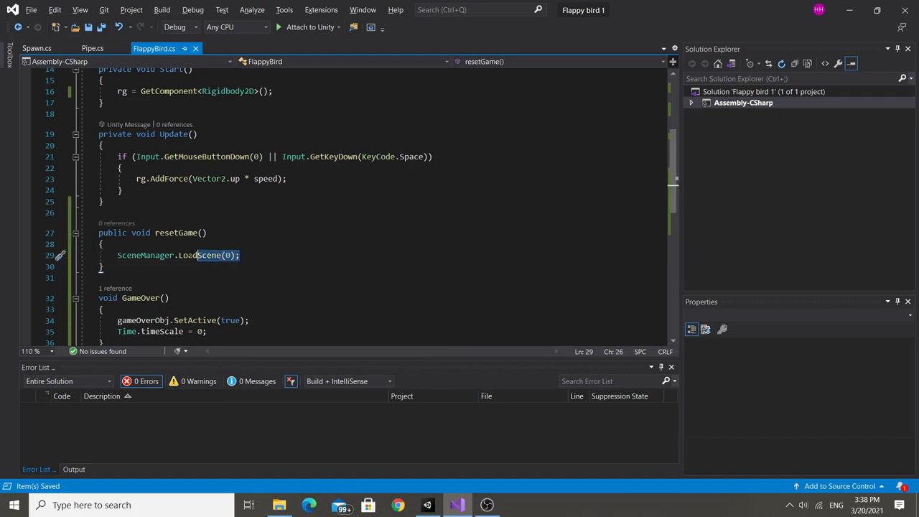
click(254, 255)
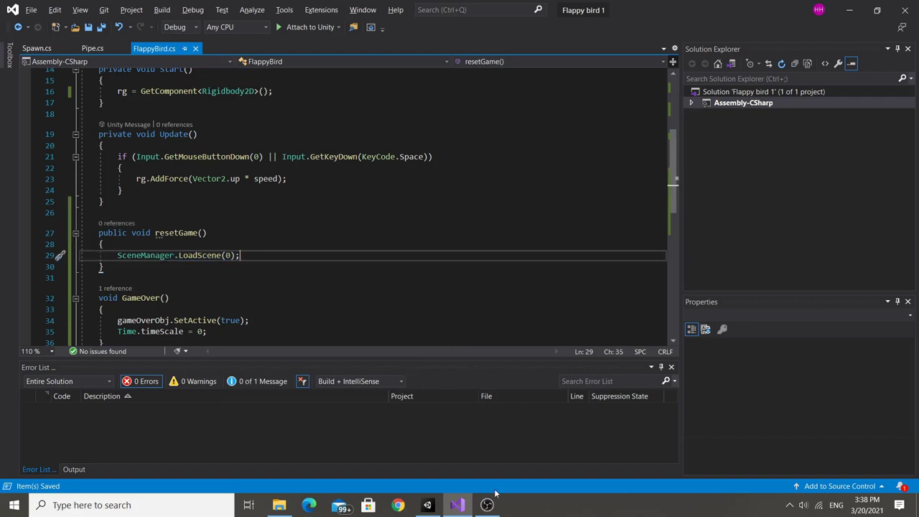
click(427, 504)
scroll(513, 253, down, 2)
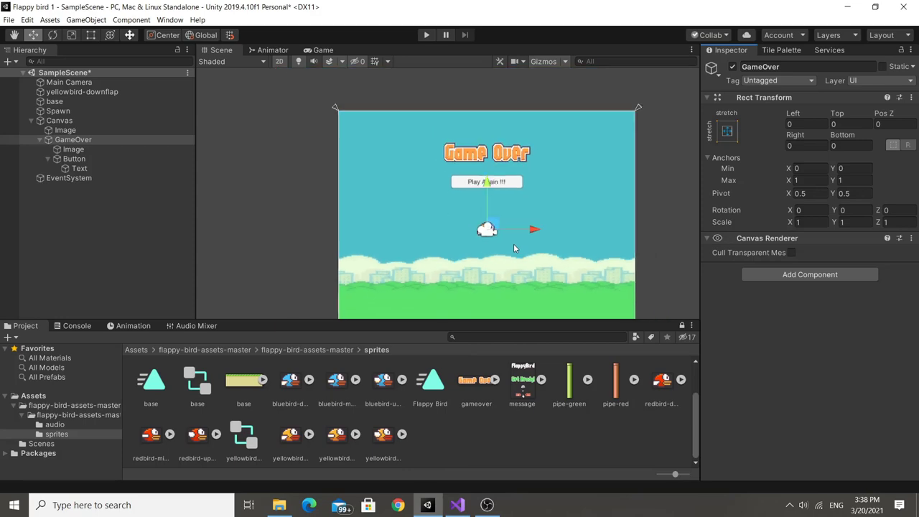
scroll(514, 248, down, 1)
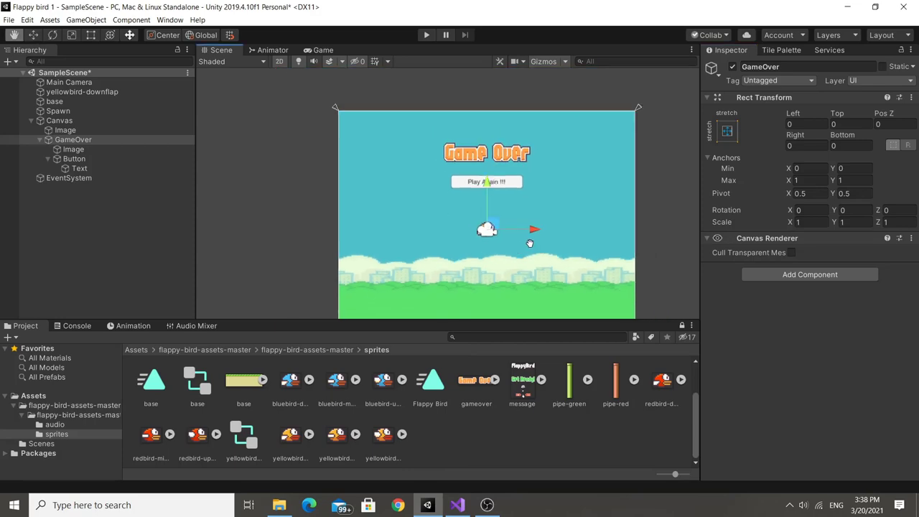
click(457, 504)
click(439, 507)
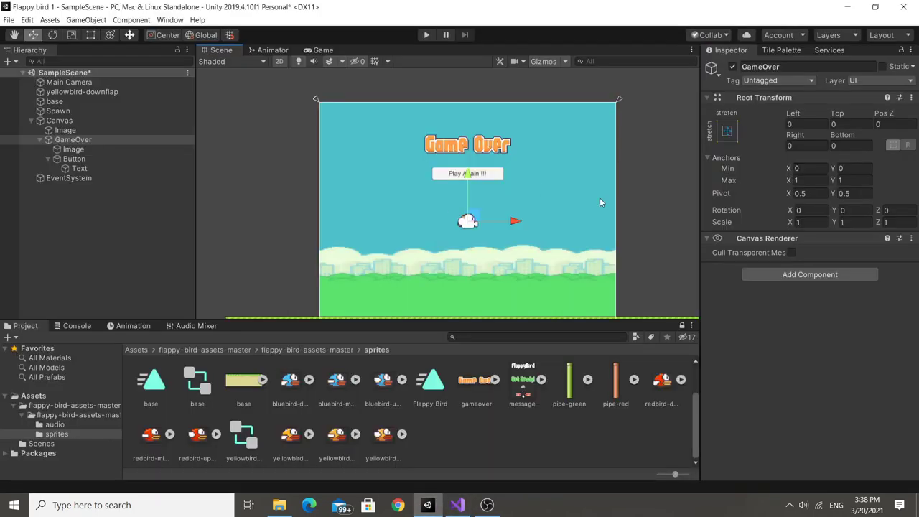
scroll(619, 219, down, 2)
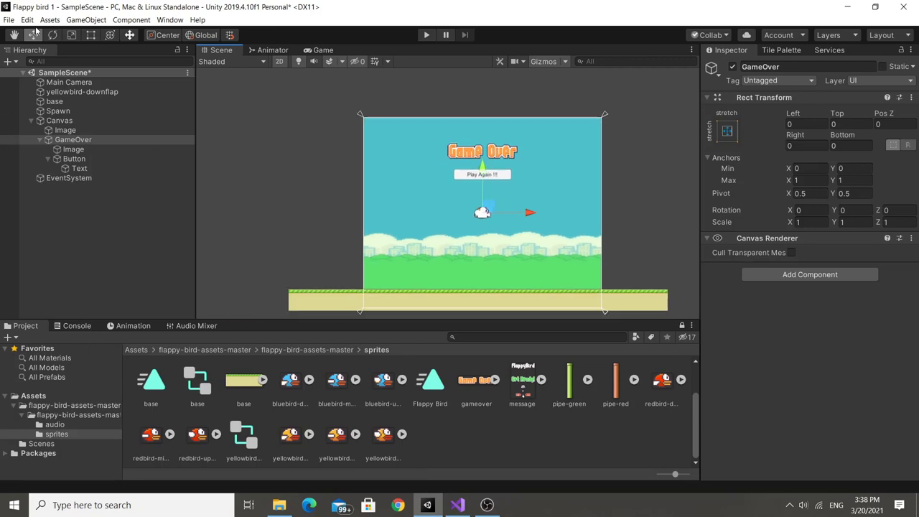
click(9, 20)
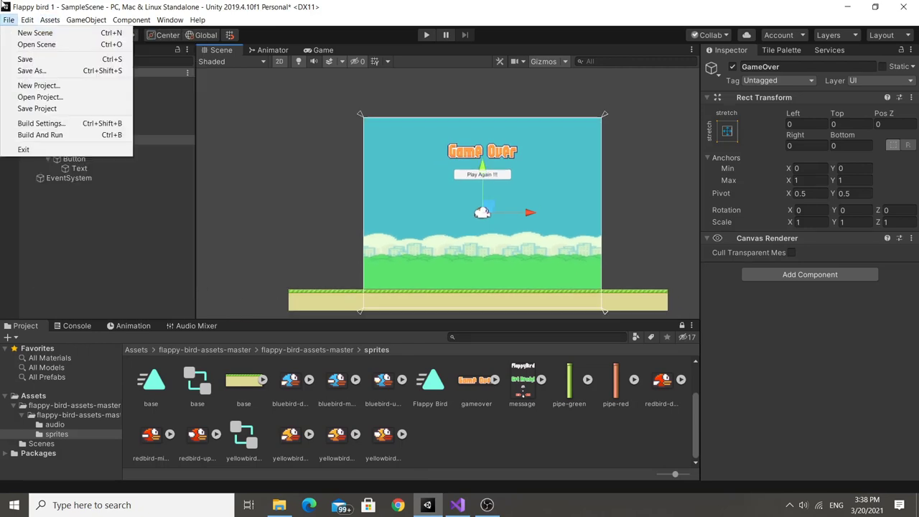
click(36, 123)
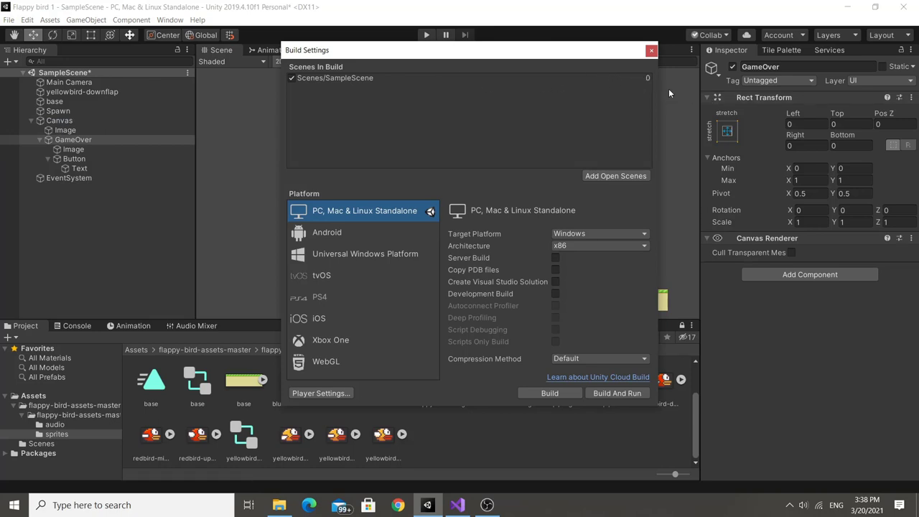
click(458, 504)
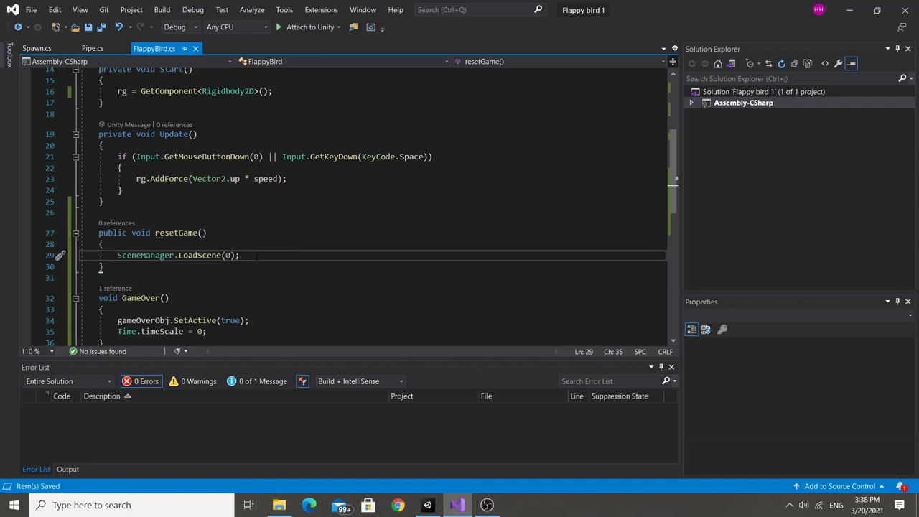
drag(240, 254, 192, 254)
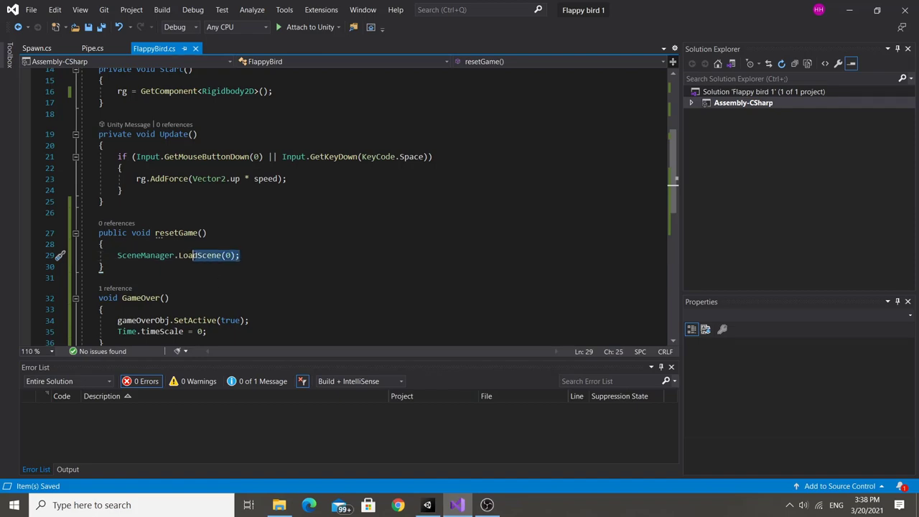
click(427, 505)
click(648, 52)
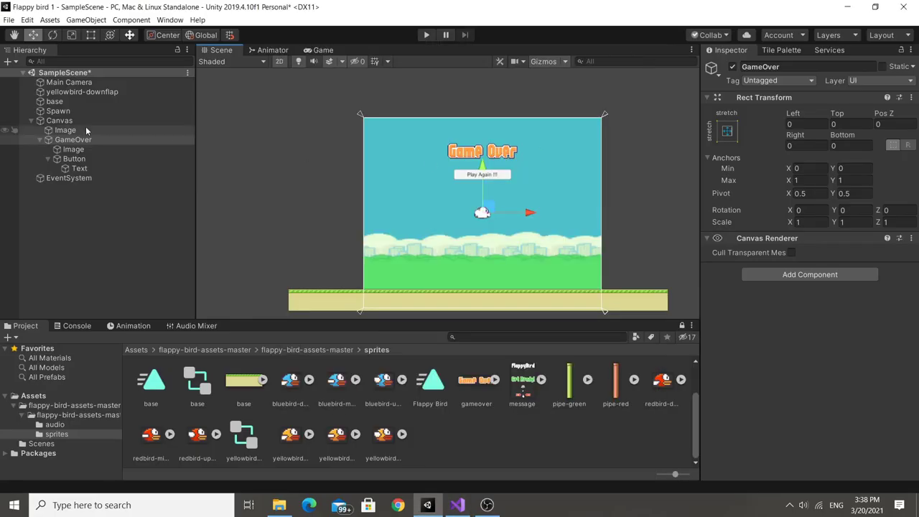
- Add an On Click entry to the Button targeting yellowbird-downflap with FlappyBird.resetGame()
click(68, 159)
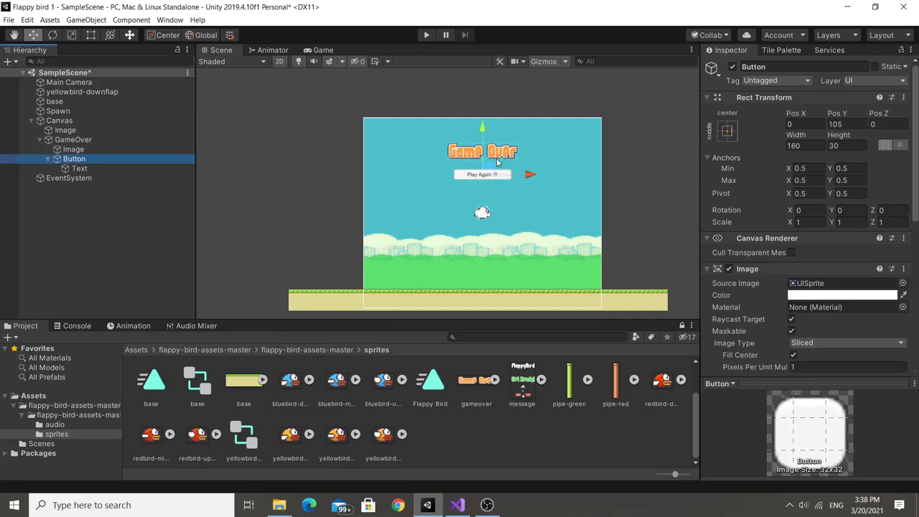
scroll(481, 177, up, 2)
scroll(480, 177, up, 2)
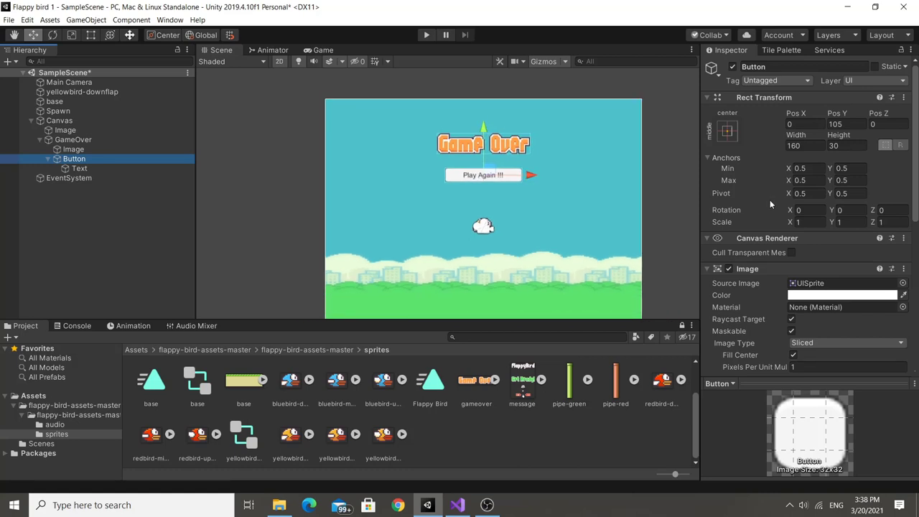
scroll(770, 204, down, 5)
scroll(766, 198, down, 2)
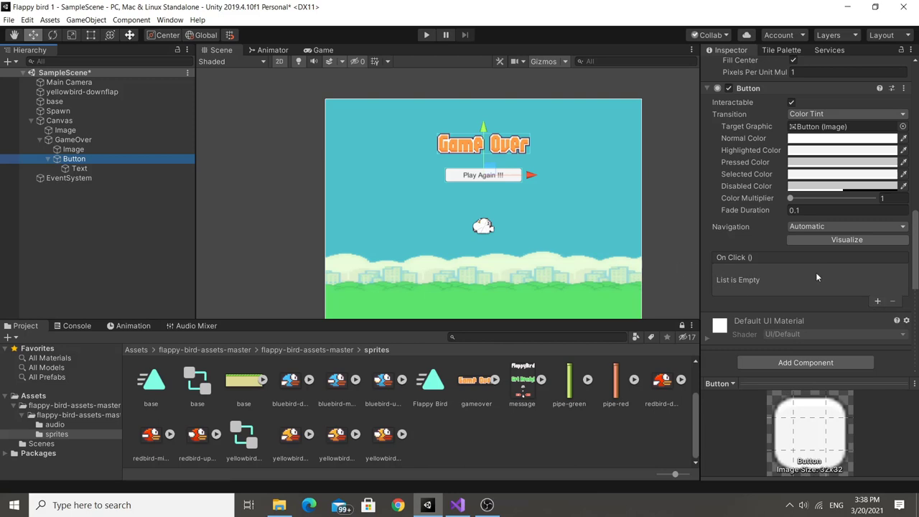
click(877, 301)
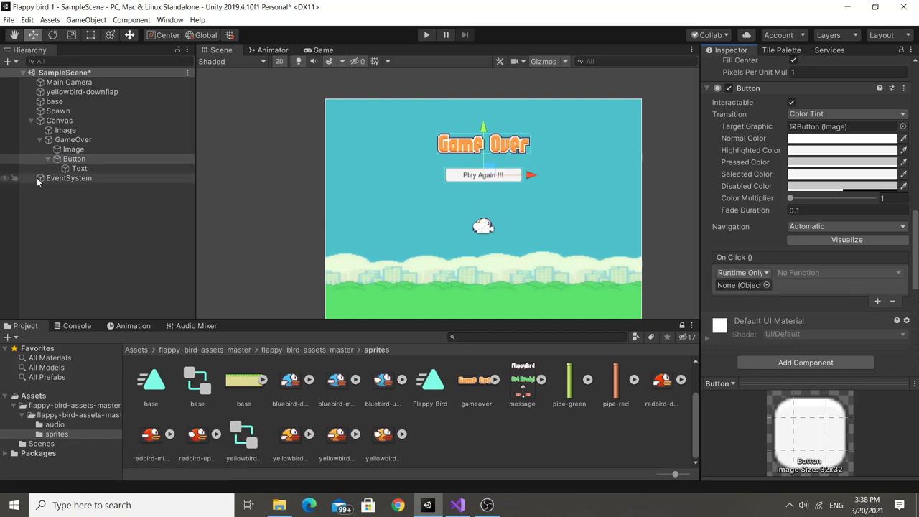
drag(52, 95, 746, 286)
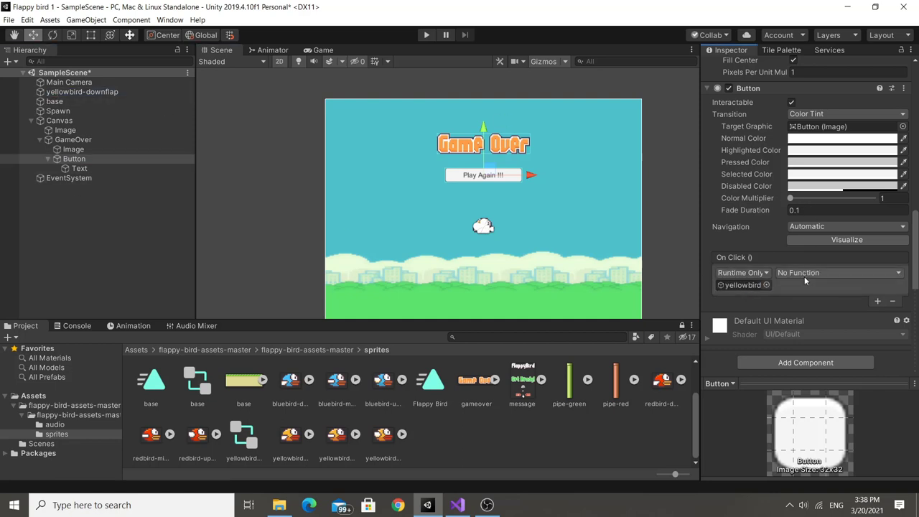
click(803, 273)
mouse_move(810, 370)
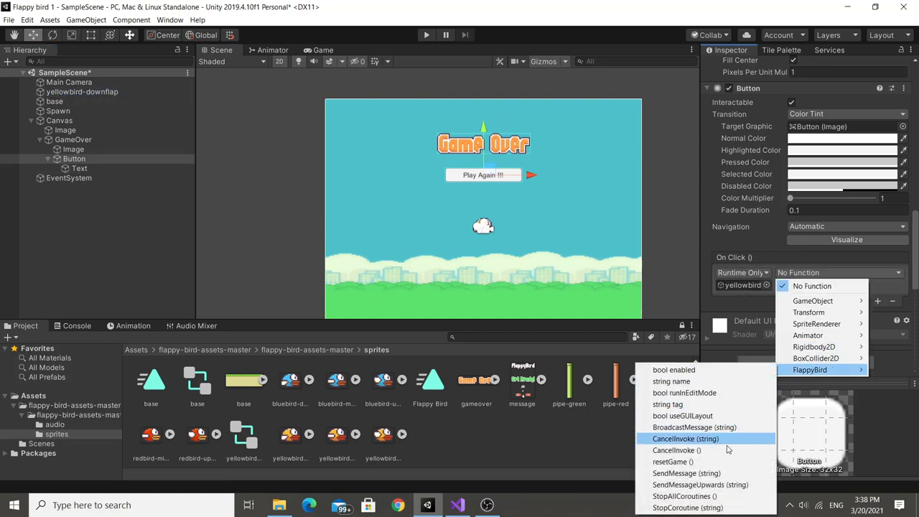
click(727, 463)
- Save the scene and start play mode
key(ctrl+s)
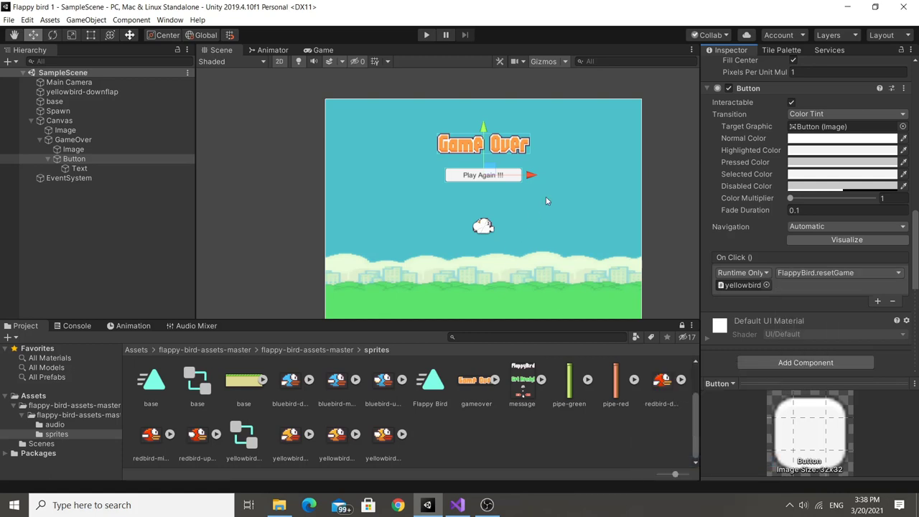
scroll(549, 190, down, 2)
click(424, 35)
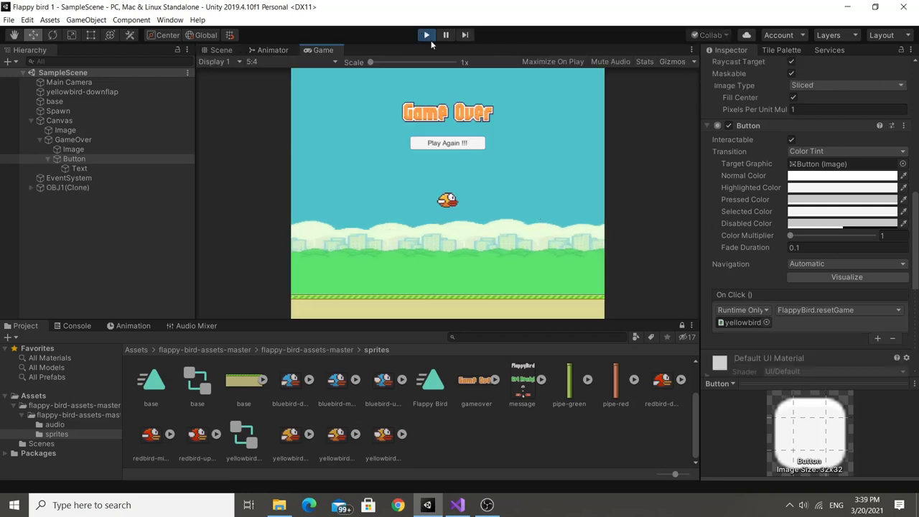
- Stop play mode and deactivate the GameOver object so it starts hidden
click(426, 35)
click(99, 140)
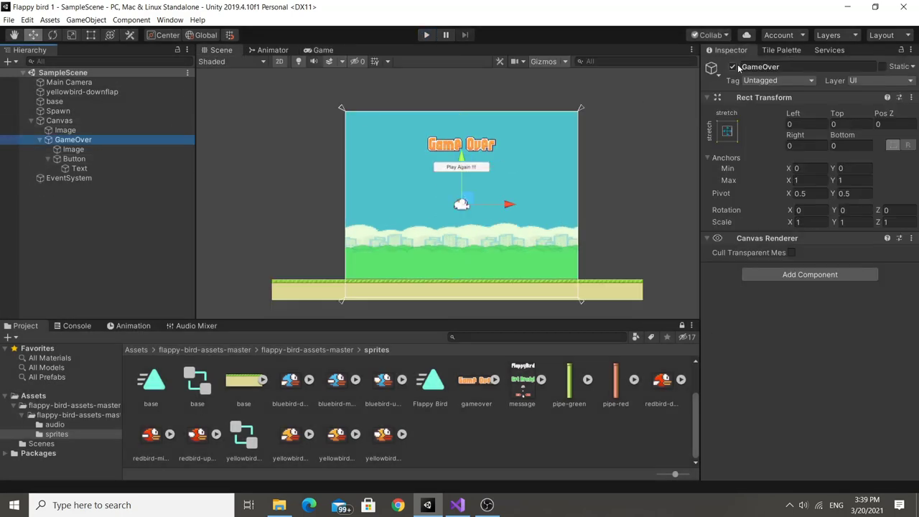
click(733, 67)
- Play-test again, flapping the bird between pipes with Space, then stop
click(427, 36)
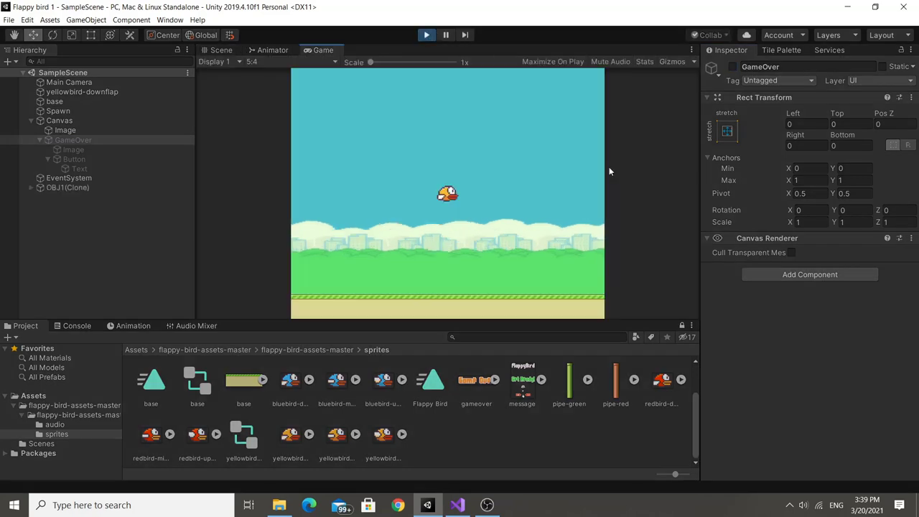
key(space)
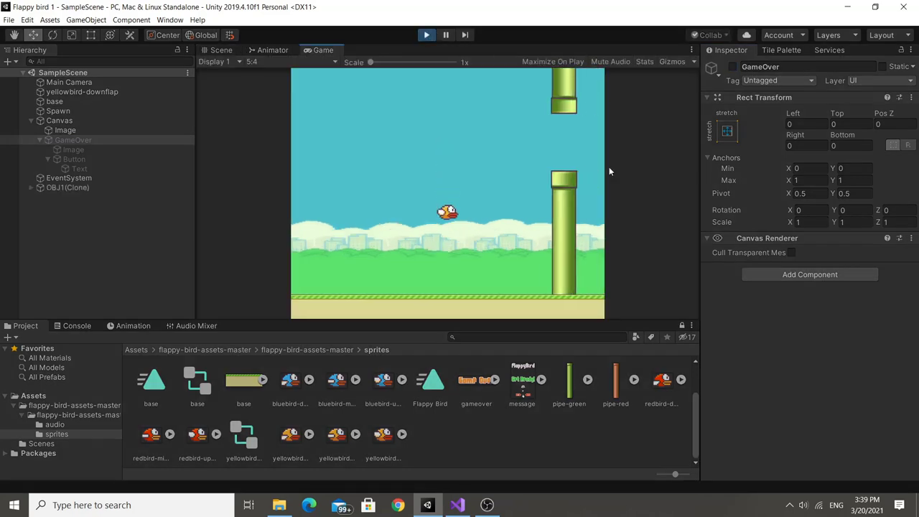
key(space)
key(space)
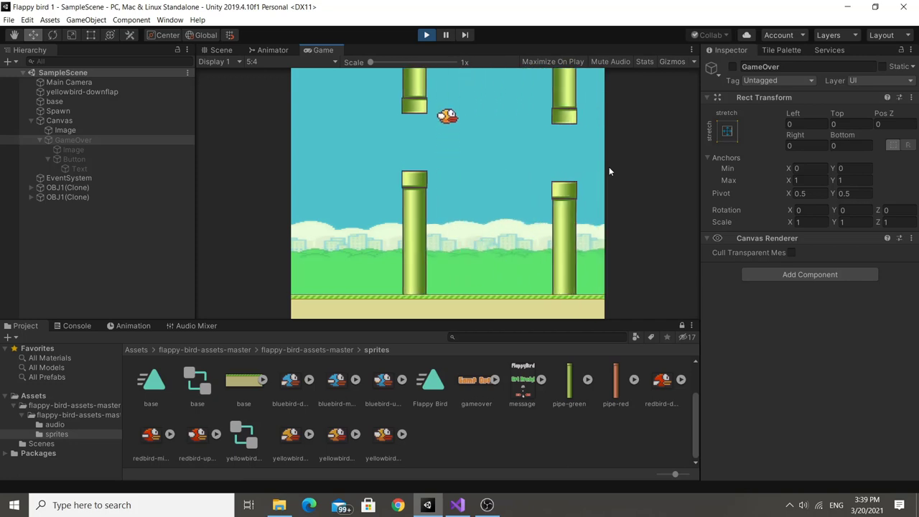
key(space)
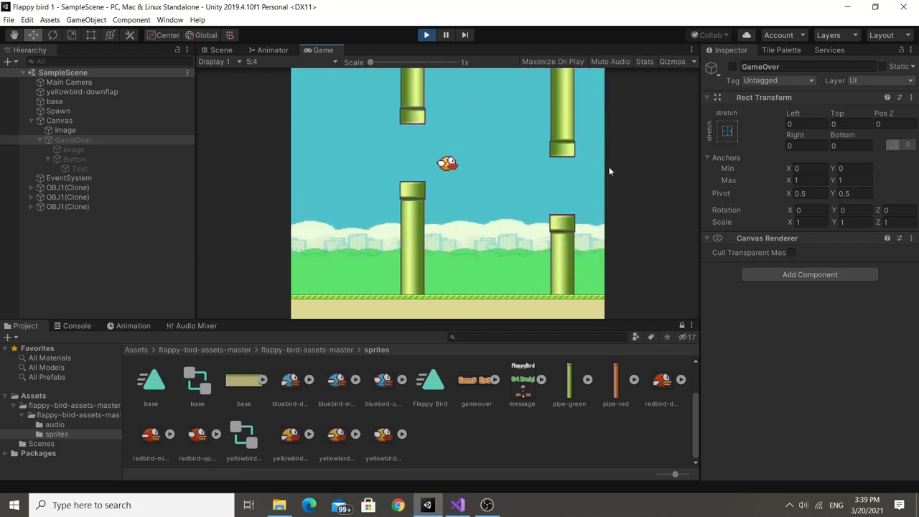
key(space)
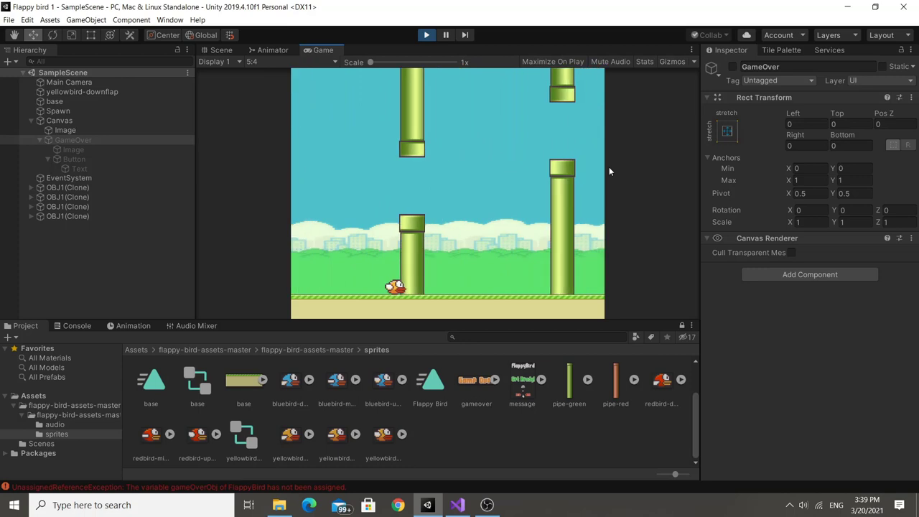
key(space)
key(space)
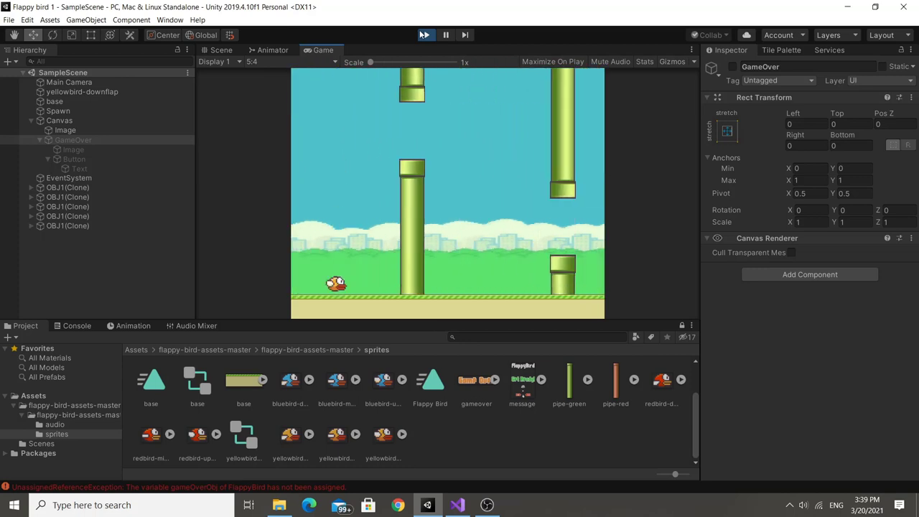
click(422, 35)
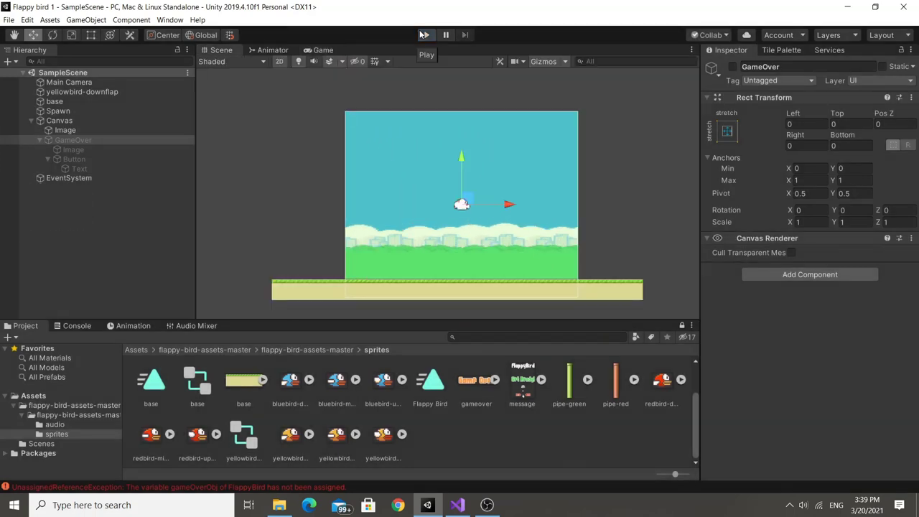
- Assign GameOver to yellowbird-downflap's Game Over Obj field and enter Play mode
click(82, 92)
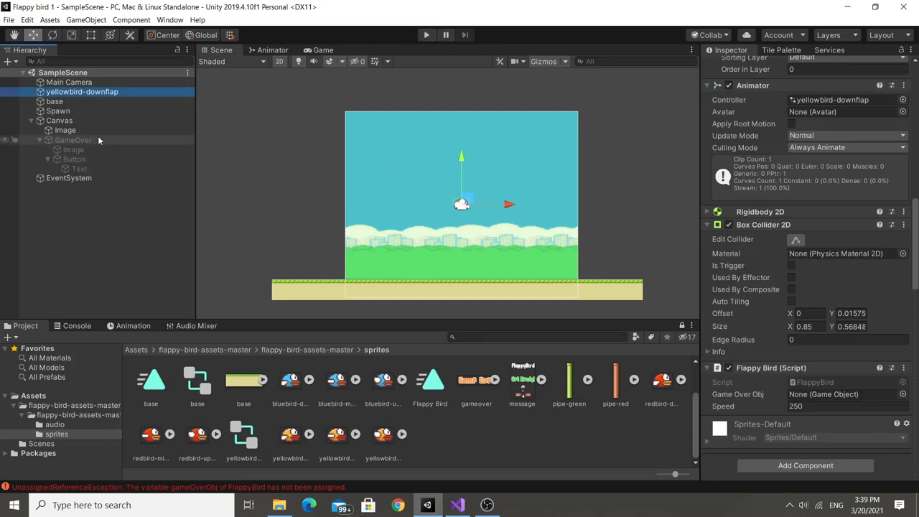
mouse_move(98, 138)
mouse_down()
mouse_move(835, 402)
mouse_move(830, 394)
mouse_up()
click(426, 35)
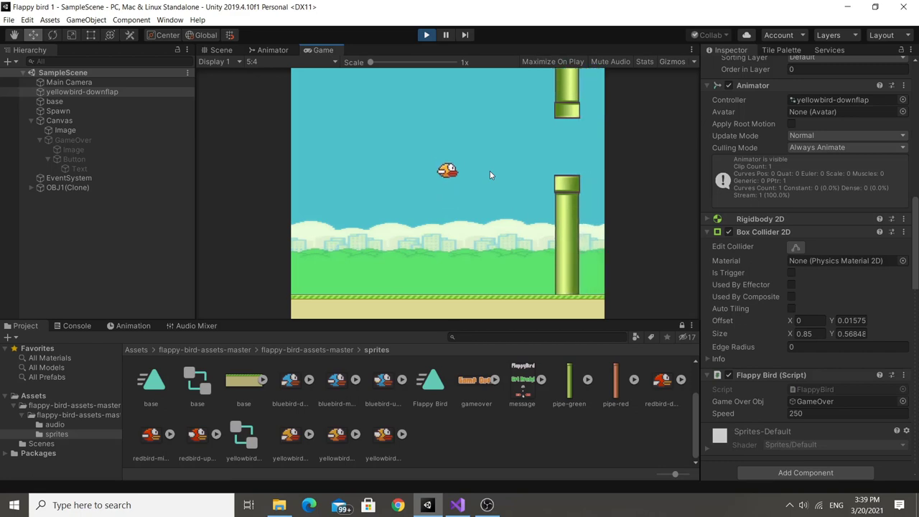
- Playtest flapping and the Play Again restart, stop, and bring up FlappyBird.cs in Visual Studio
click(489, 175)
click(489, 175)
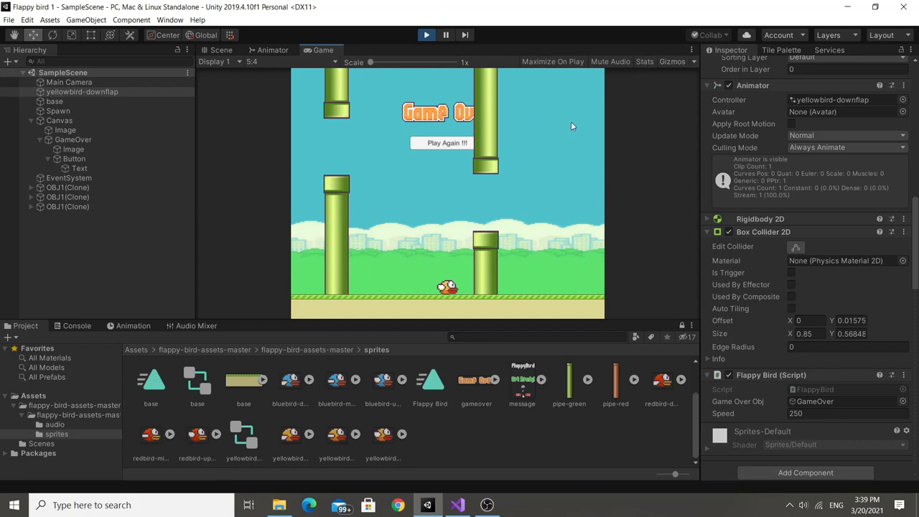
click(436, 146)
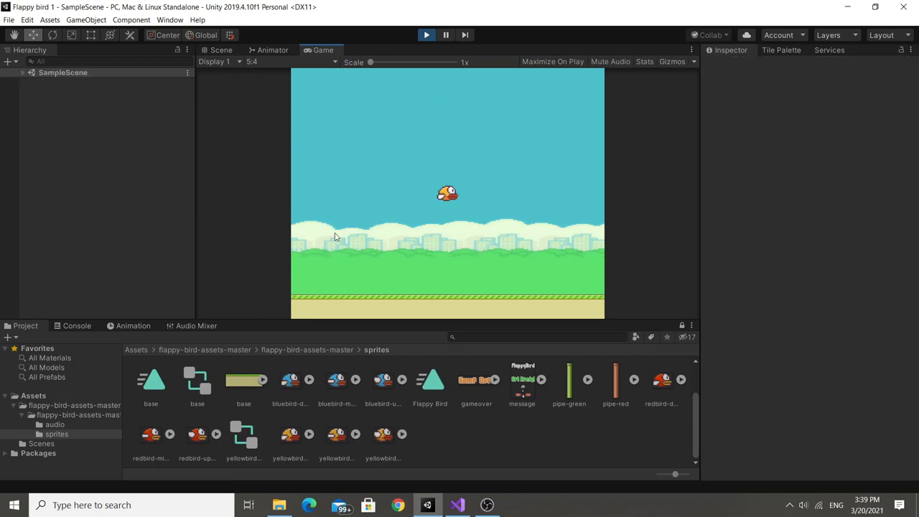
click(23, 72)
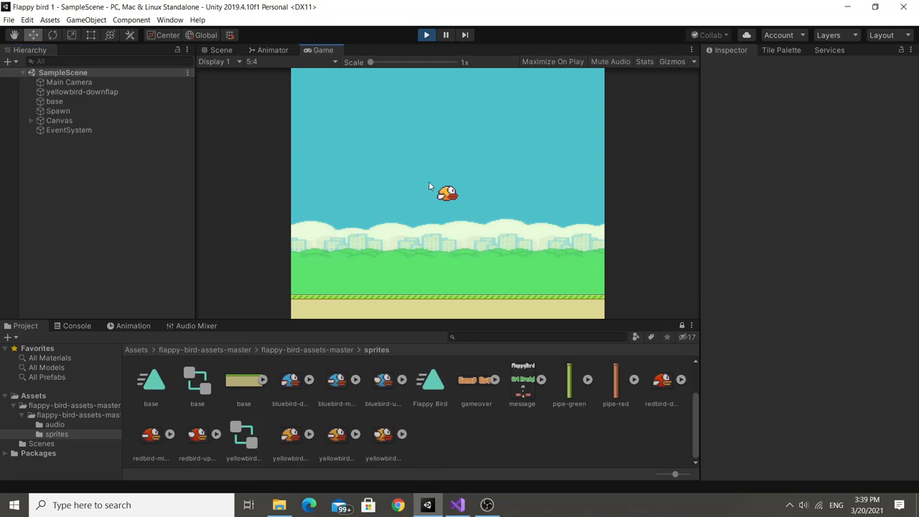
click(427, 34)
click(457, 504)
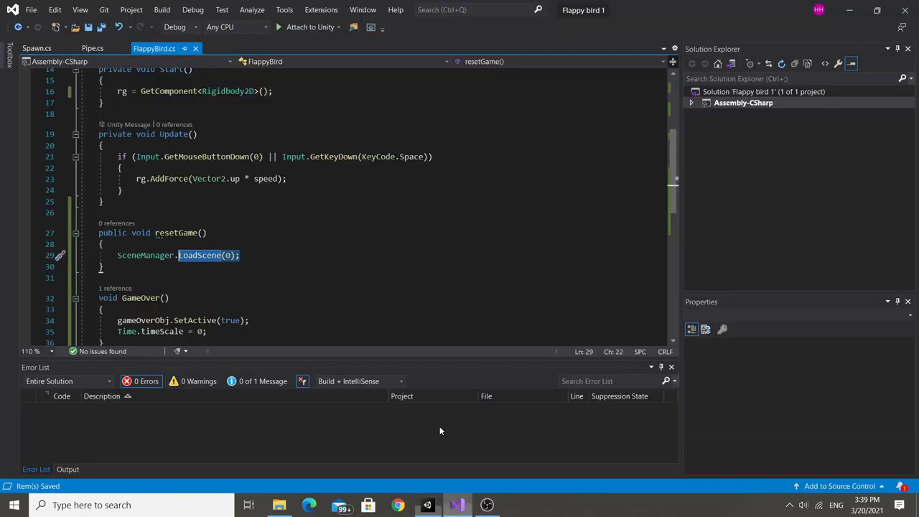
scroll(320, 197, down, 7)
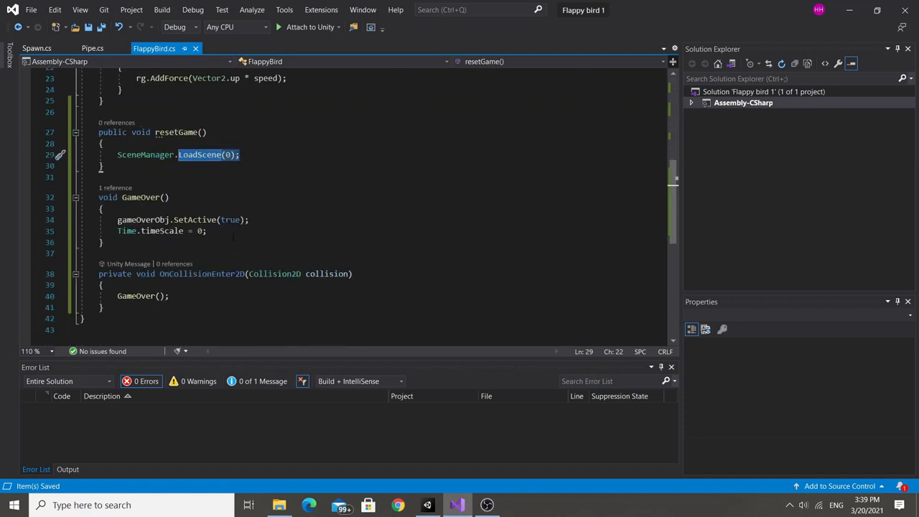
- Insert 'Time.timeScale = 1;' as the first line of Start() in FlappyBird.cs, then go back to Unity
scroll(233, 247, up, 6)
scroll(233, 247, up, 2)
click(241, 248)
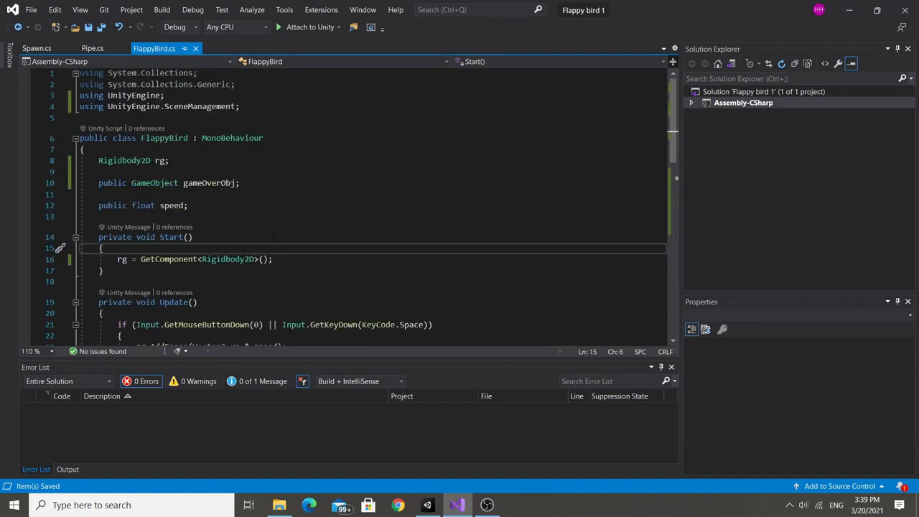
key(Return)
text(Time.)
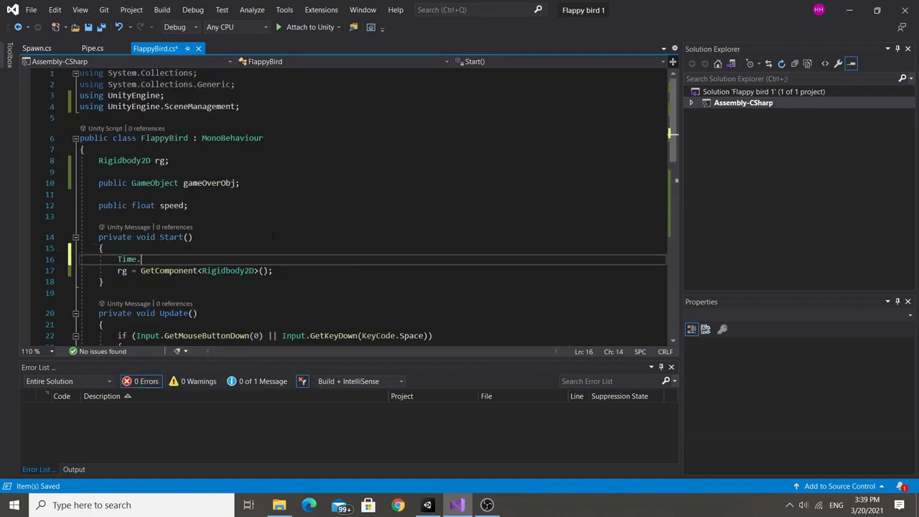
text(sa)
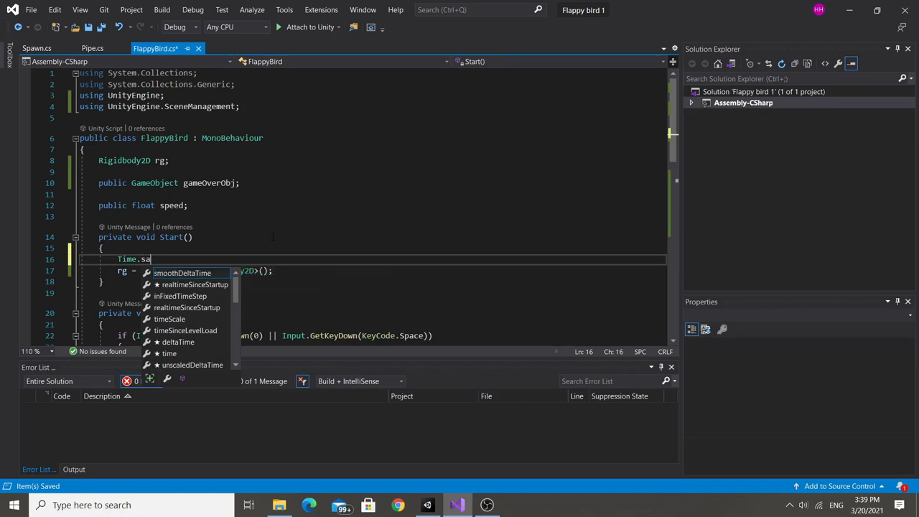
text(c = 1;)
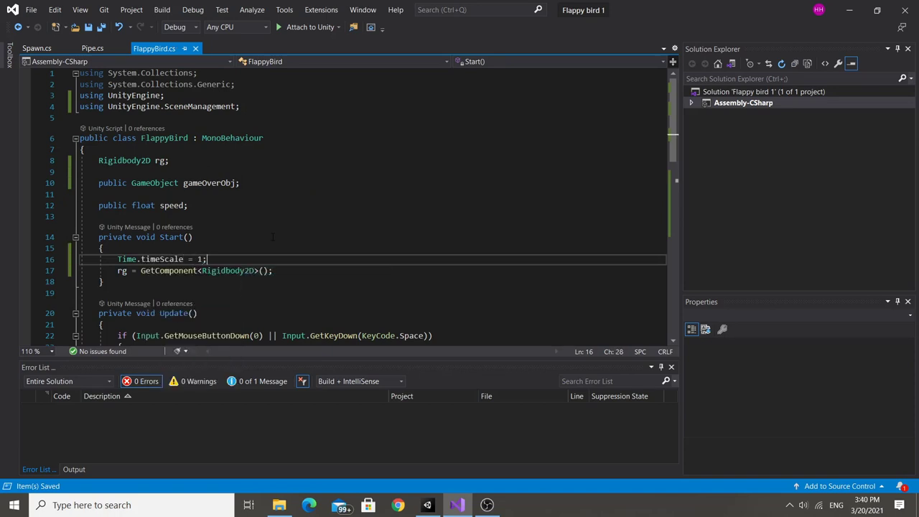
click(428, 503)
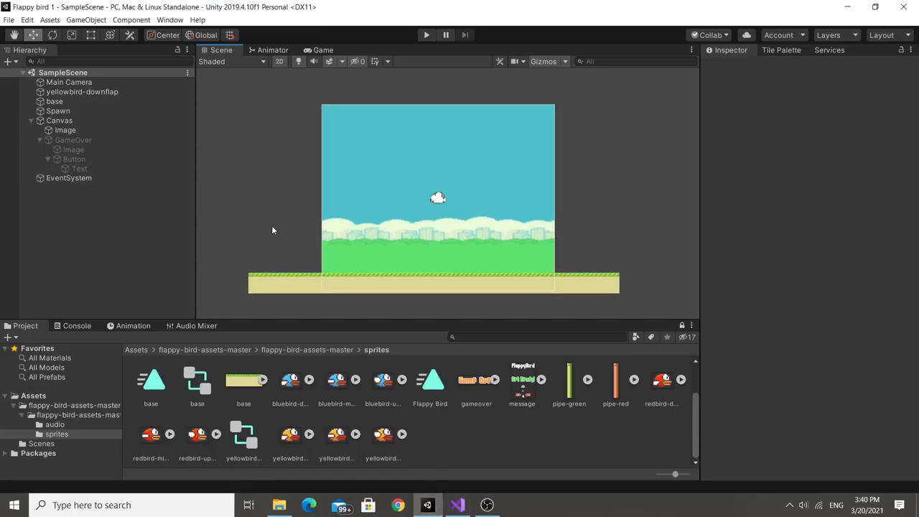
- Create a new top-level Canvas with a UI Text child
right_click(67, 124)
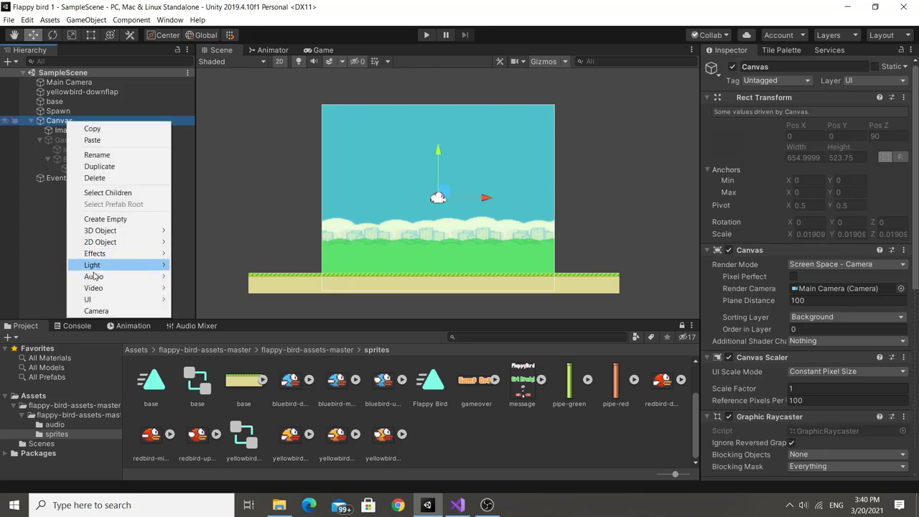
right_click(62, 228)
mouse_move(97, 403)
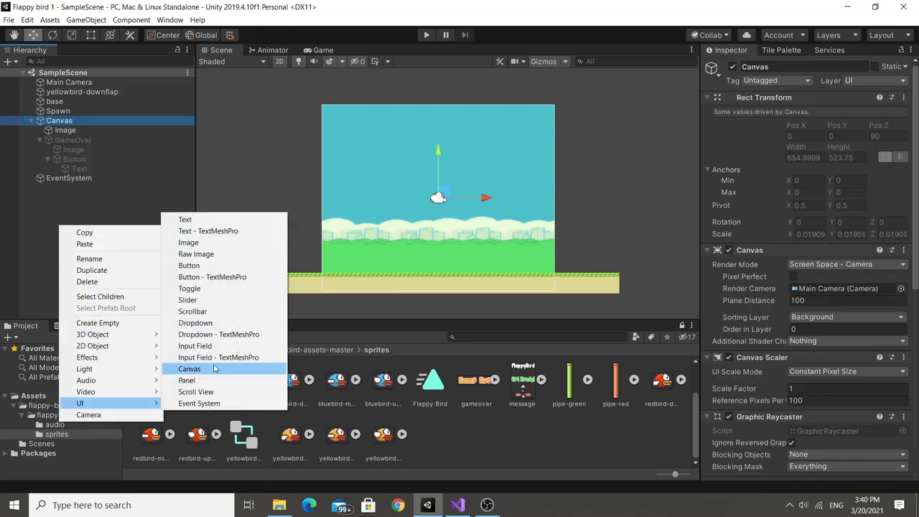
click(190, 368)
right_click(75, 187)
mouse_move(144, 362)
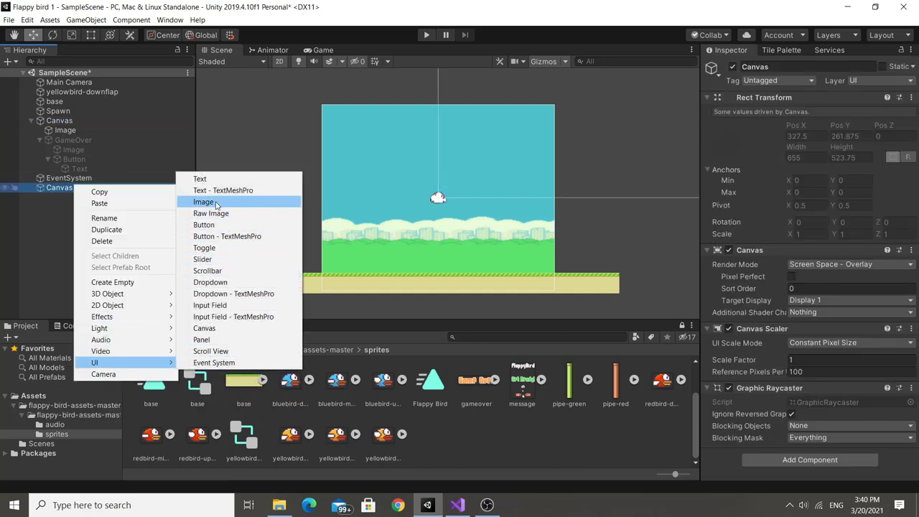
click(208, 179)
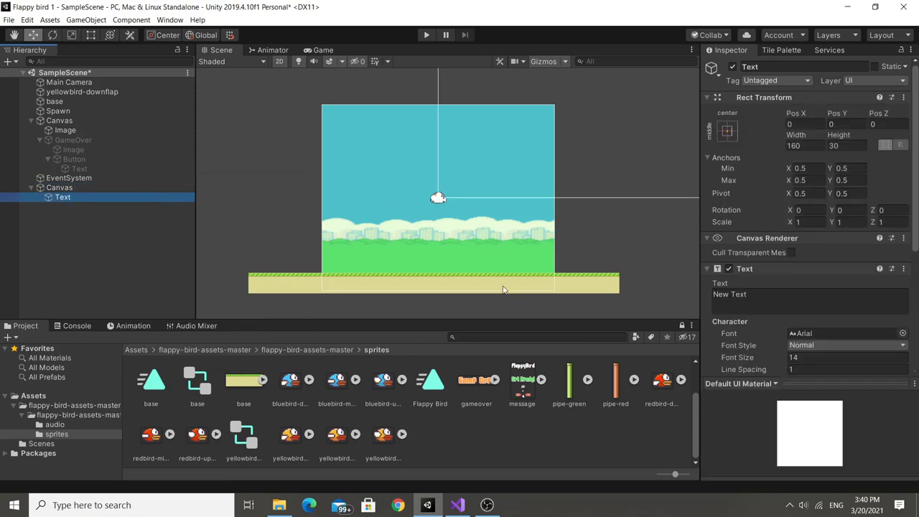
- Render the Canvas as Screen Space - Camera via Main Camera on the Background sorting layer
click(59, 187)
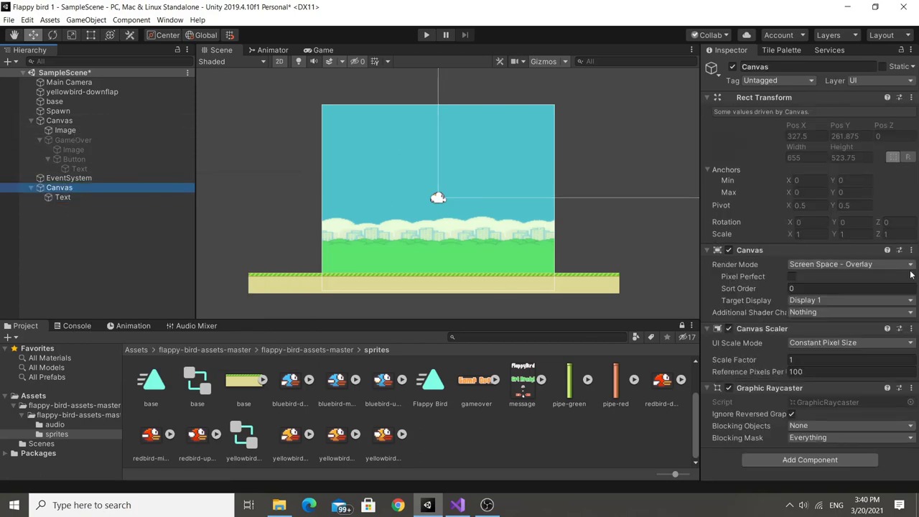
click(858, 264)
click(841, 289)
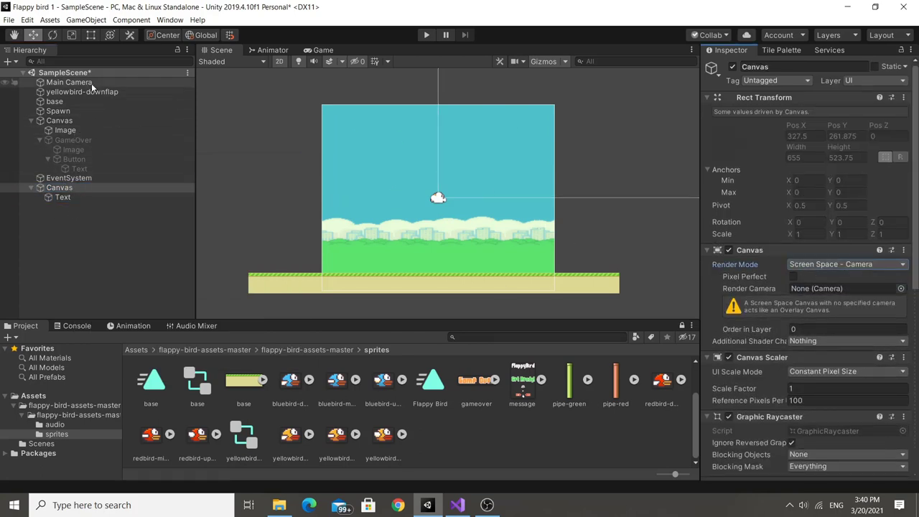
drag(732, 194, 816, 288)
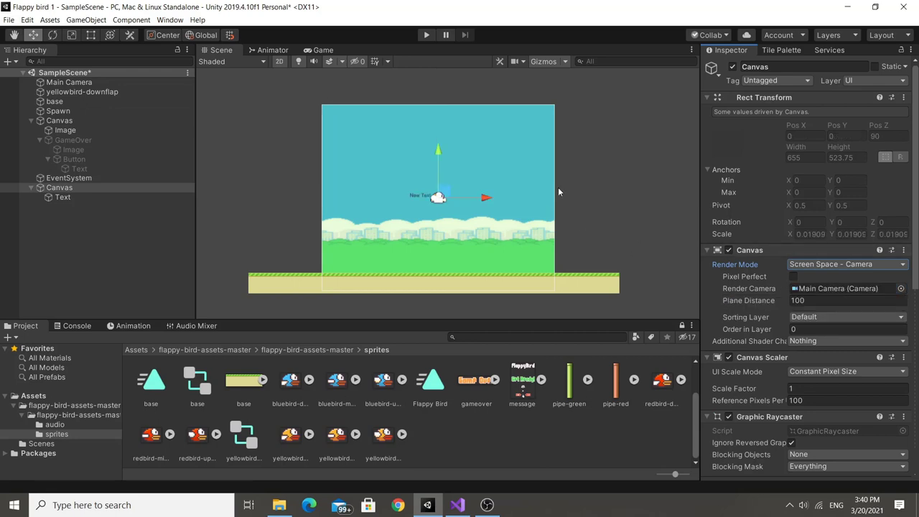
scroll(443, 191, up, 2)
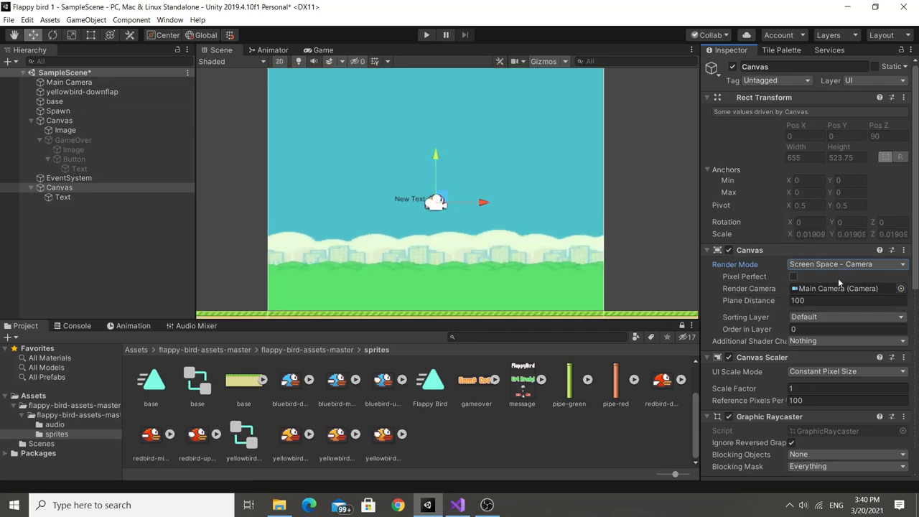
click(835, 316)
click(825, 328)
click(832, 329)
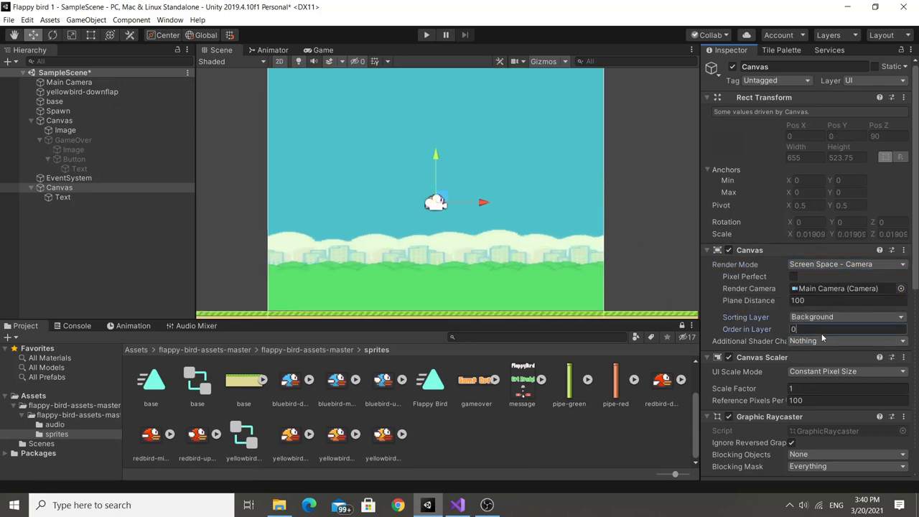
- Set order in layer 1, then make the Text centered, font size 30, reading '52'
text(1)
click(75, 199)
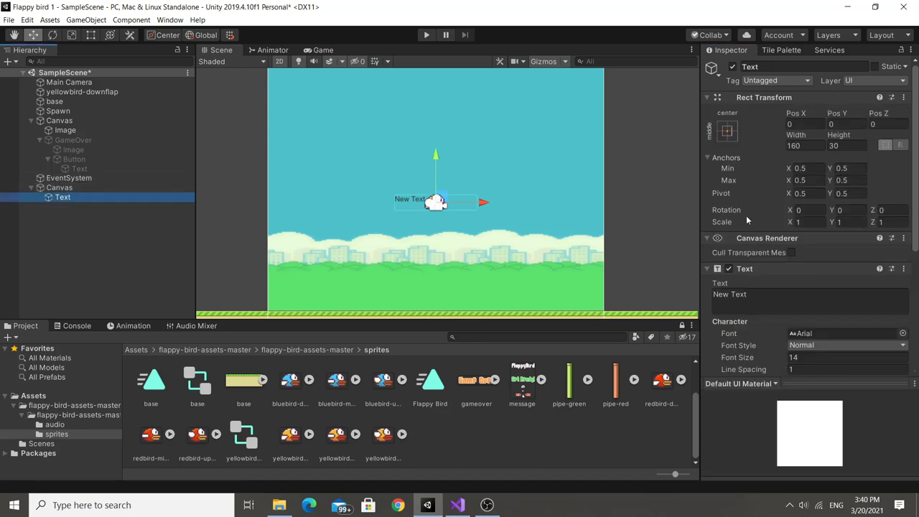
scroll(782, 282, down, 3)
click(808, 249)
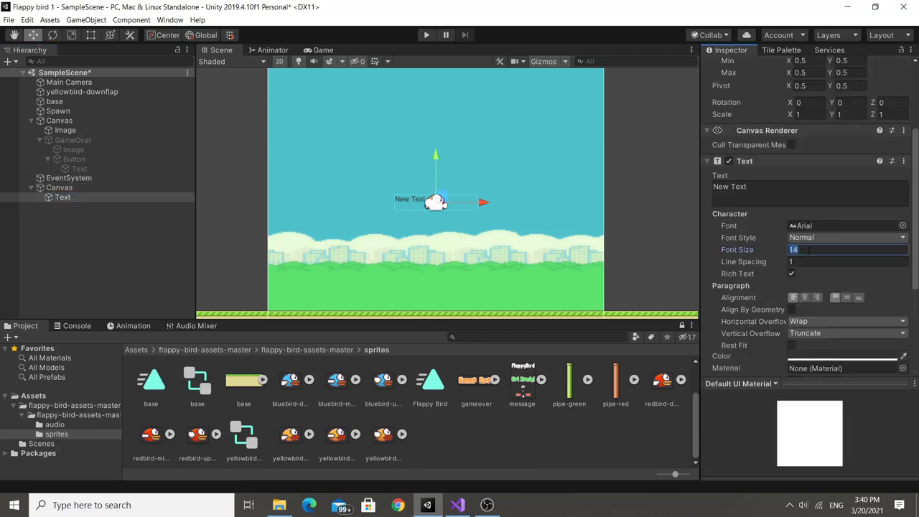
text(20)
click(803, 297)
key(BackSpace)
key(BackSpace)
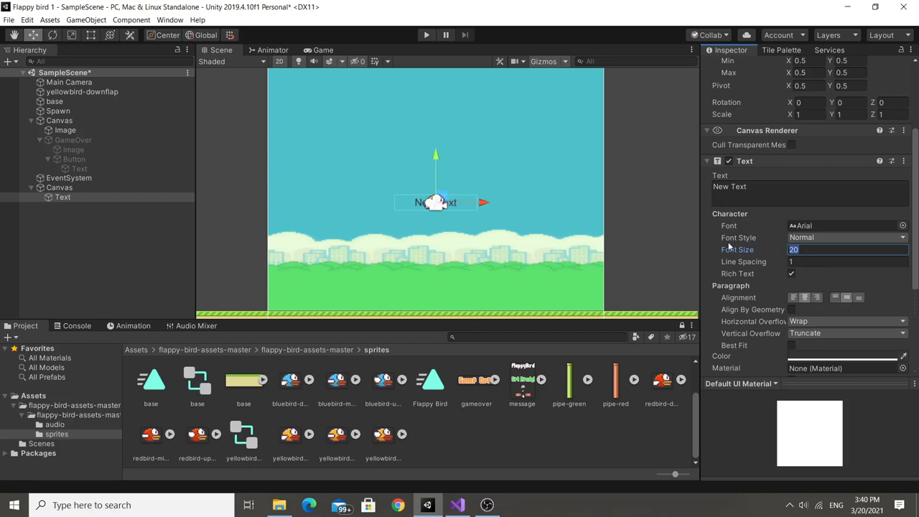
text(30)
click(777, 198)
key(ctrl+a)
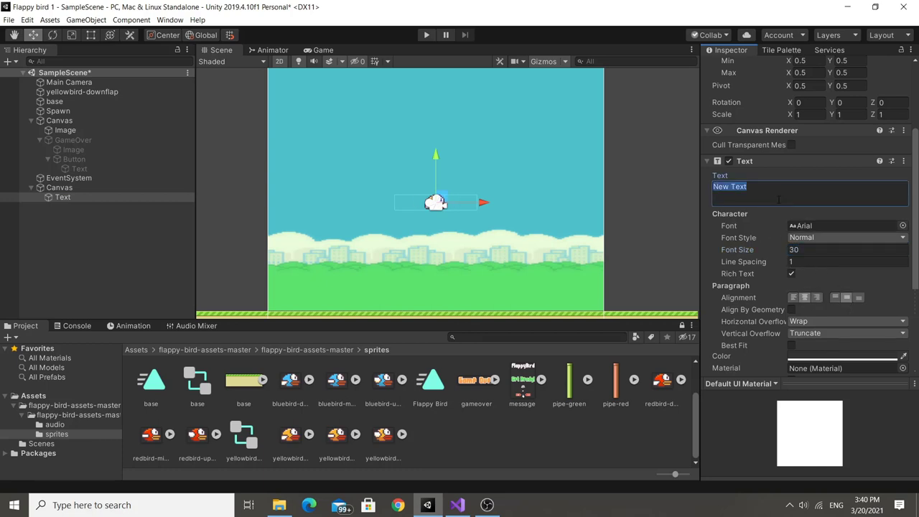
text(52)
- Size the label's box to 200 x 50 and move it up toward the top of the screen
drag(435, 162, 438, 98)
scroll(764, 172, up, 3)
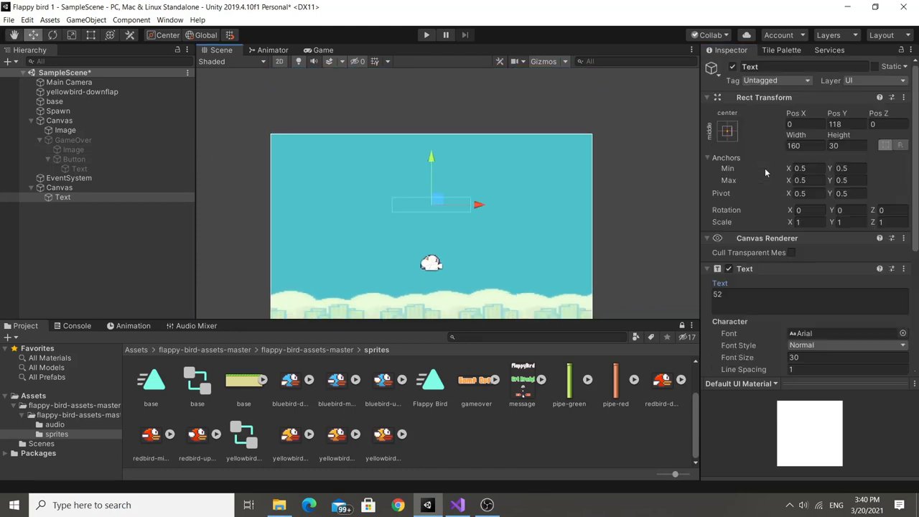
click(796, 146)
text(200)
click(838, 146)
text(50)
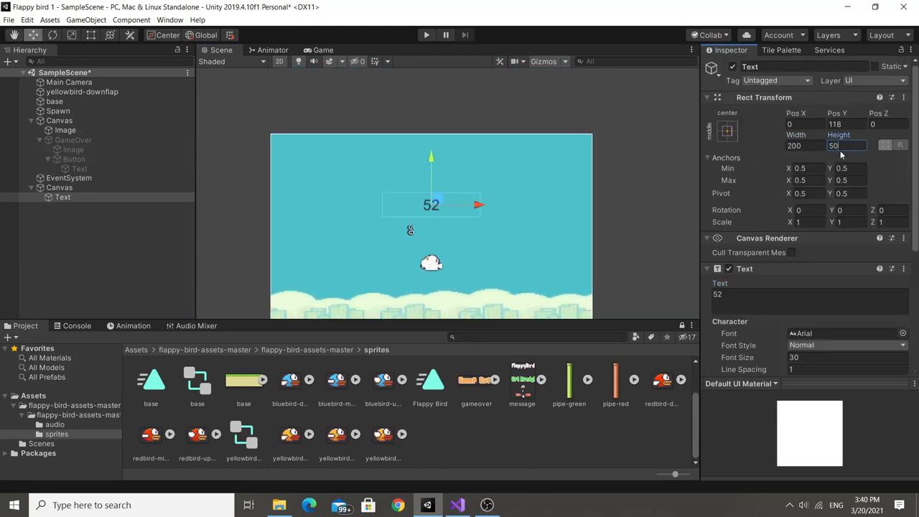
drag(432, 163, 439, 119)
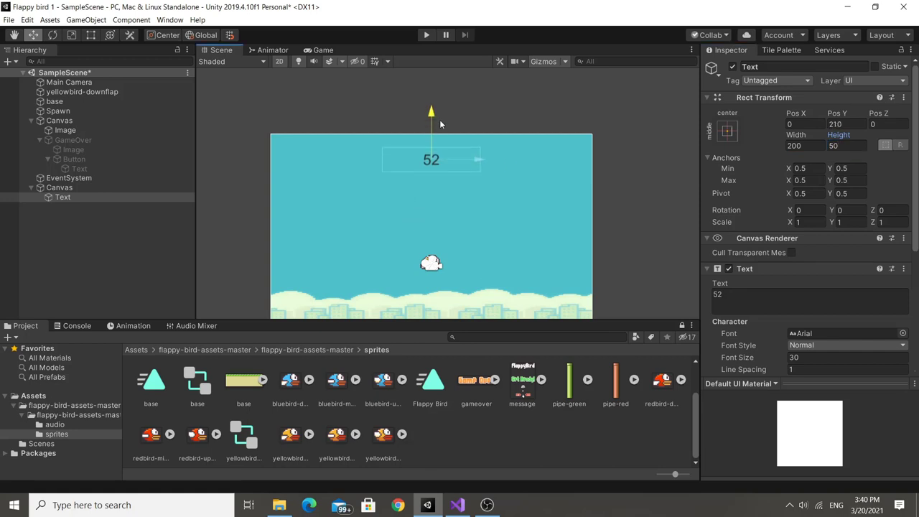
scroll(524, 160, down, 1)
scroll(559, 152, down, 1)
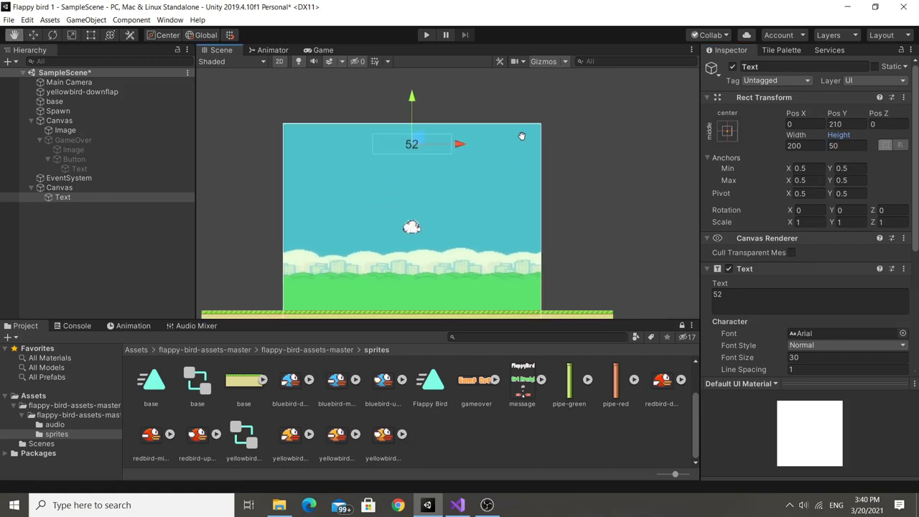
scroll(521, 136, down, 1)
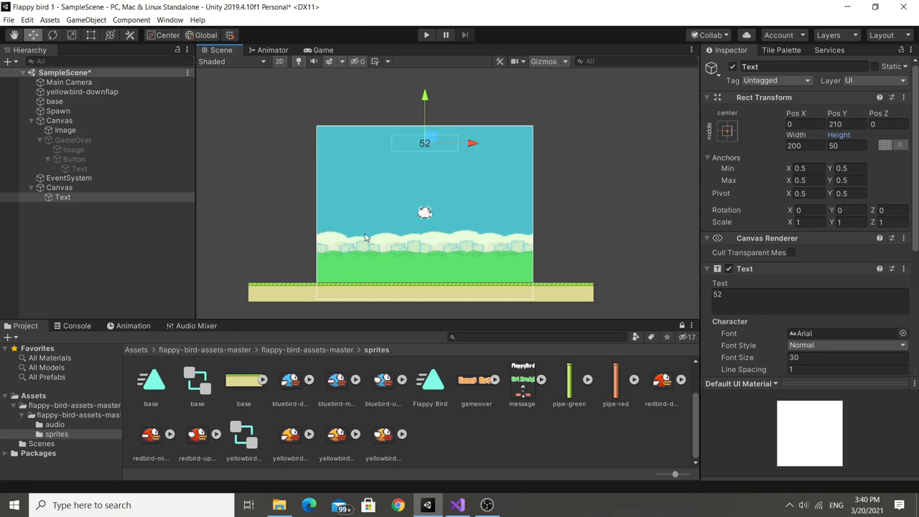
- Rename the Text object to 'Score' and check it in the Game view
click(74, 200)
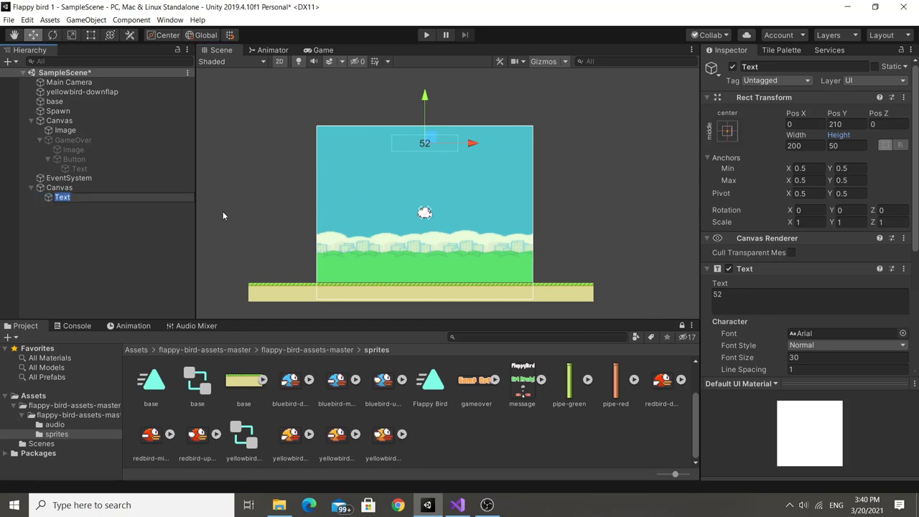
text(Score)
key(Return)
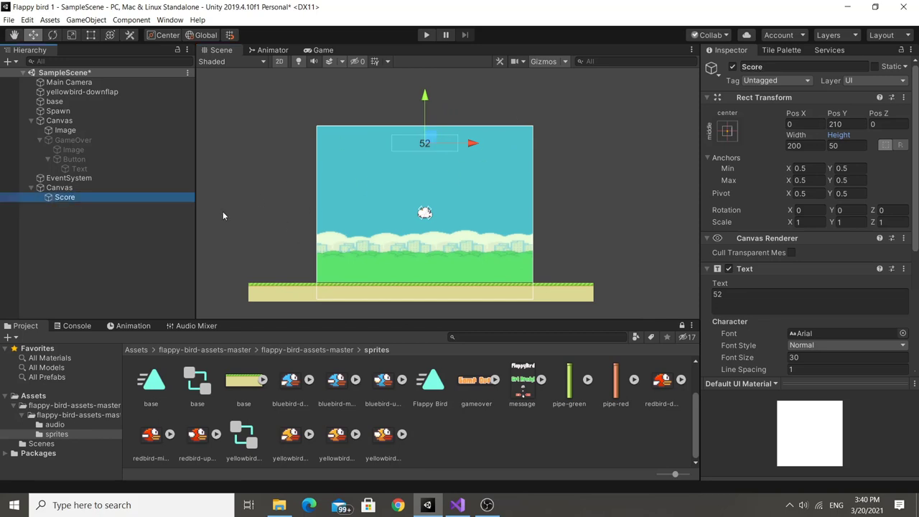
click(313, 49)
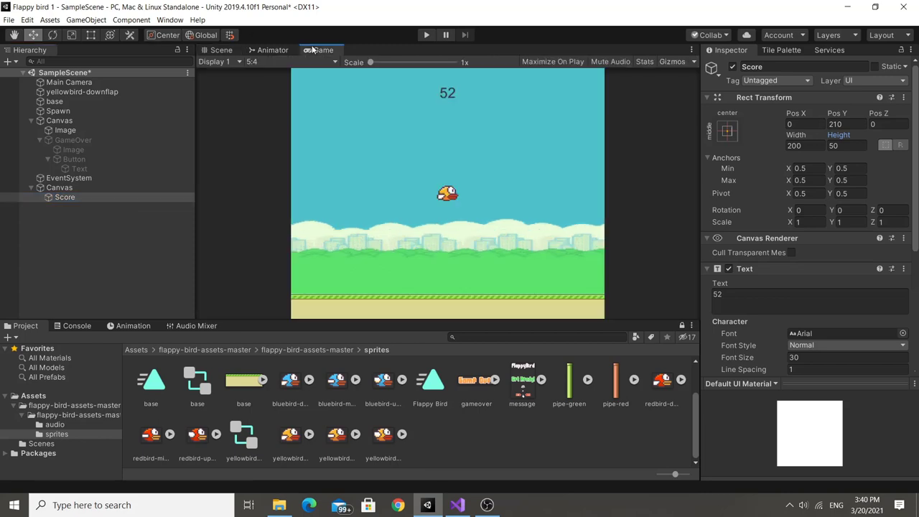
click(228, 50)
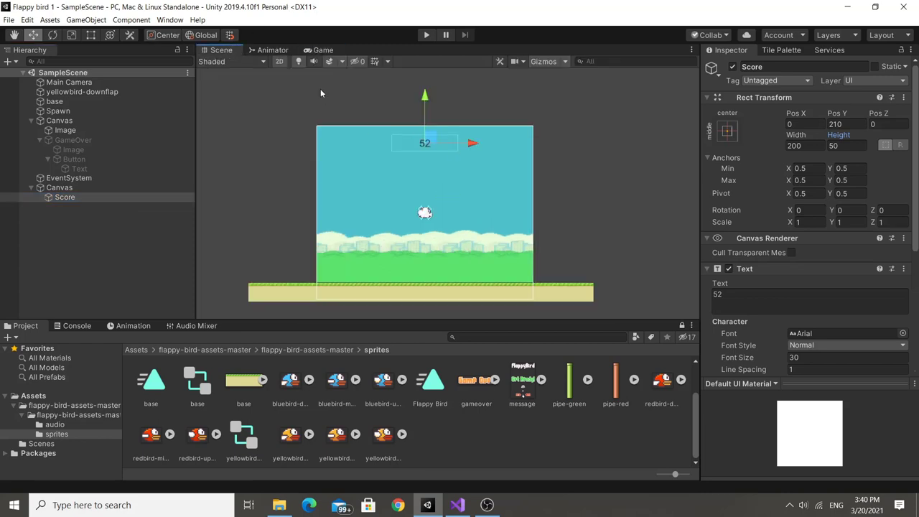
- Change the Score text colour to white and preview it in the Game view
scroll(763, 236, down, 5)
click(791, 257)
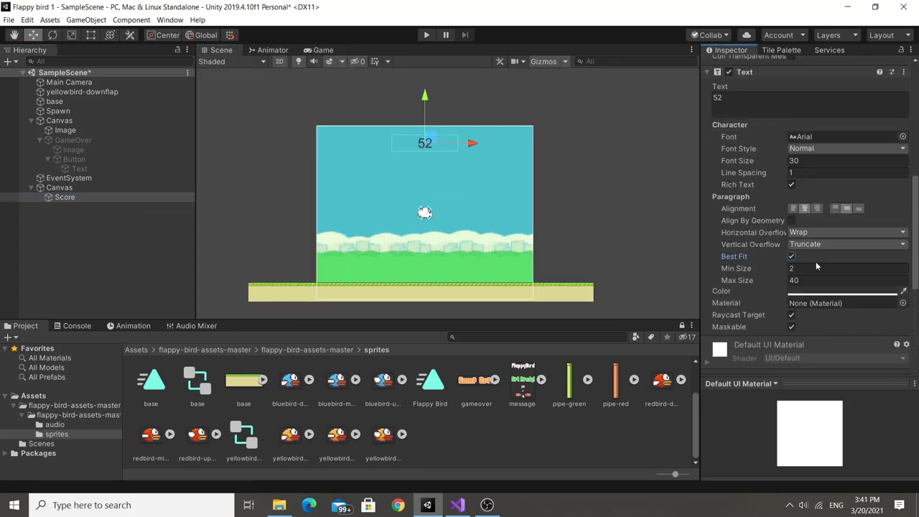
click(791, 256)
click(826, 268)
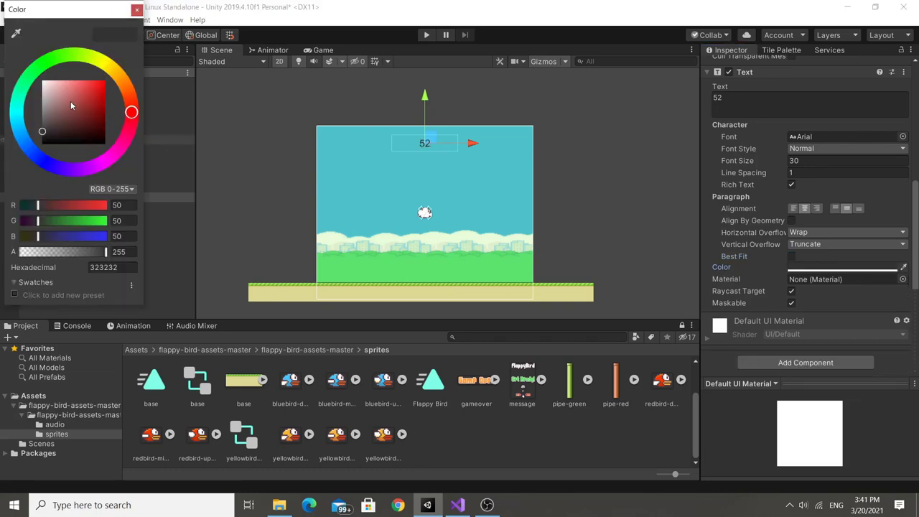
mouse_move(70, 103)
mouse_down()
mouse_move(30, 77)
mouse_move(42, 80)
mouse_up()
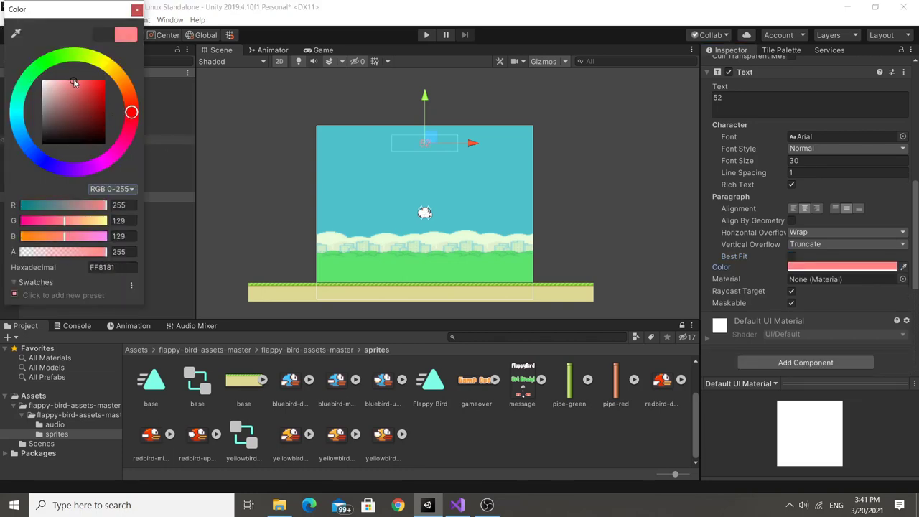
click(136, 9)
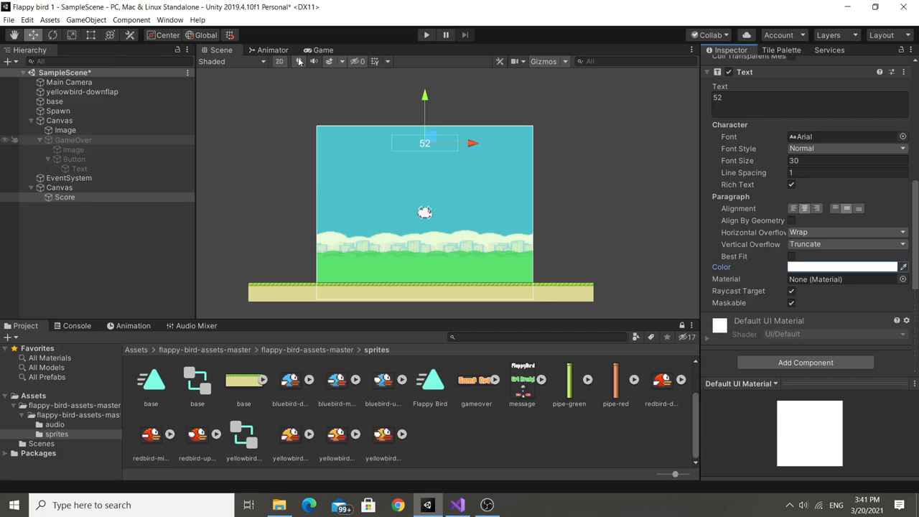
click(318, 49)
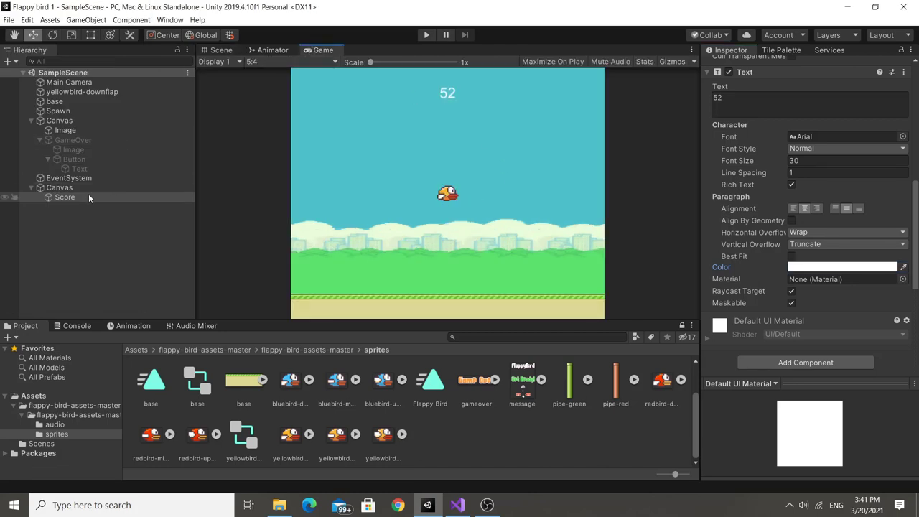
- Set Score to font size 50 in a 300 x 100 box and save the scene
click(797, 162)
text(50)
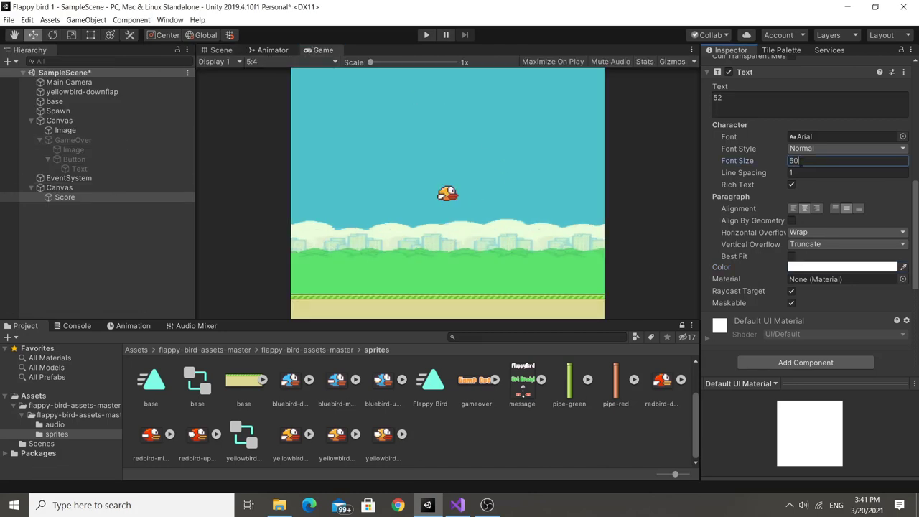
scroll(810, 146, up, 5)
click(809, 147)
click(838, 145)
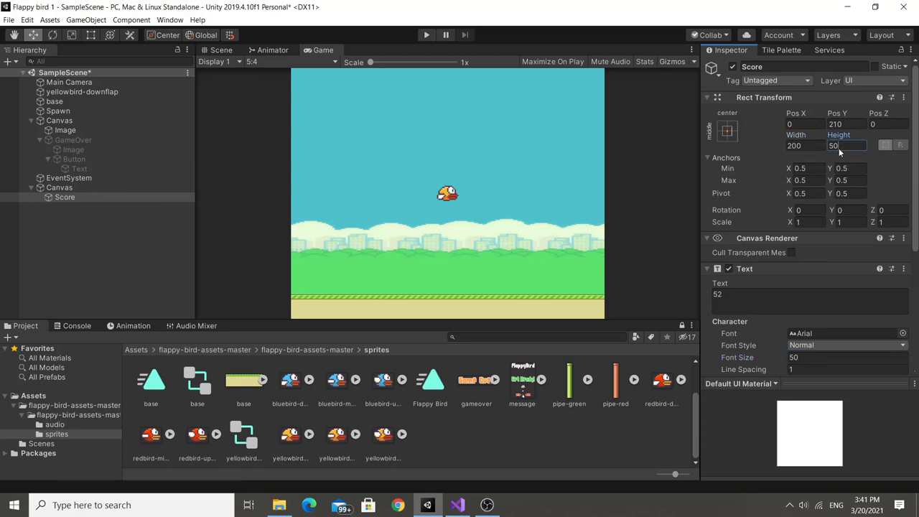
text(100)
click(797, 145)
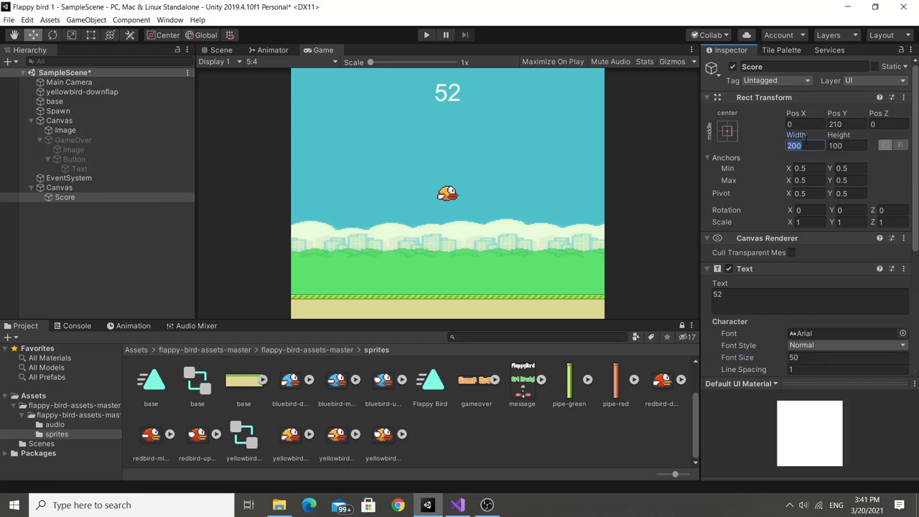
text(300)
key(ctrl+s)
click(220, 50)
click(140, 214)
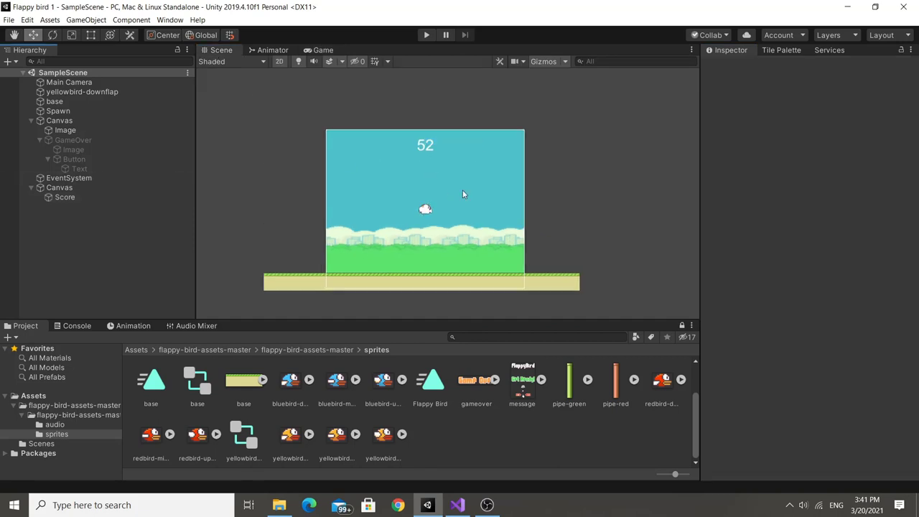
- Open the OBJ1 pipe prefab from Assets and add an empty child GameObject
click(33, 395)
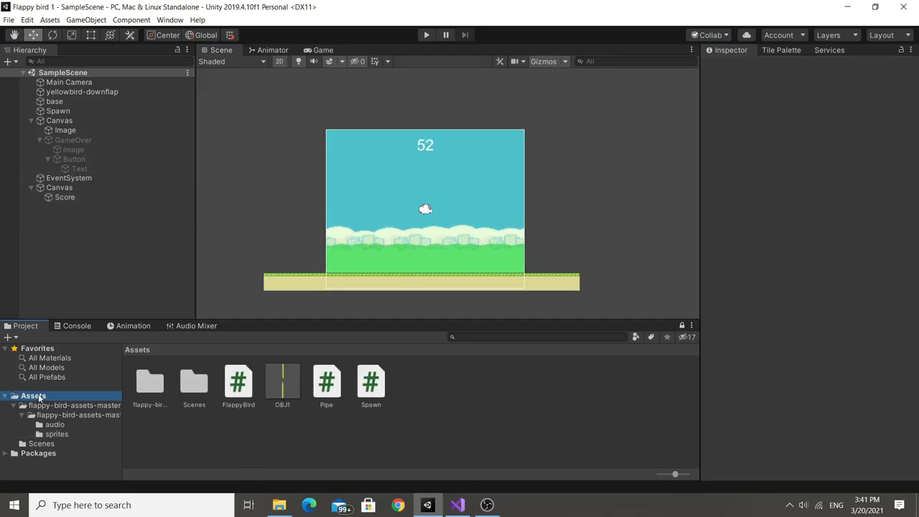
double_click(280, 384)
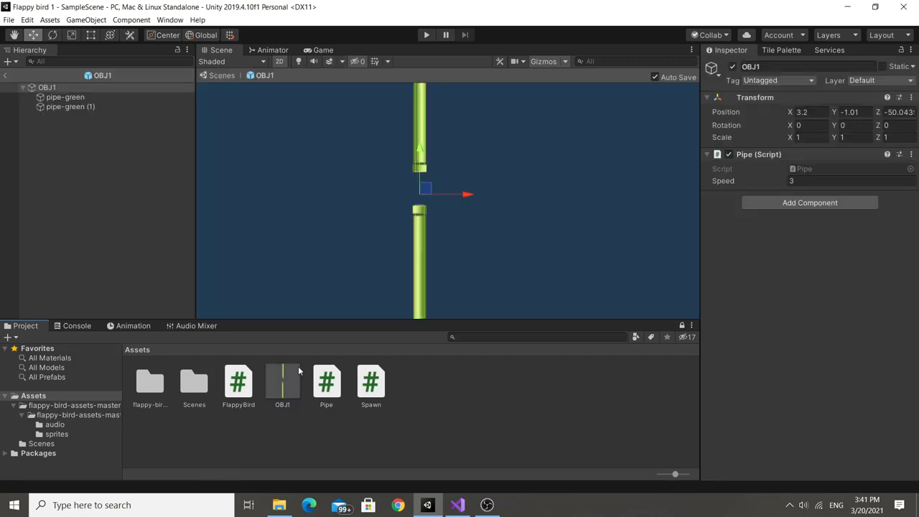
right_click(50, 86)
click(115, 185)
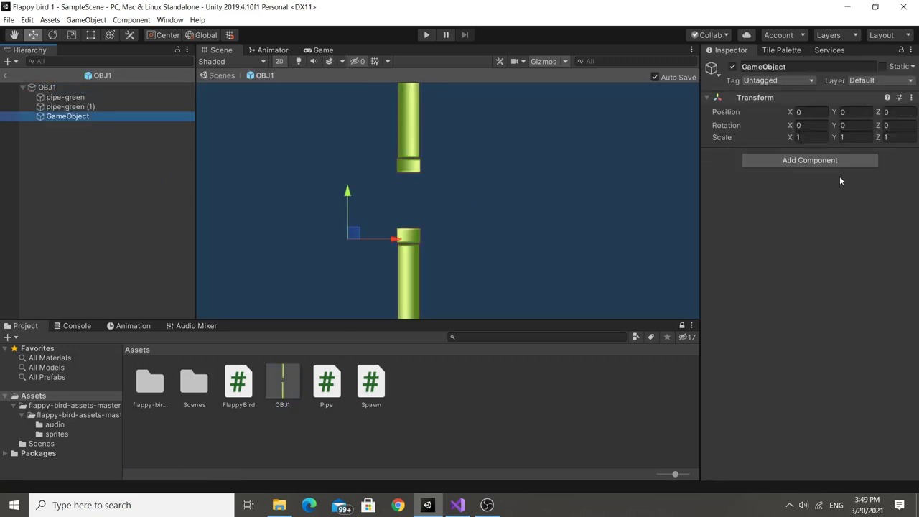
- Add a Box Collider 2D, move it between the pipes, and stretch it to fill the gap
click(809, 159)
text(box)
click(805, 214)
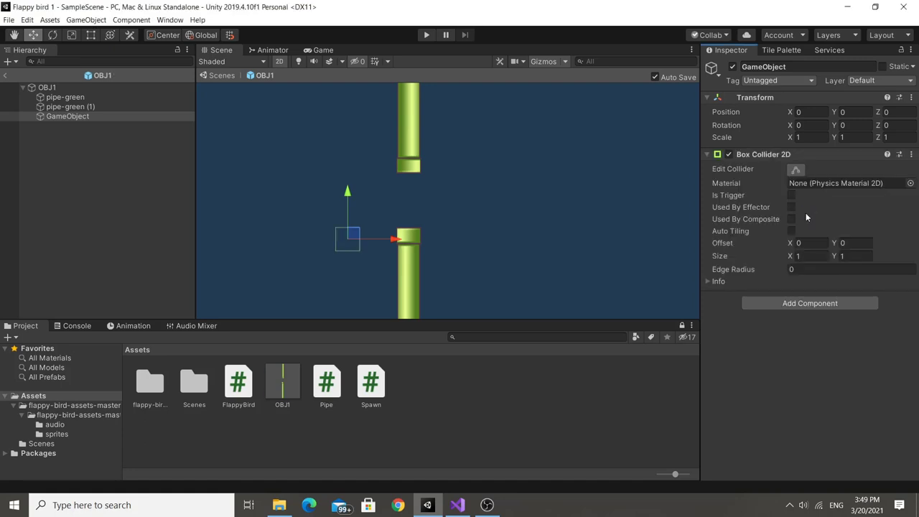
drag(354, 234, 414, 195)
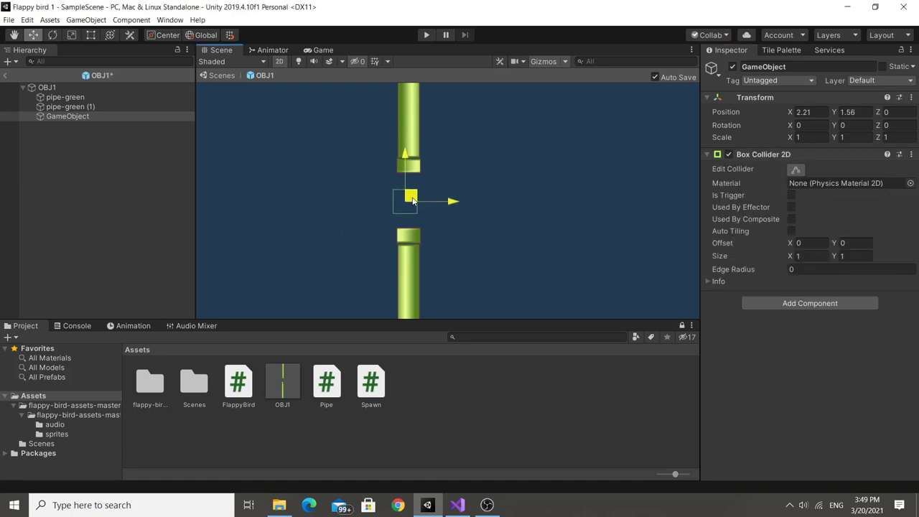
click(795, 169)
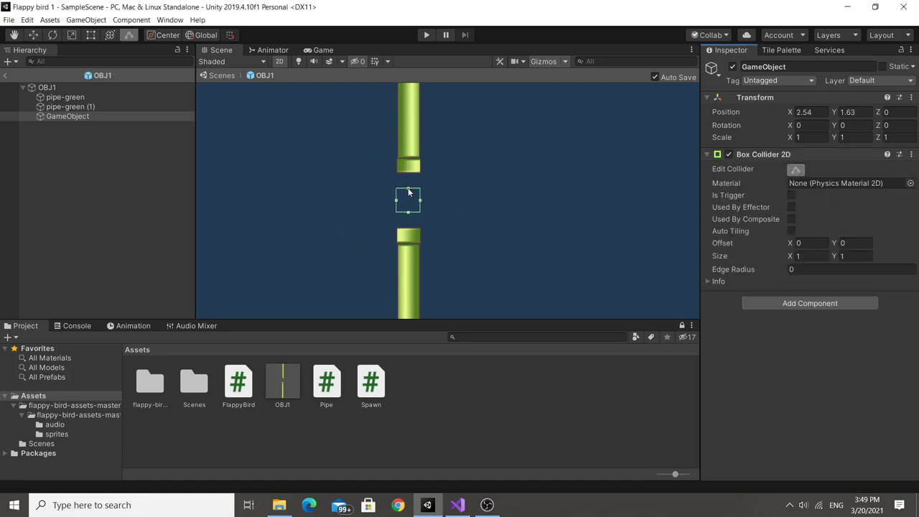
drag(408, 190, 408, 177)
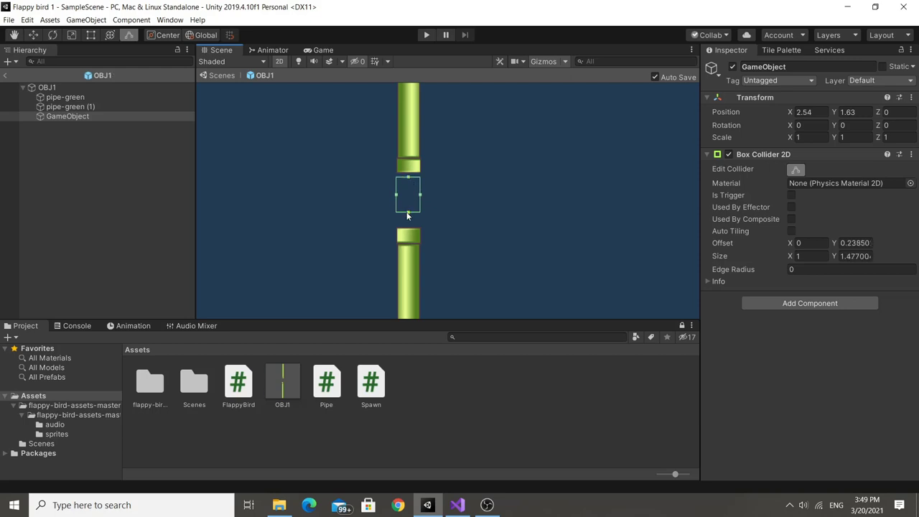
drag(407, 213, 408, 222)
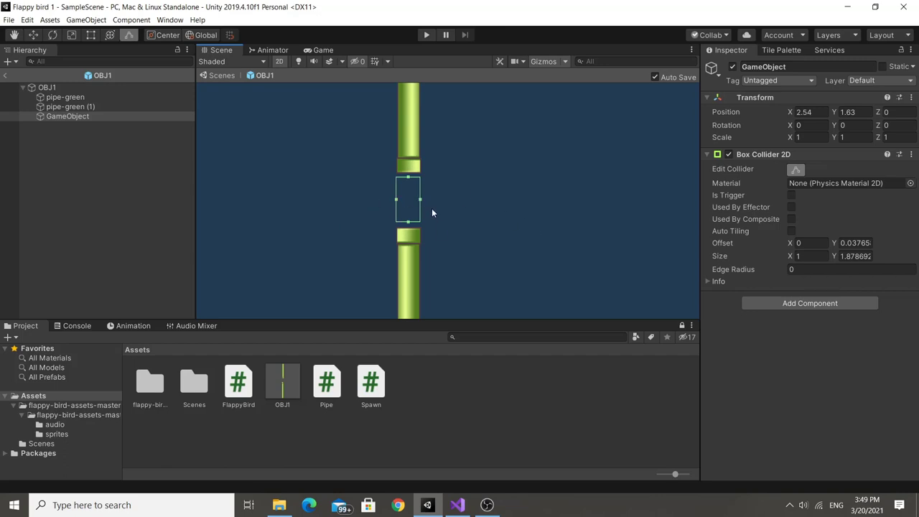
- Make the gap's Box Collider 2D a trigger and attach a new script named ScoreAdd
click(791, 193)
click(815, 303)
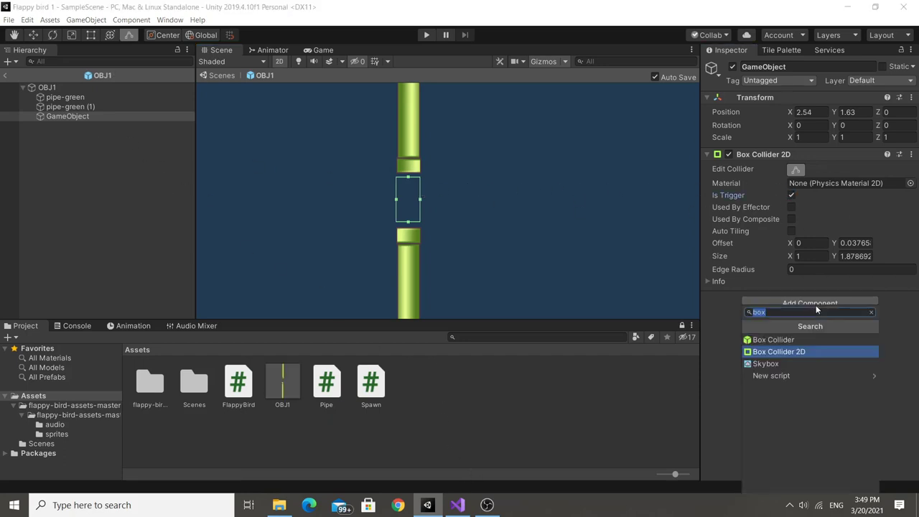
click(815, 377)
text(S)
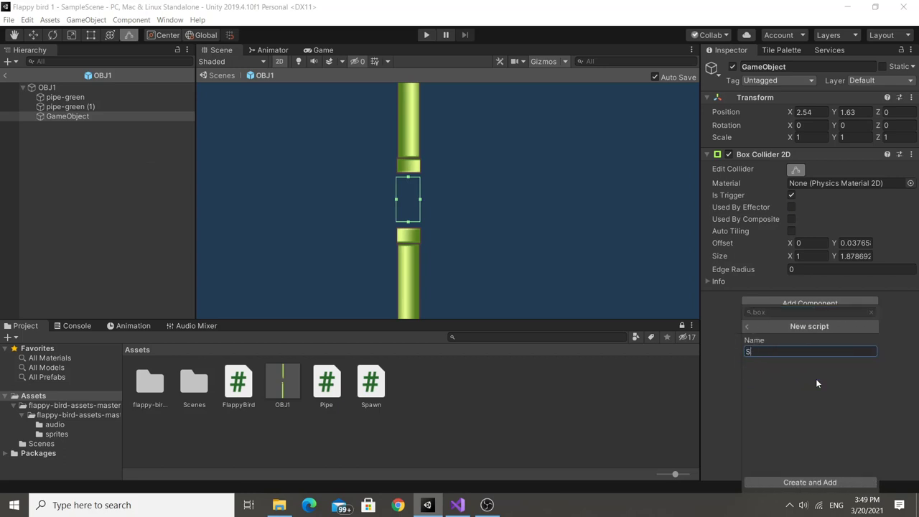
text(coreADd)
key(BackSpace)
key(BackSpace)
text(dd)
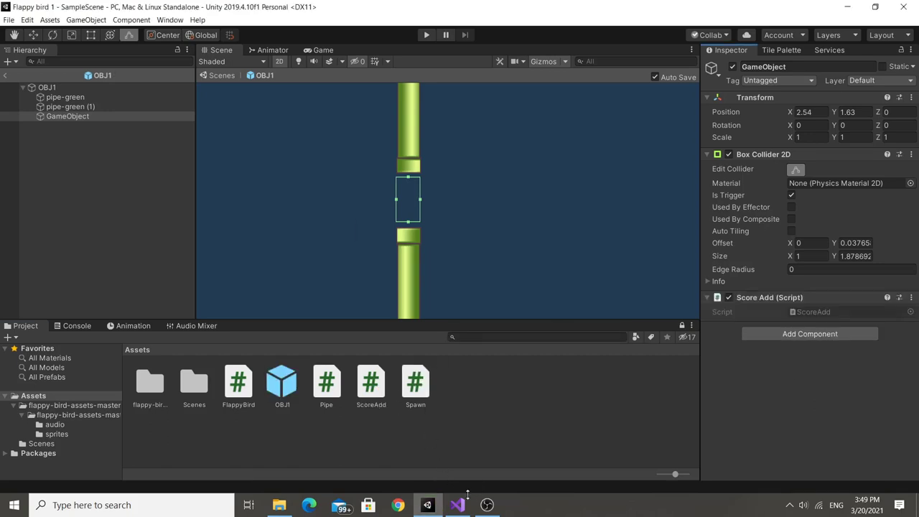
- Open ScoreAdd.cs and replace Start and Update with an empty OnTriggerEnter2D(Collider2D collision) handler
click(359, 387)
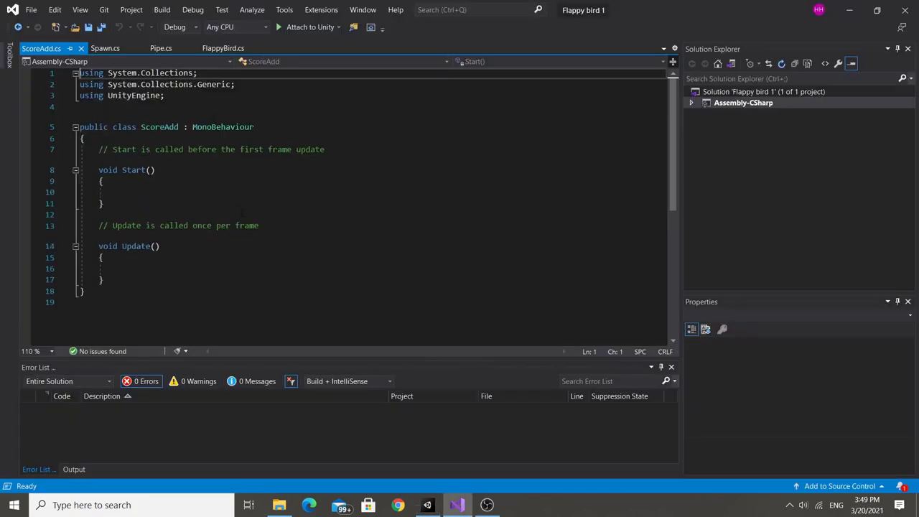
drag(115, 274, 98, 149)
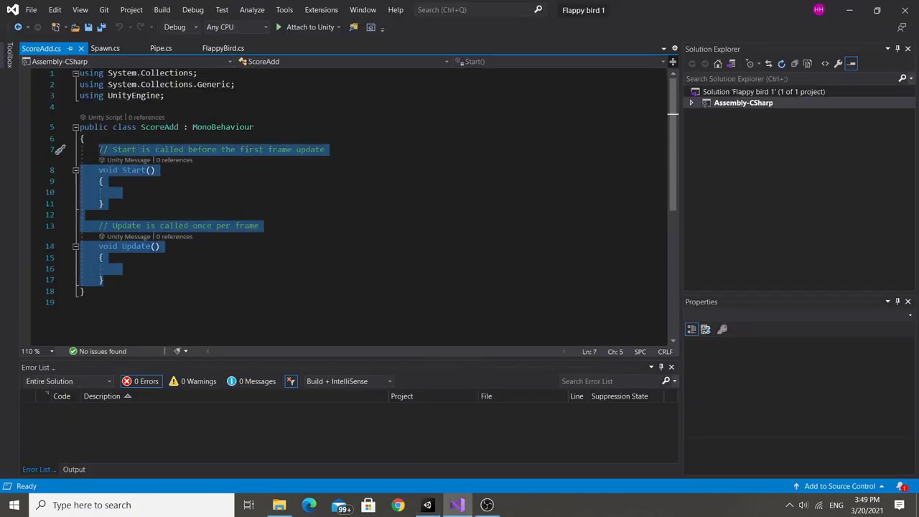
text(void on)
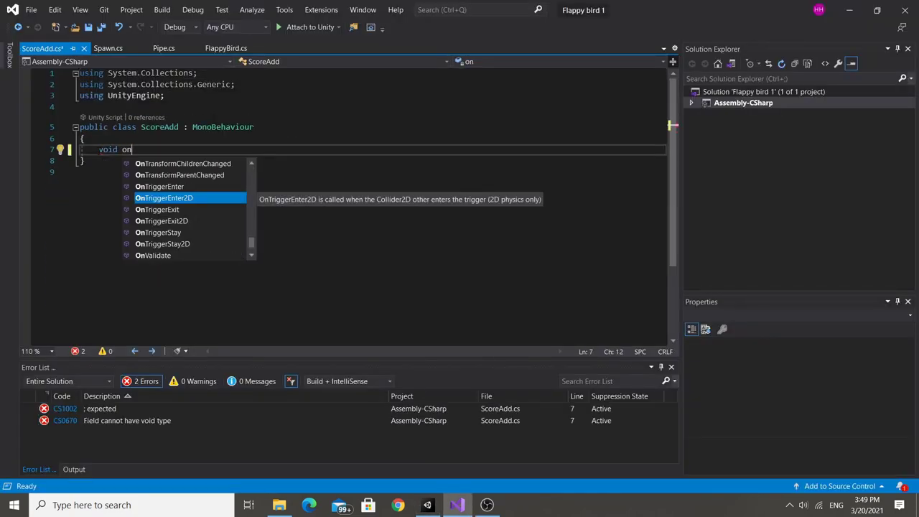
key(Return)
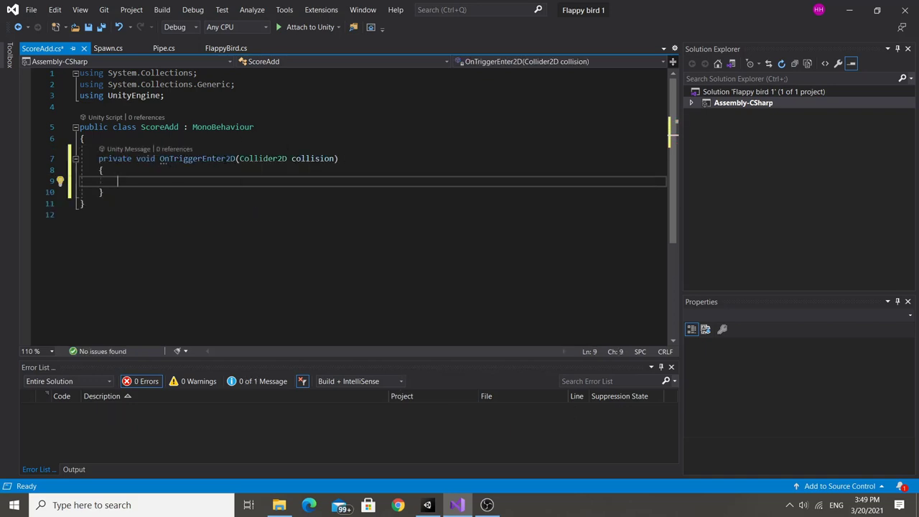
- Check the gap object's components in Unity and review the new OnTriggerEnter2D method
key(alt+Tab)
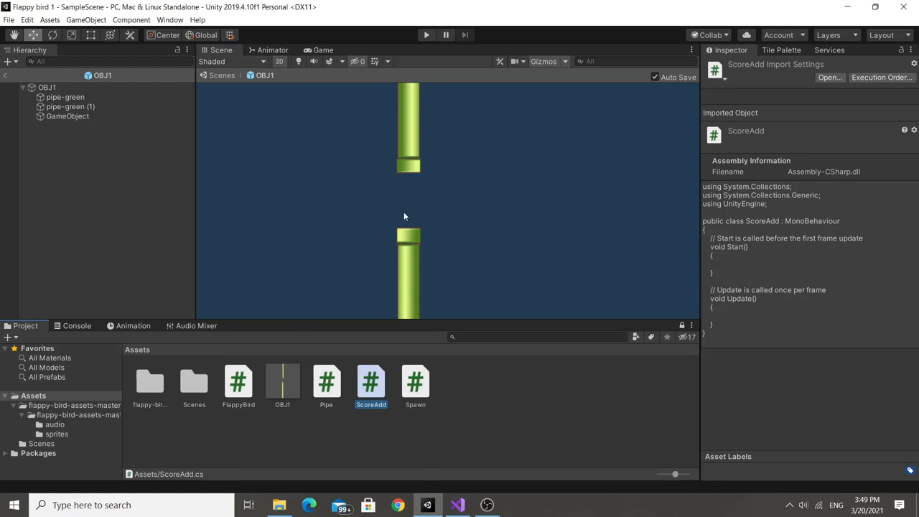
click(67, 116)
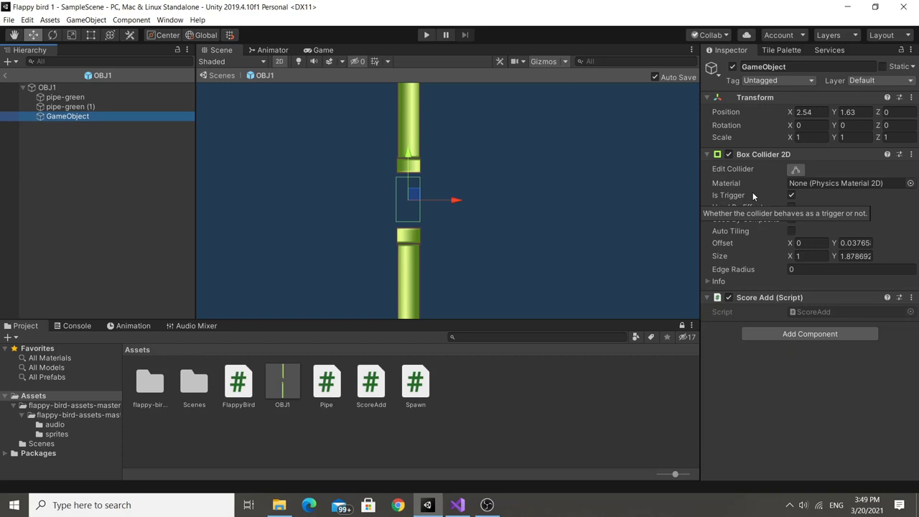
key(alt+Tab)
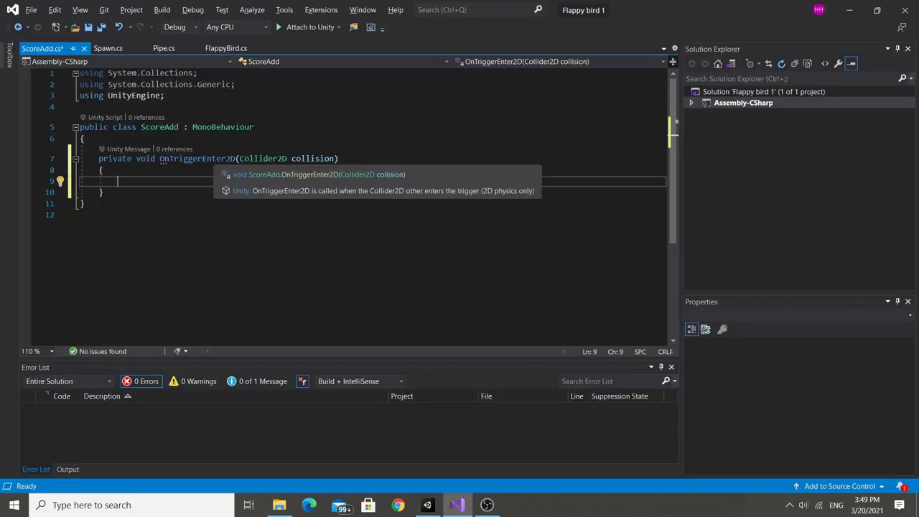
double_click(221, 160)
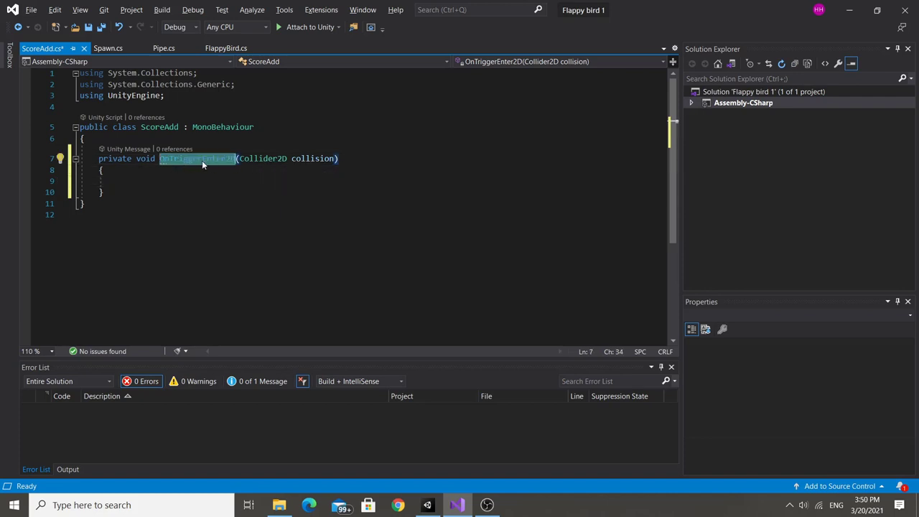
click(163, 184)
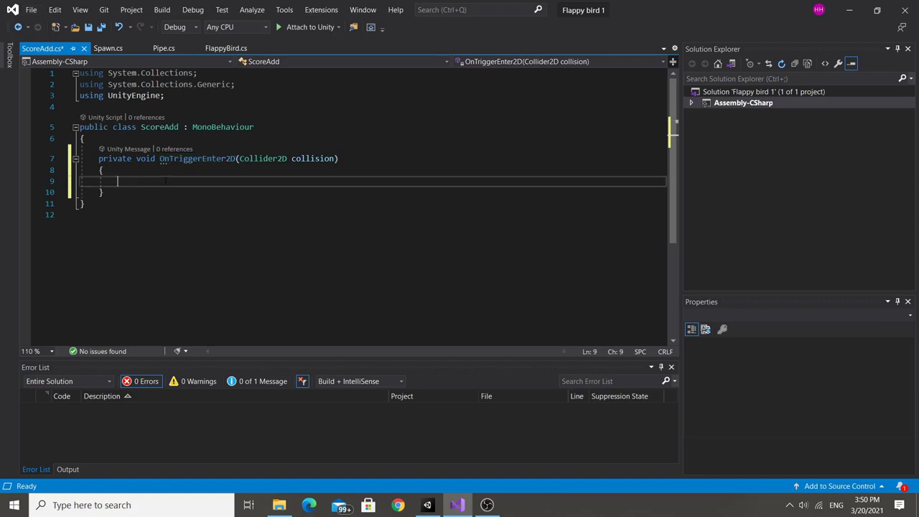
key(alt+Tab)
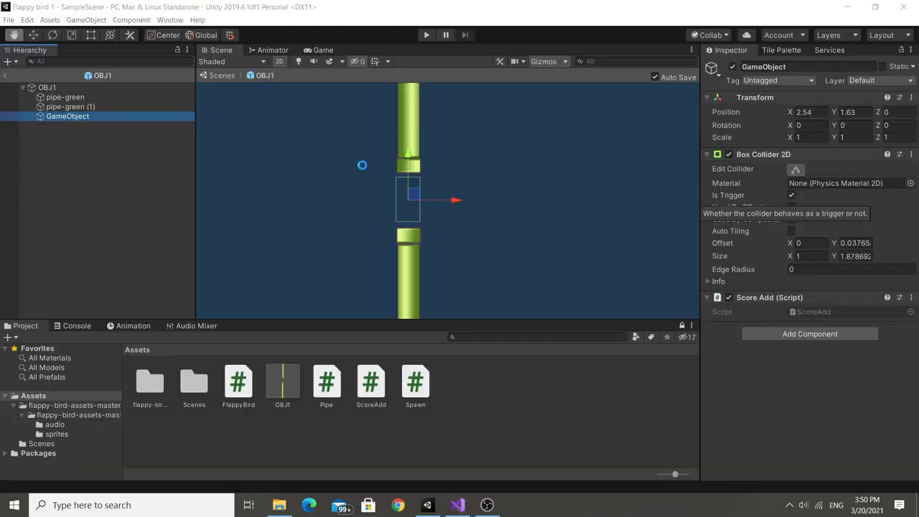
key(alt+Tab)
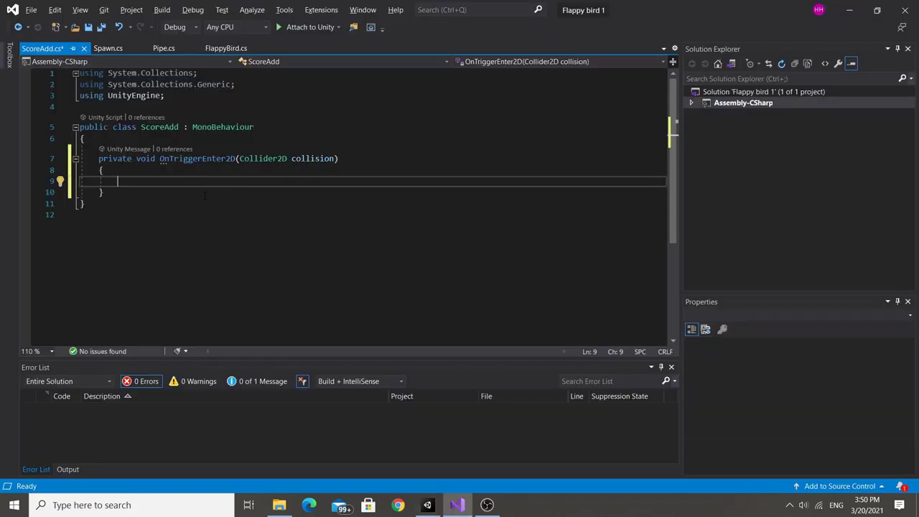
key(alt+Tab)
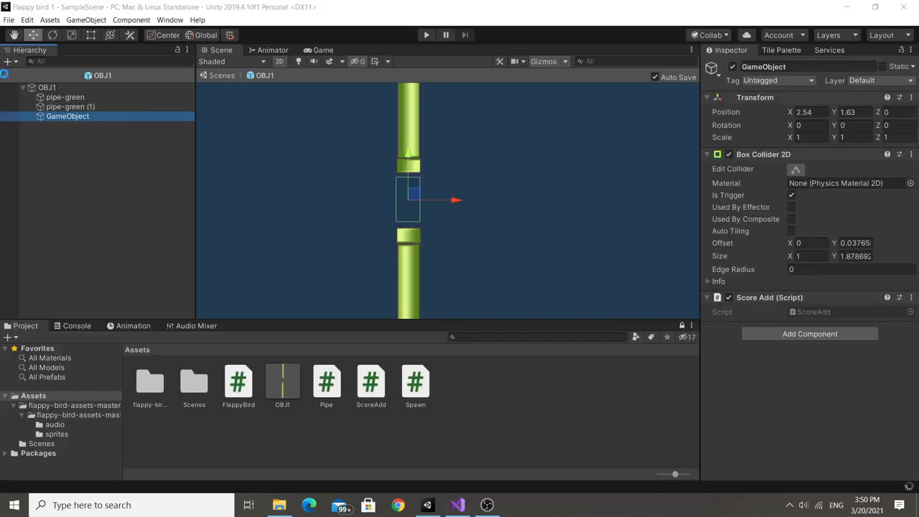
- Exit the OBJ1 prefab, select the Score text object, and add a new script named Score
click(5, 74)
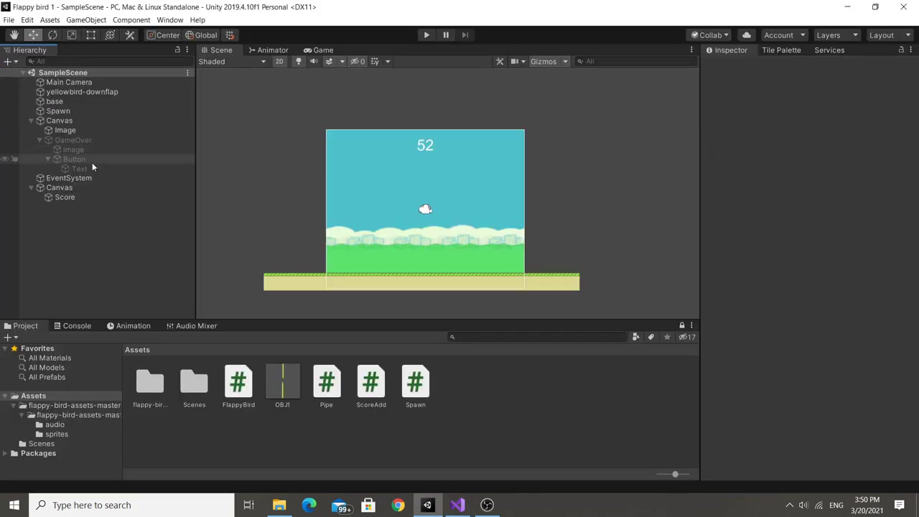
click(75, 197)
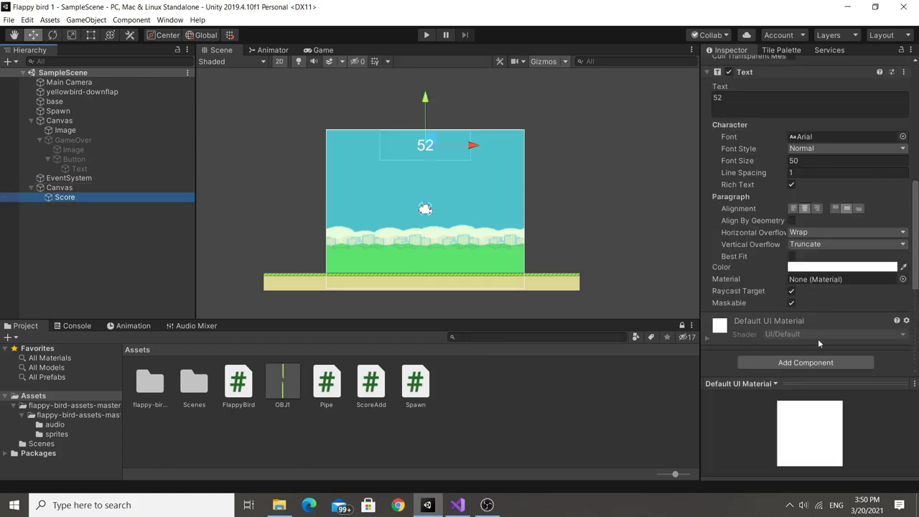
click(820, 362)
text(box)
click(811, 375)
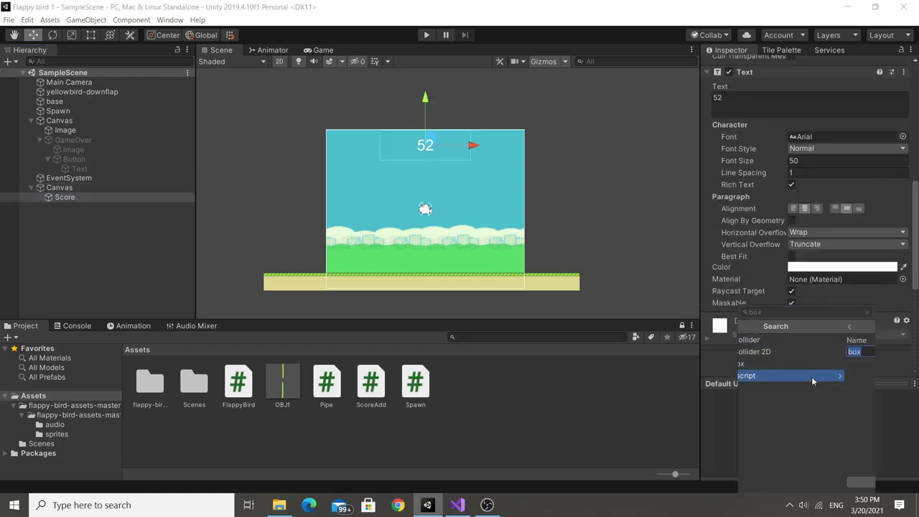
text(Scor)
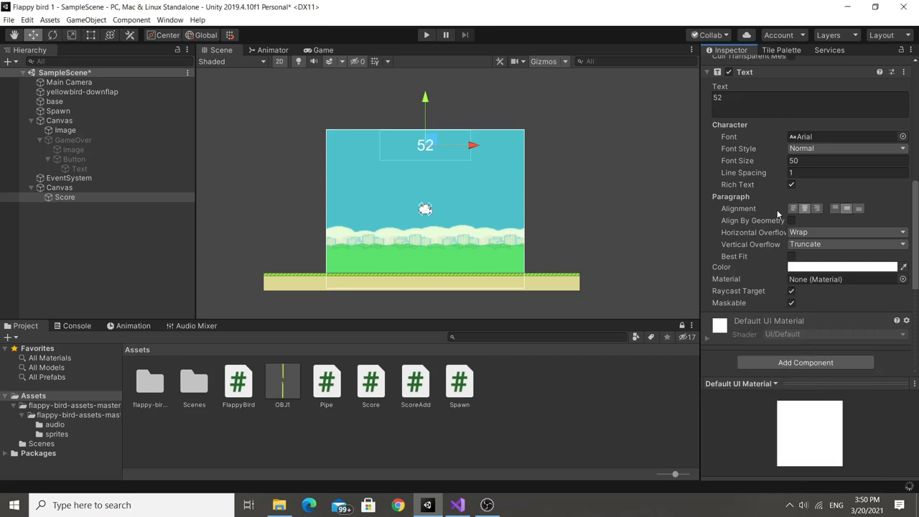
scroll(777, 213, up, 5)
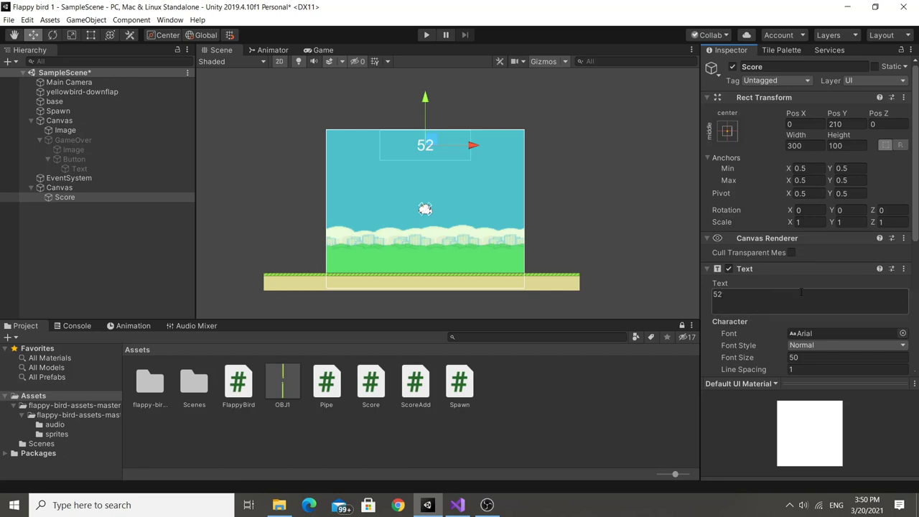
scroll(792, 301, down, 5)
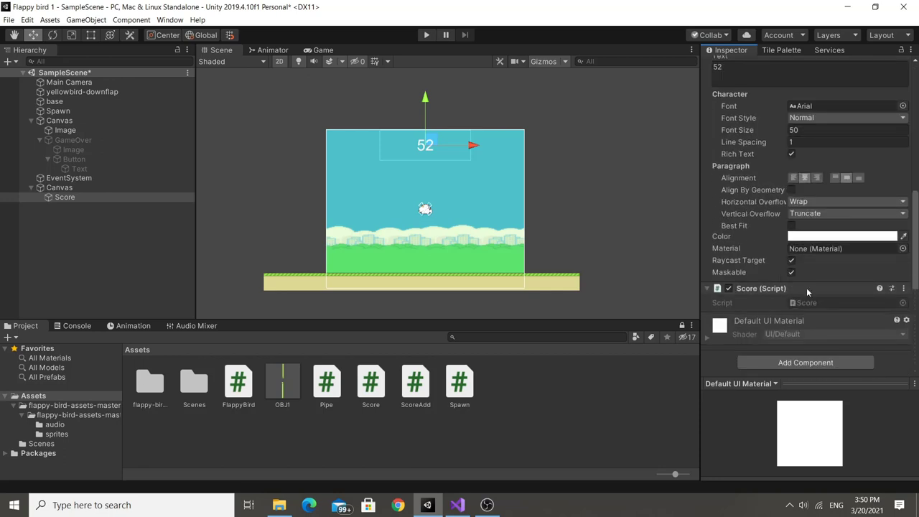
- Open Score.cs, replace the default Start and Update with 'public int score;', and save
click(819, 304)
double_click(819, 304)
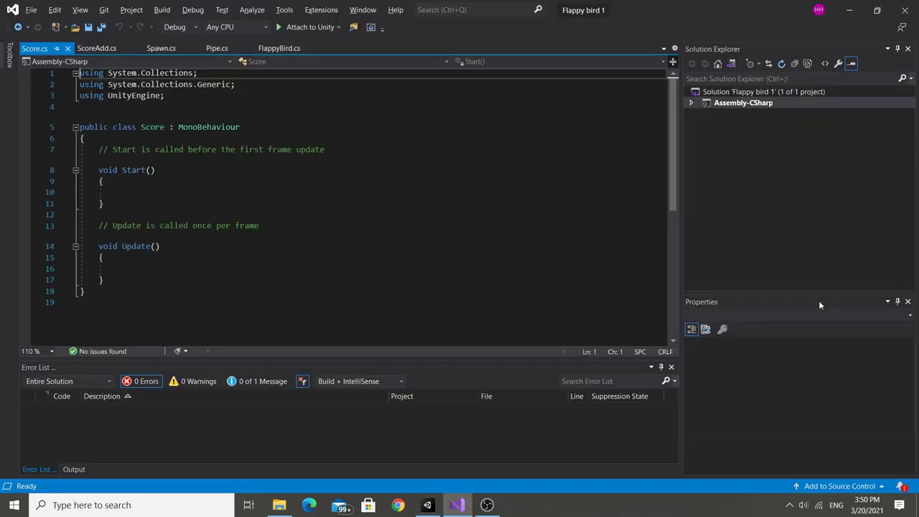
drag(115, 280, 98, 149)
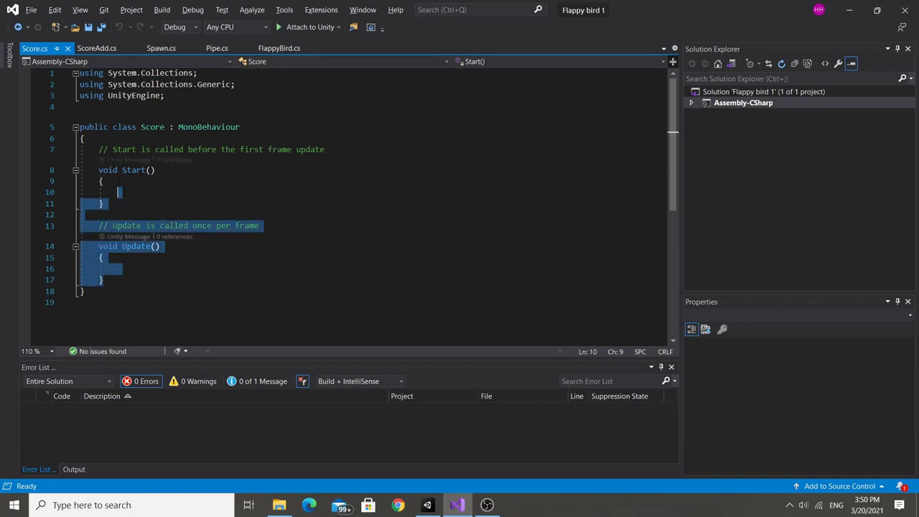
text(public )
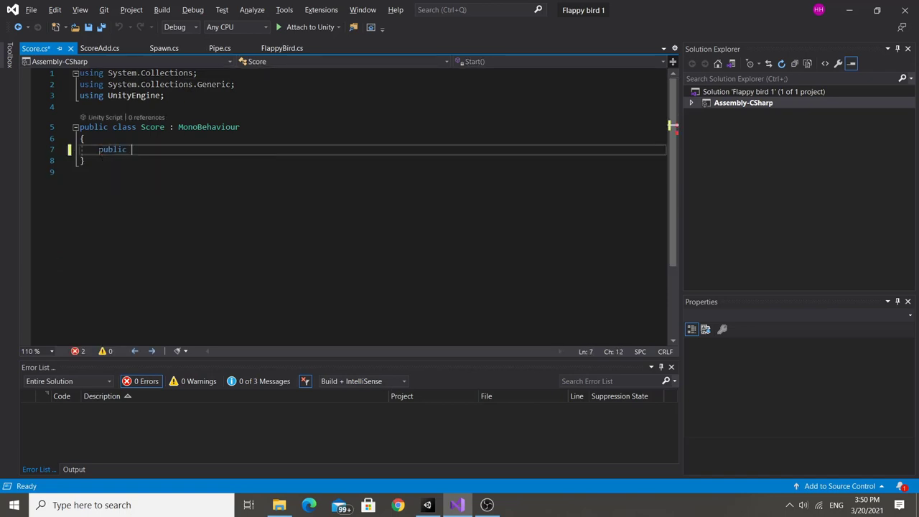
text(int score;)
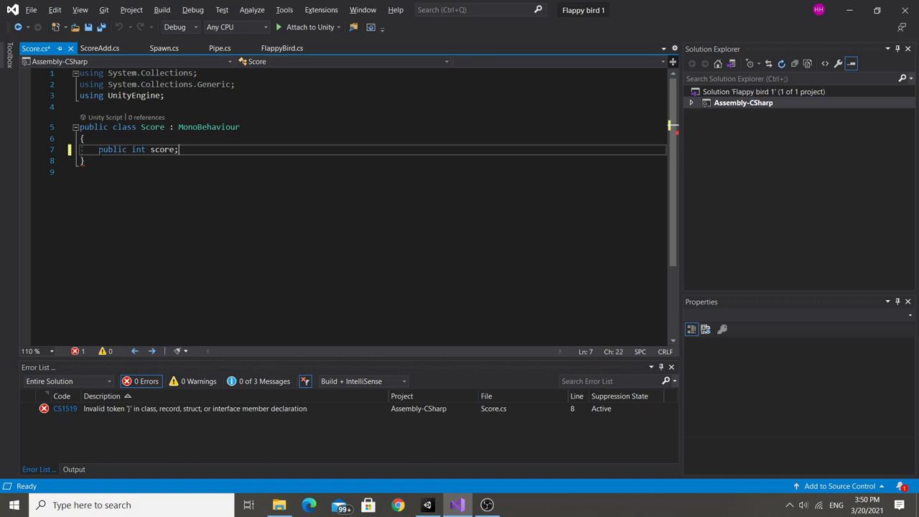
key(ctrl+s)
- Add the 'using UnityEngine.UI;' import at the top of Score.cs and save
key(Return)
key(Return)
text(pub)
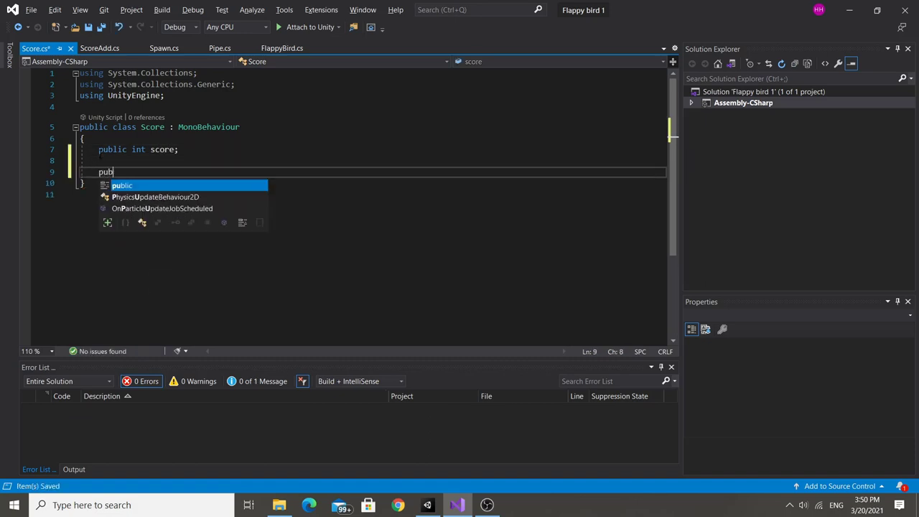
text(lic text)
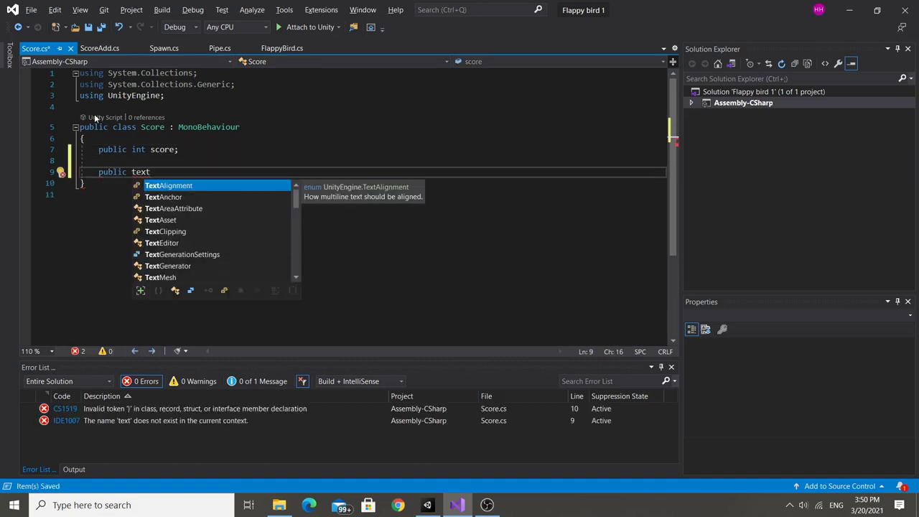
click(189, 99)
key(Return)
text(using)
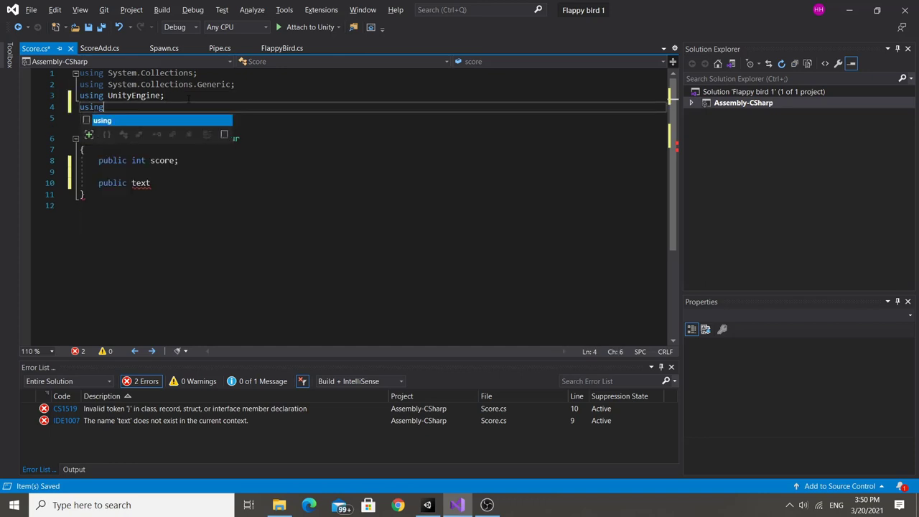
text( u)
key(Down)
key(Down)
key(Down)
key(Tab)
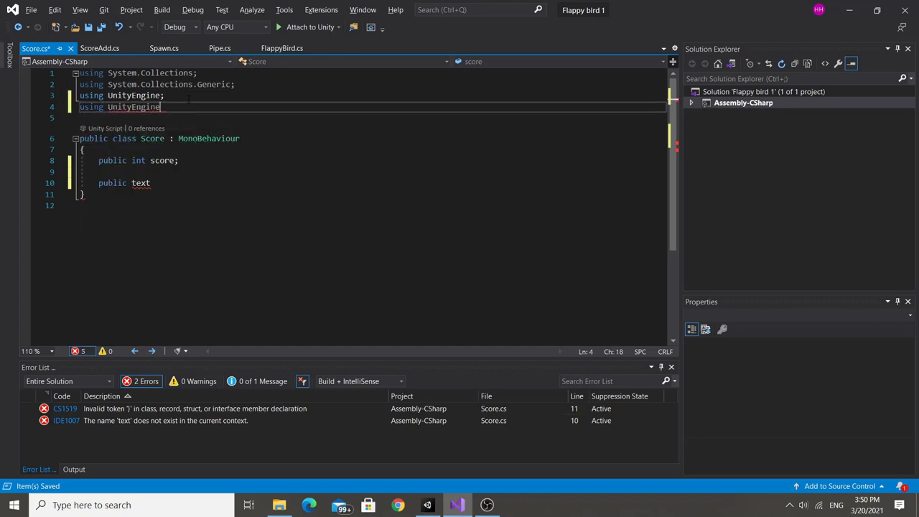
text(.ui;)
key(ctrl+s)
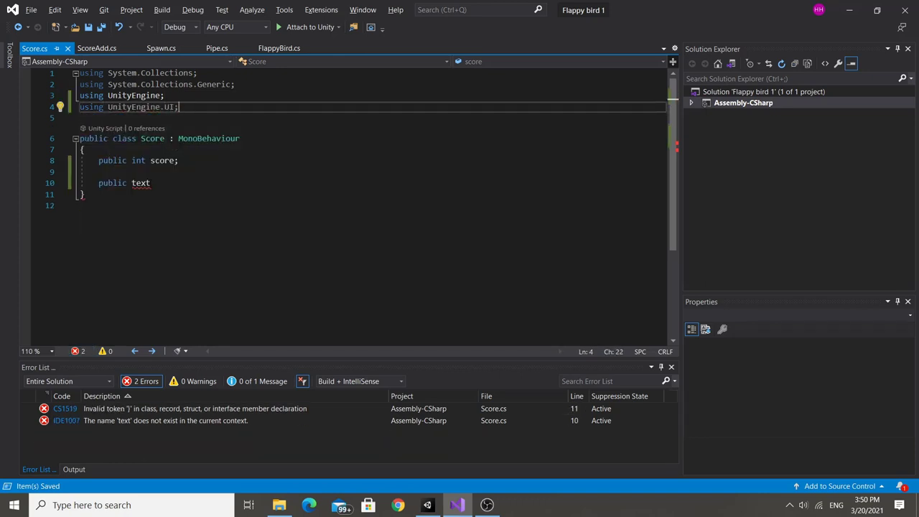
- Declare the field 'public Text text;' below the score field
click(172, 184)
key(BackSpace)
text(t)
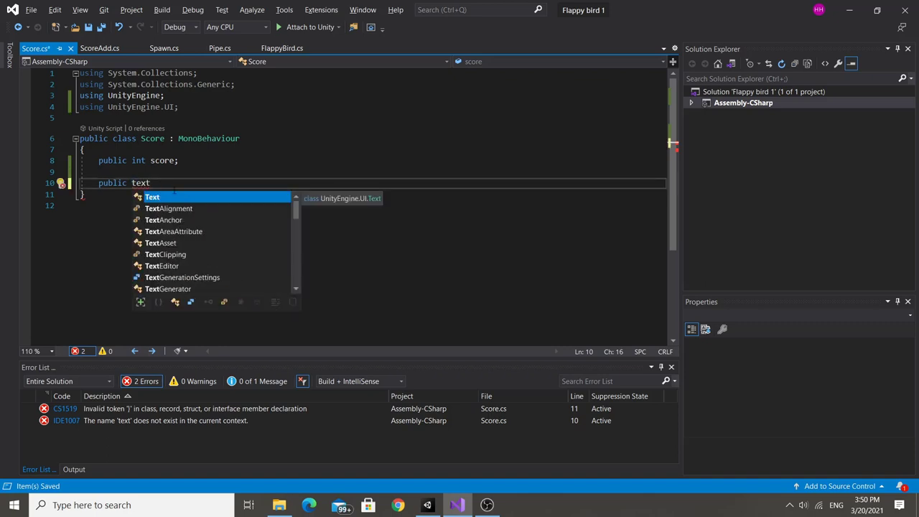
key(Tab)
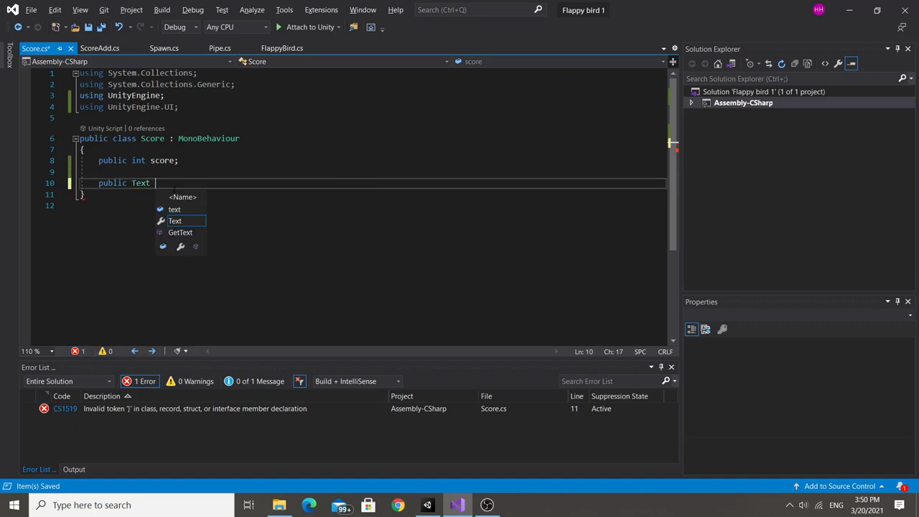
text(text;)
- Add a public void addScore() method containing 'score++;' and save
key(Return)
key(Return)
text(voi)
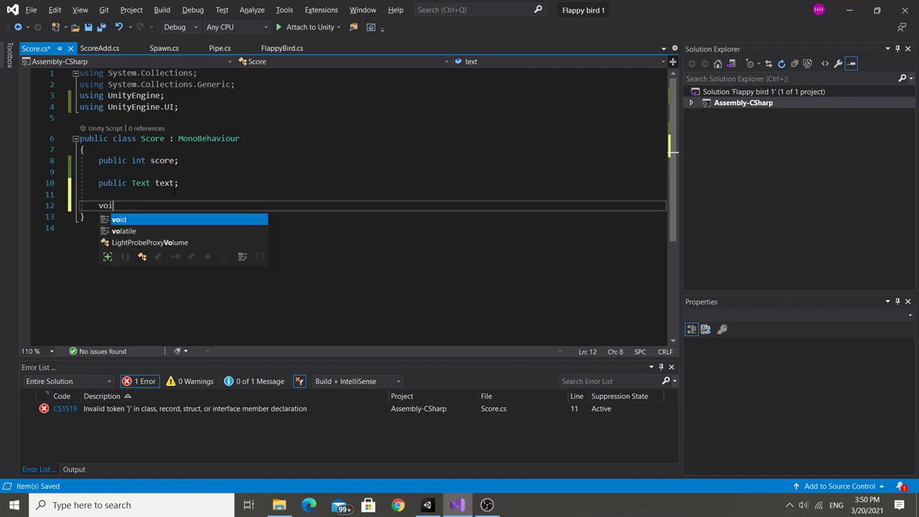
key(BackSpace)
key(BackSpace)
key(BackSpace)
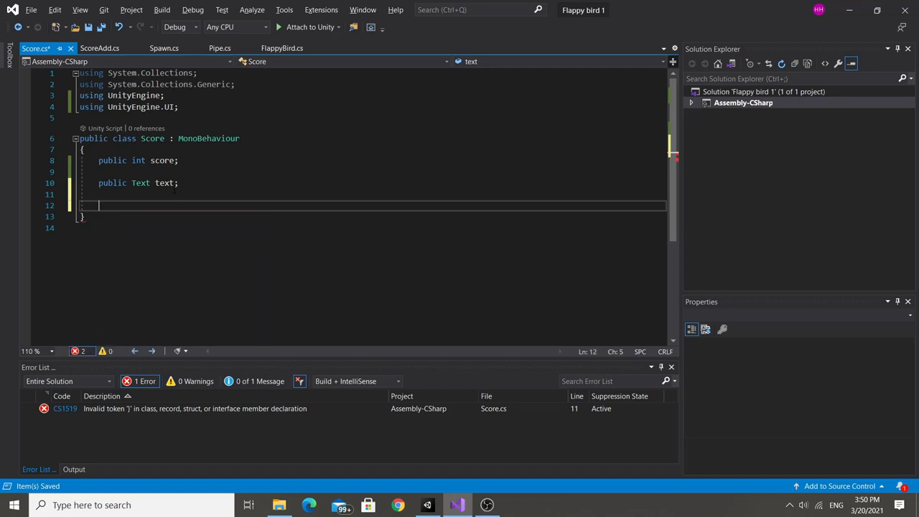
text(public void )
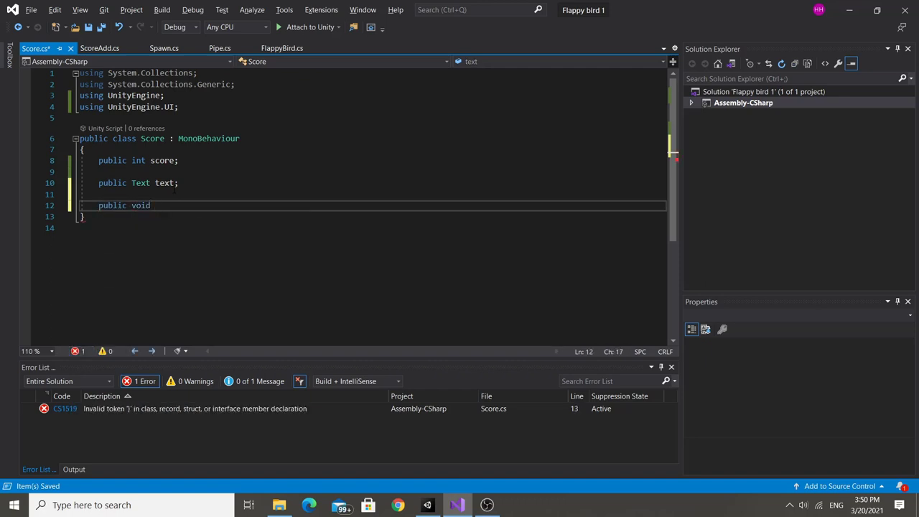
text(addScore)
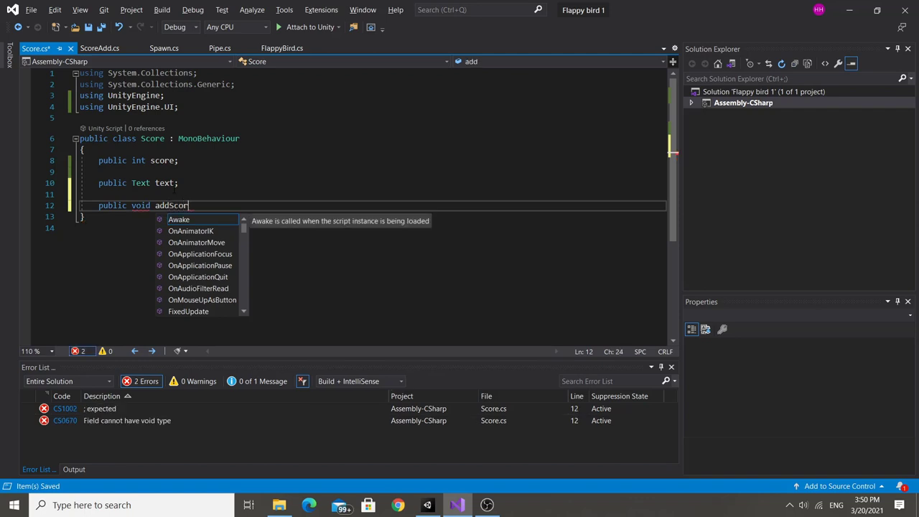
text(()
key(Right)
key(Return)
text({)
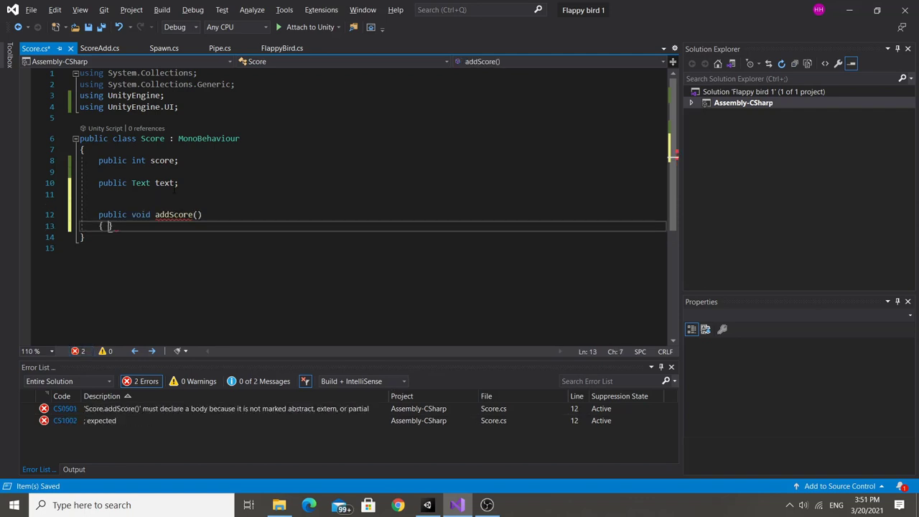
key(Return)
text(sco)
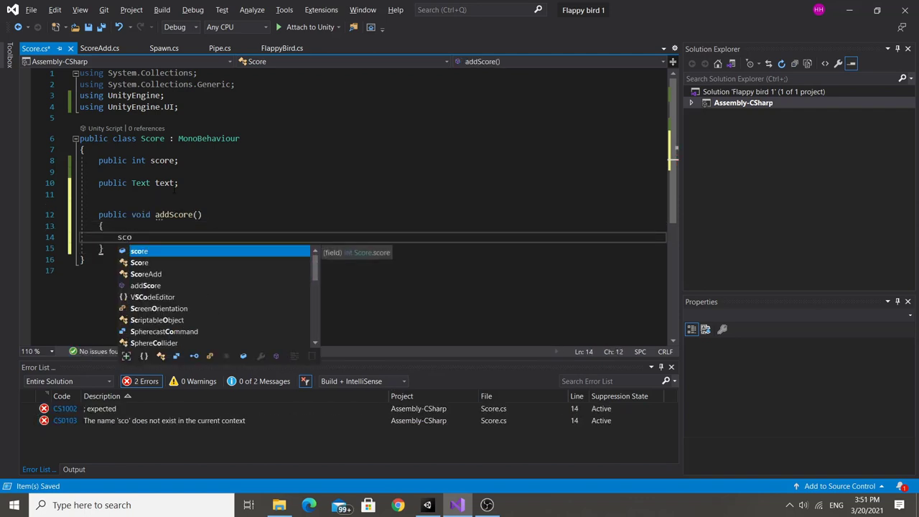
text(re++;)
key(ctrl+s)
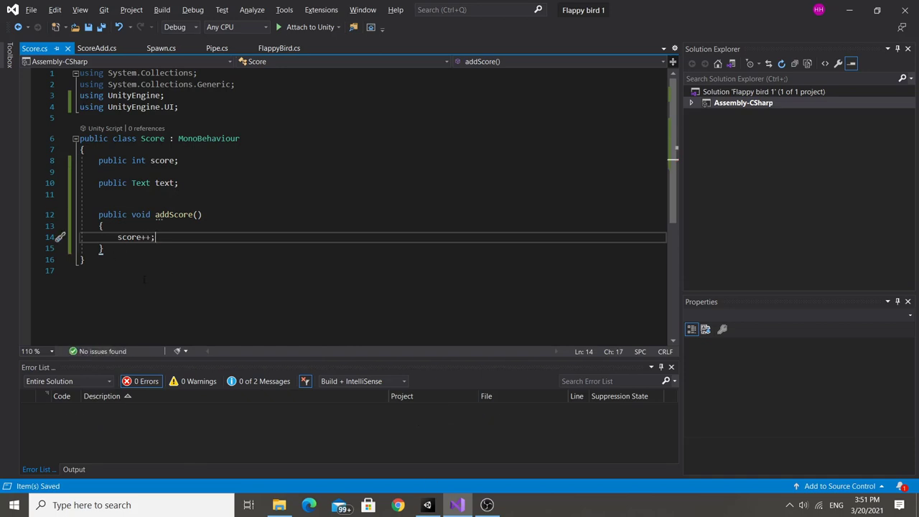
- Write 'text.text = score.ToString' as the next line of addScore
key(Return)
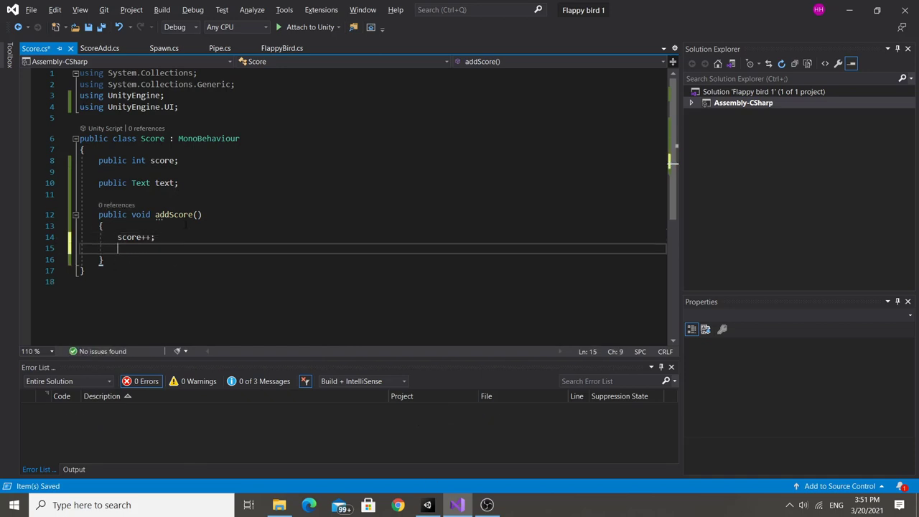
text(text.)
key(Tab)
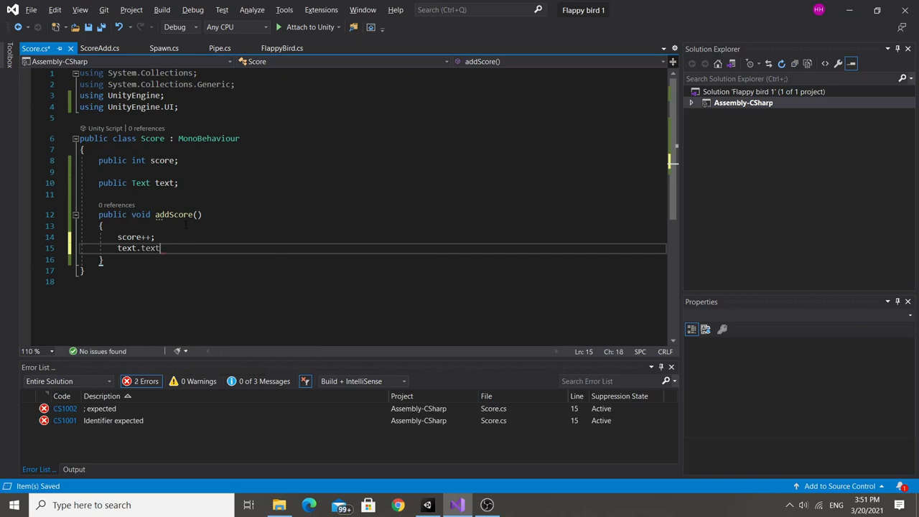
text( = )
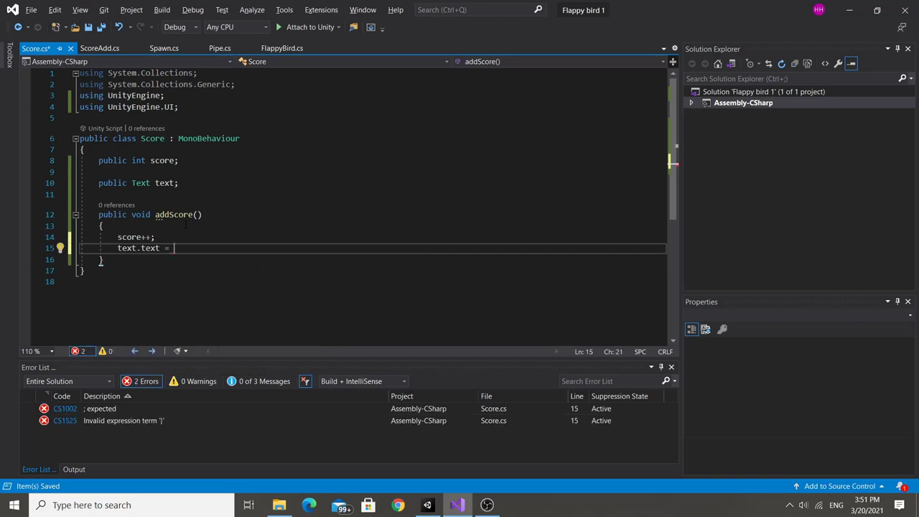
text(score.to)
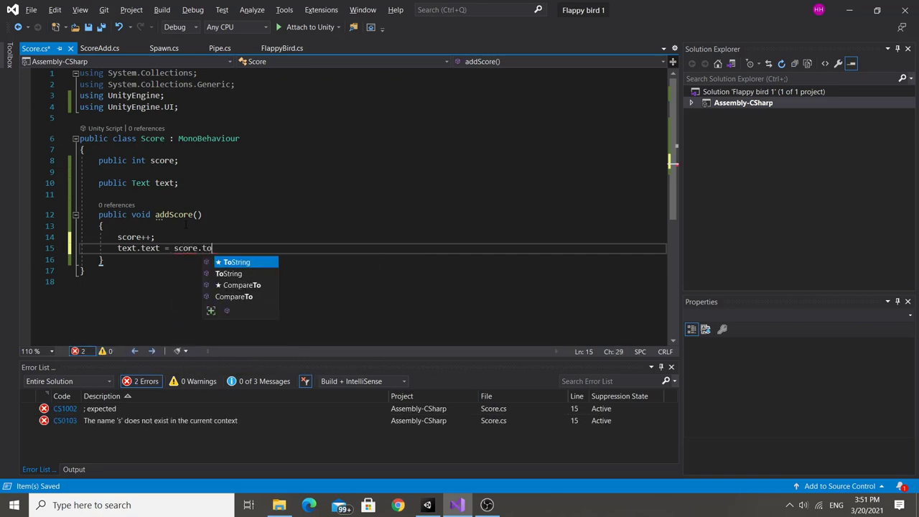
key(Tab)
- Finish the ToString() call, then set the Score label's text to 0 and save the scene
text(();)
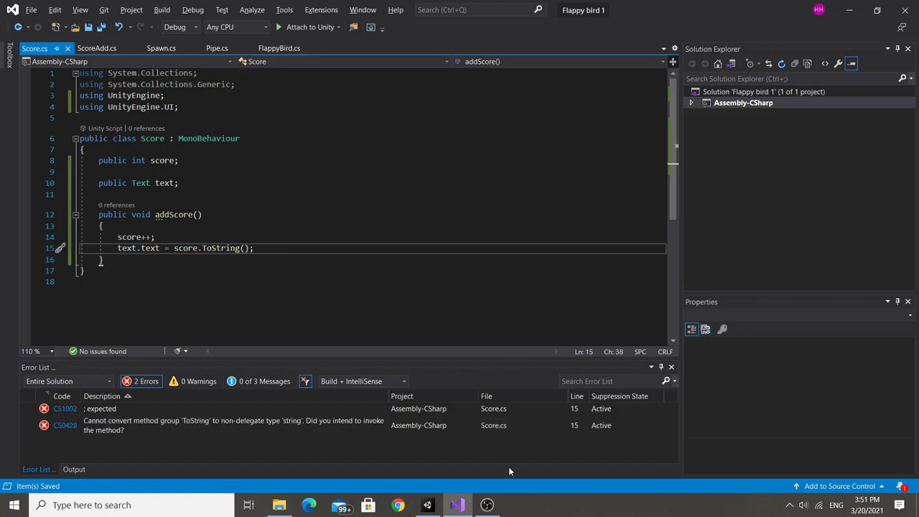
click(427, 504)
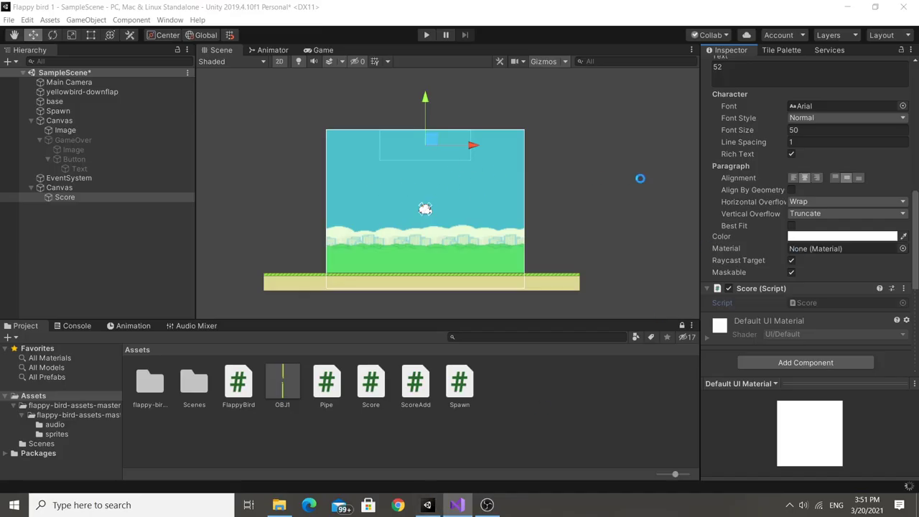
double_click(729, 80)
text(0)
key(ctrl+s)
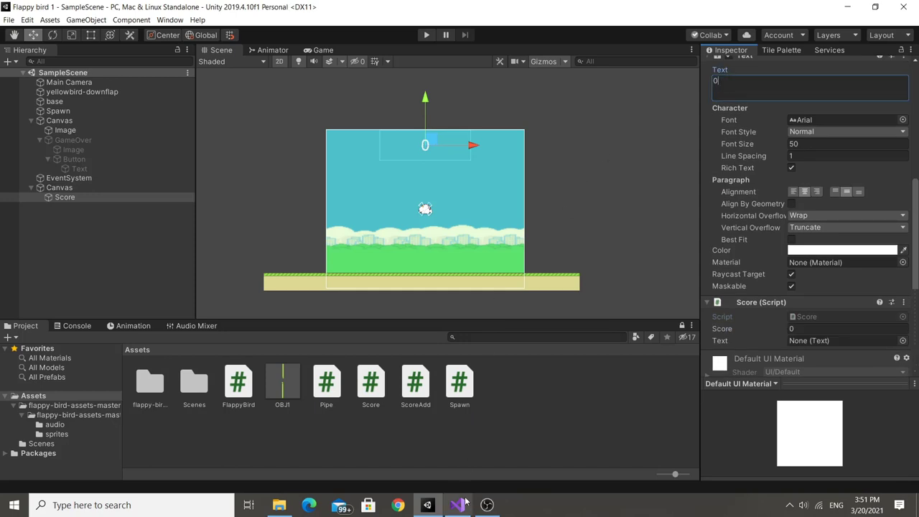
- Open the OBJ1 prefab, select its trigger GameObject, and open ScoreAdd in Visual Studio
click(295, 382)
double_click(294, 379)
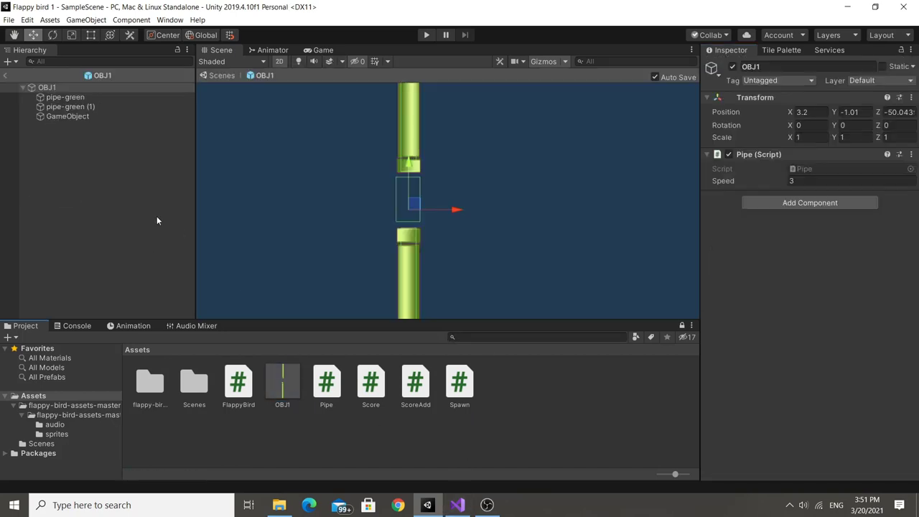
click(72, 116)
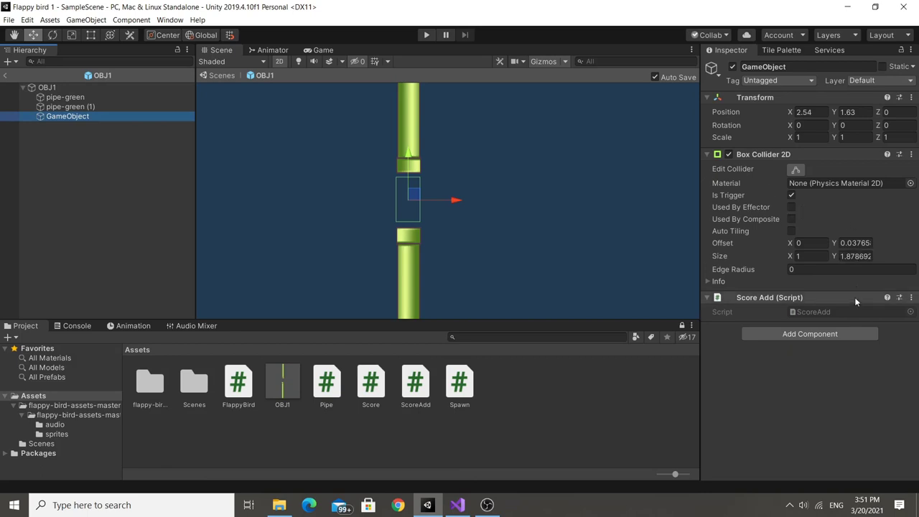
click(848, 312)
double_click(848, 312)
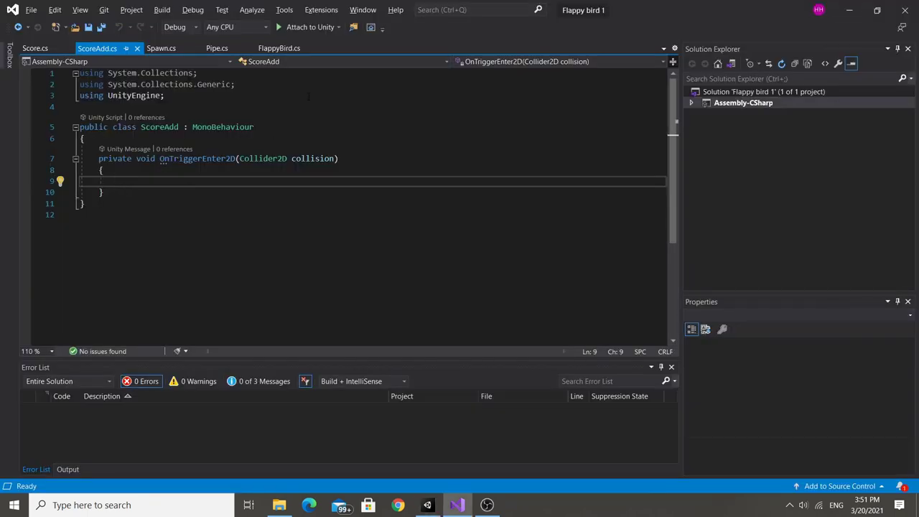
- Type FindObjectOfType<Score>() inside OnTriggerEnter2D and save ScoreAdd.cs
text(Fin)
key(Tab)
text(<)
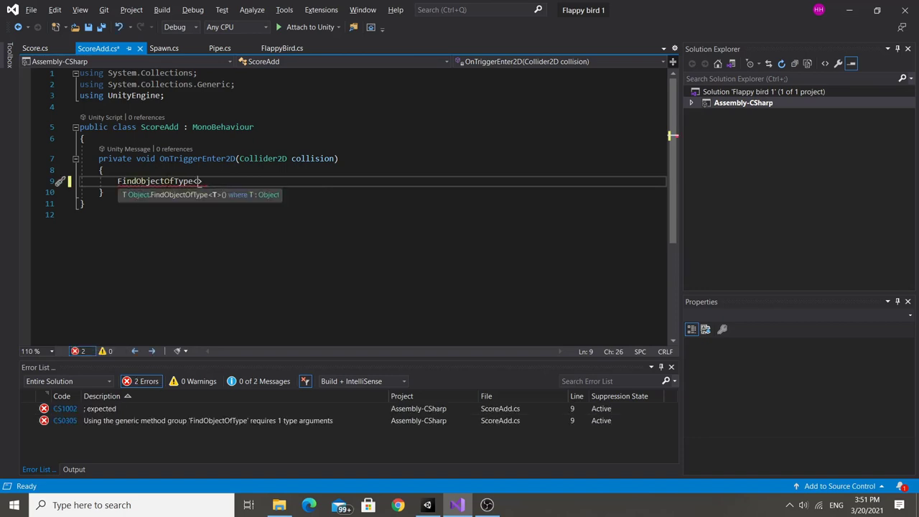
text(sco>)
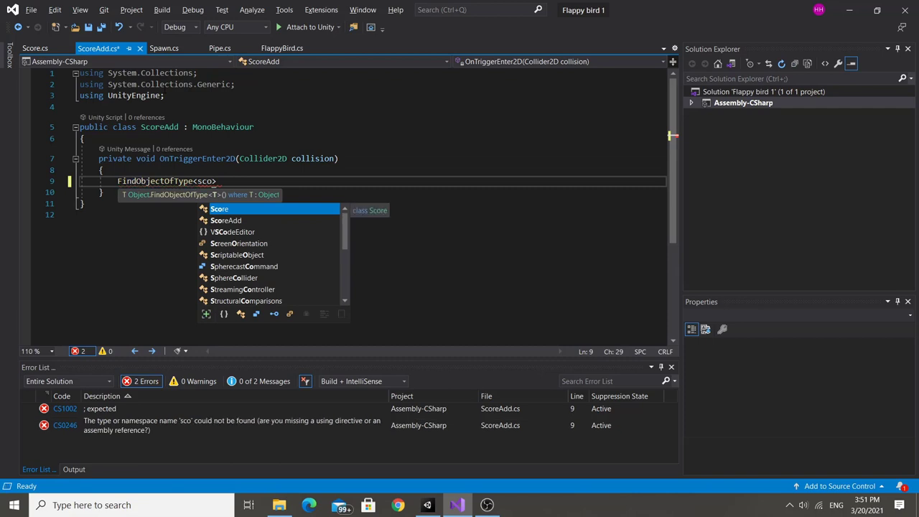
key(Tab)
text(().)
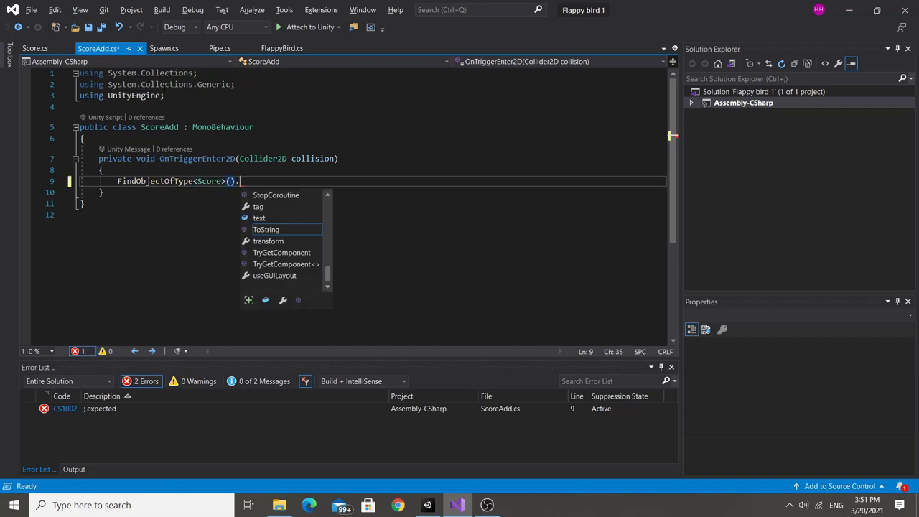
click(25, 52)
click(97, 48)
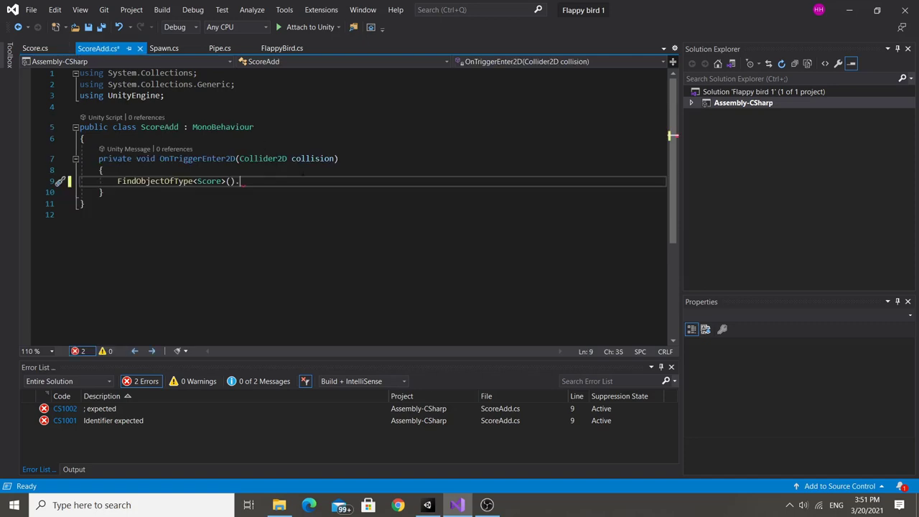
key(ctrl+s)
- Complete the call as FindObjectOfType<Score>().addScore(); and save the script
key(BackSpace)
text(.)
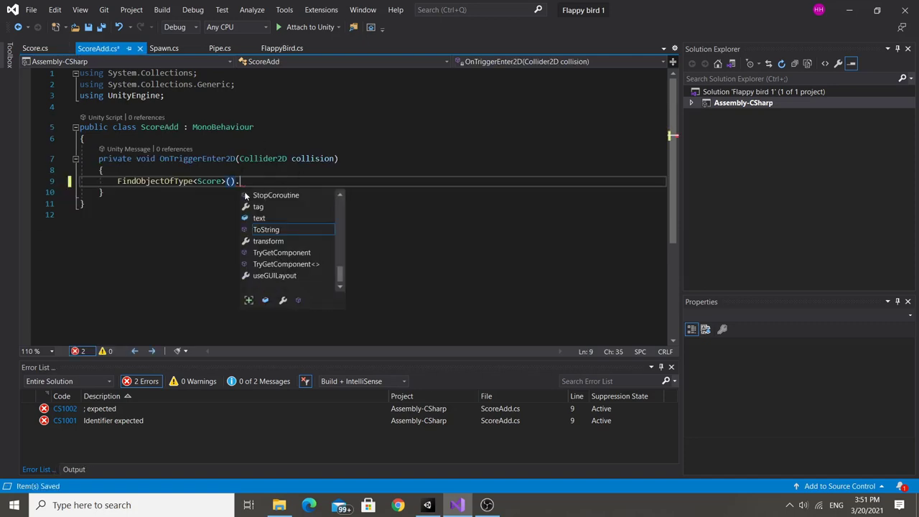
text(ad)
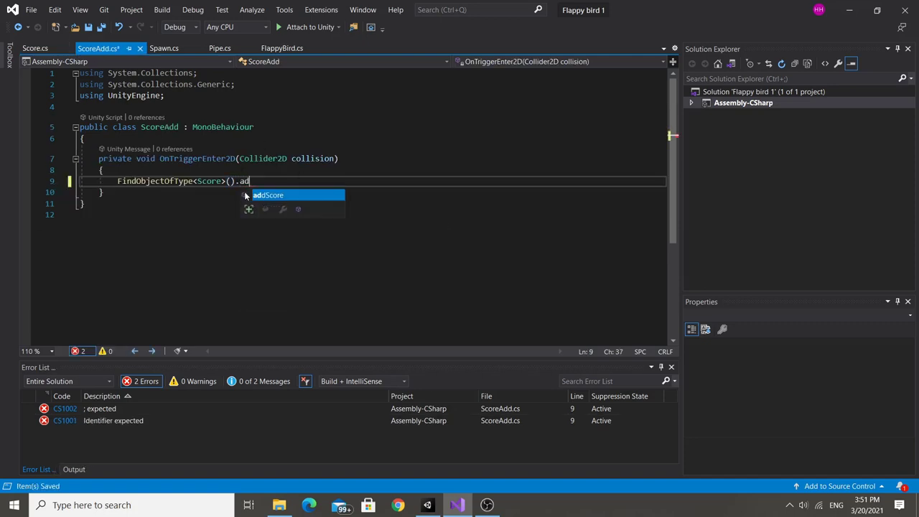
key(Tab)
text(();)
key(ctrl+s)
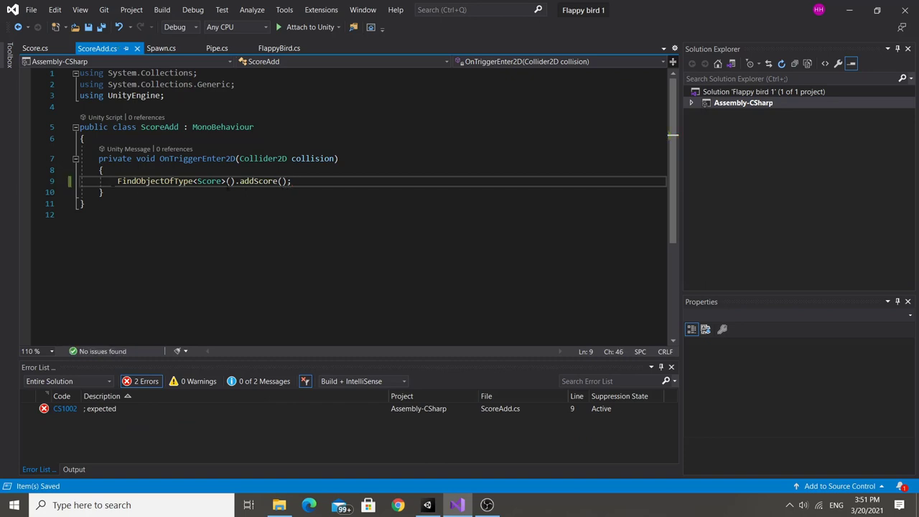
click(436, 503)
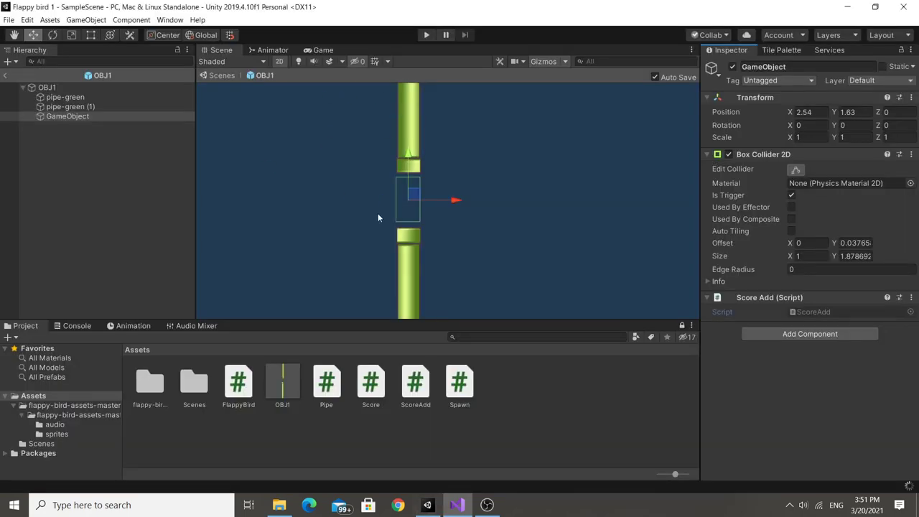
- Return to the main scene, playtest with a few flaps, then view the Console's NullReferenceException errors
click(7, 76)
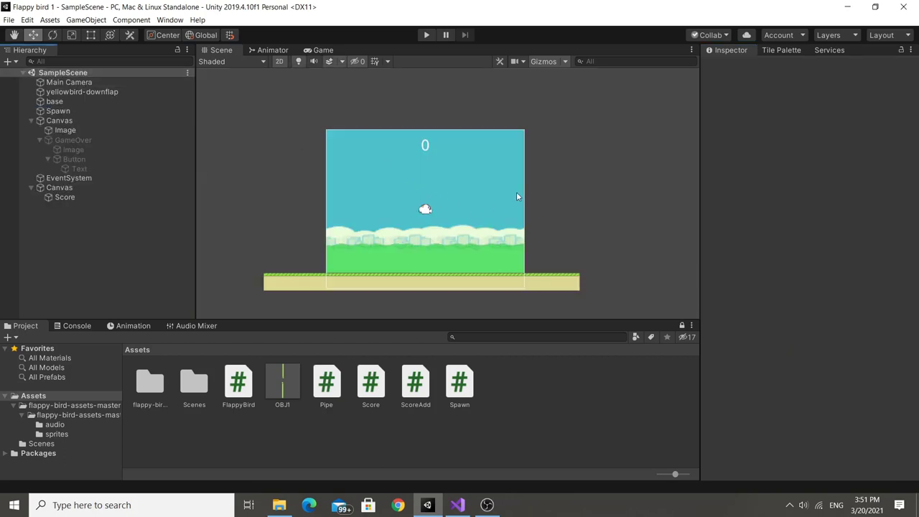
click(426, 36)
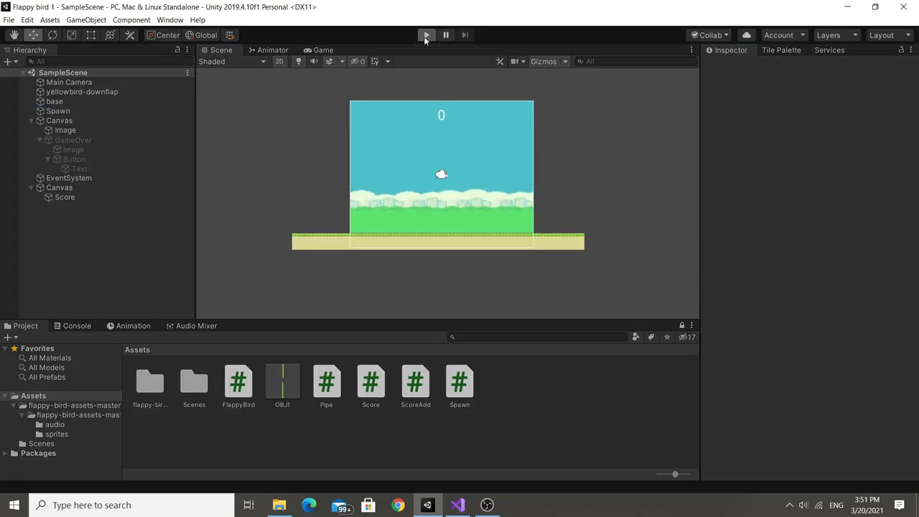
click(469, 131)
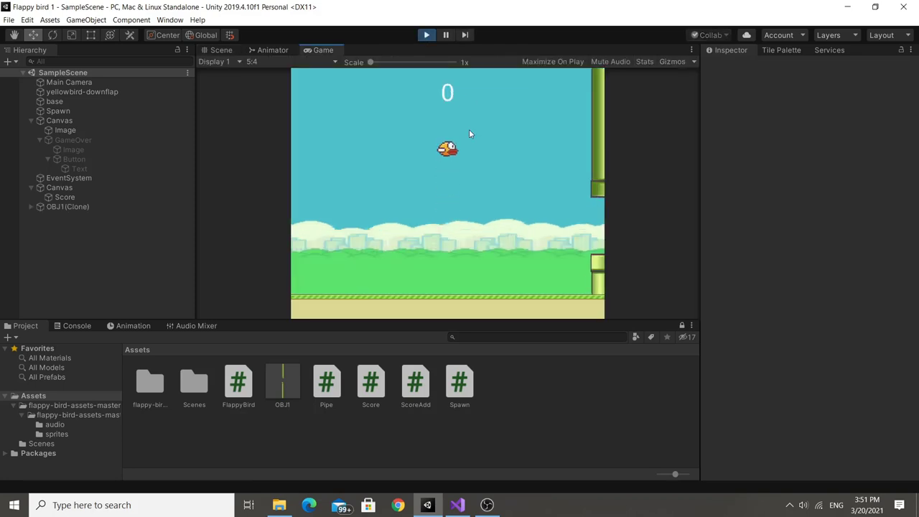
click(469, 133)
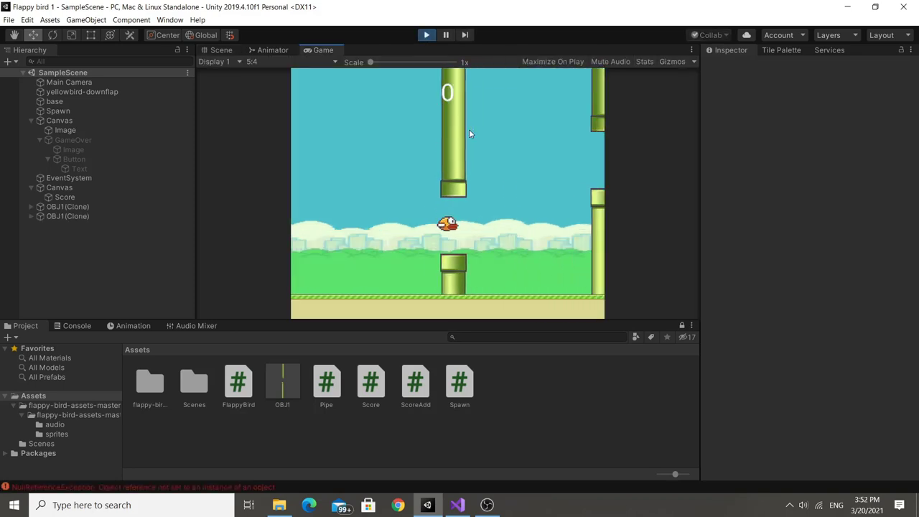
click(470, 134)
click(470, 133)
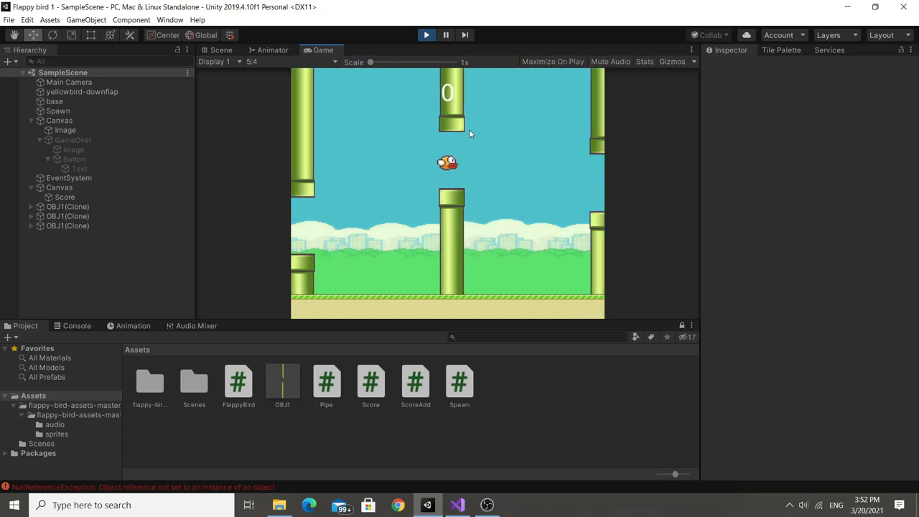
click(427, 35)
click(77, 326)
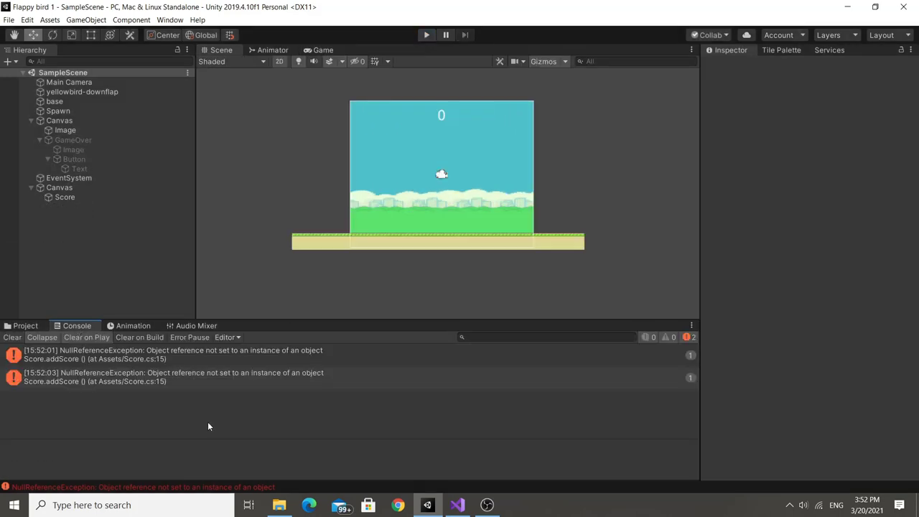
- Inspect the erroring line, then drag the Score object into its Score script's Text field
double_click(223, 384)
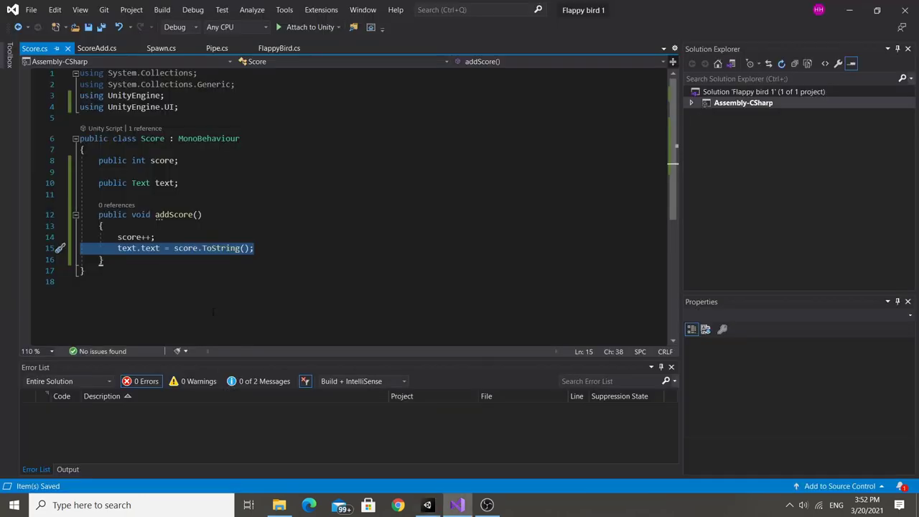
click(100, 260)
key(alt+Tab)
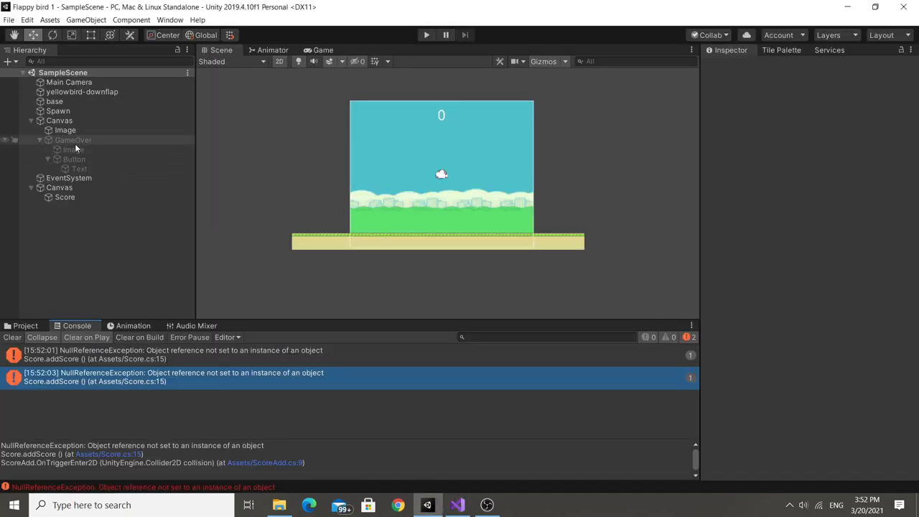
click(76, 198)
scroll(874, 280, down, 5)
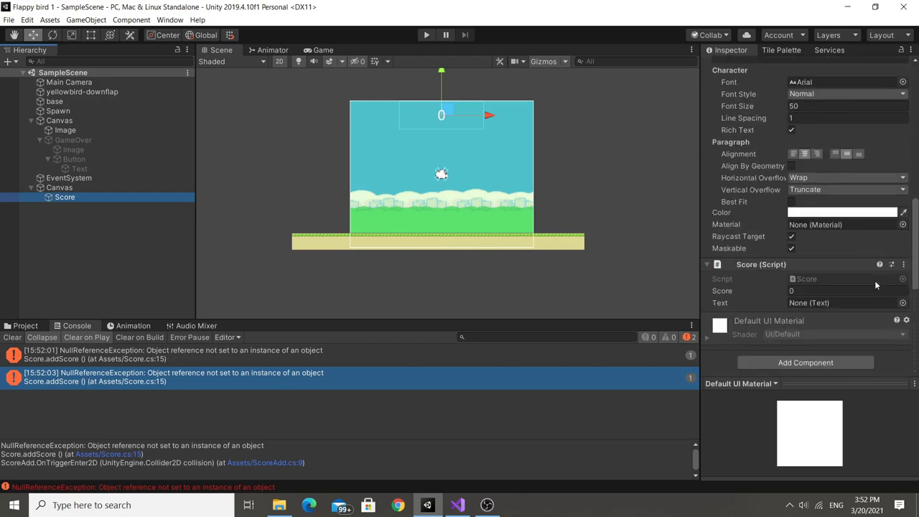
drag(109, 206, 840, 302)
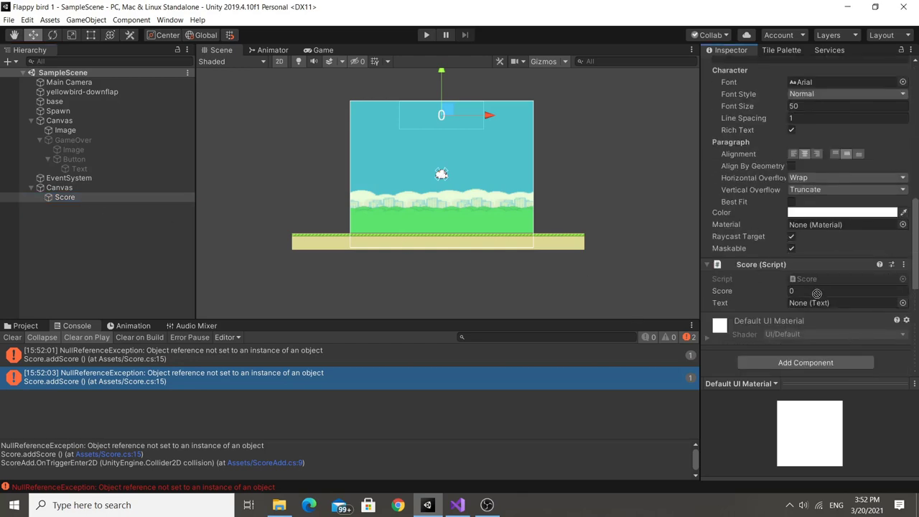
click(427, 35)
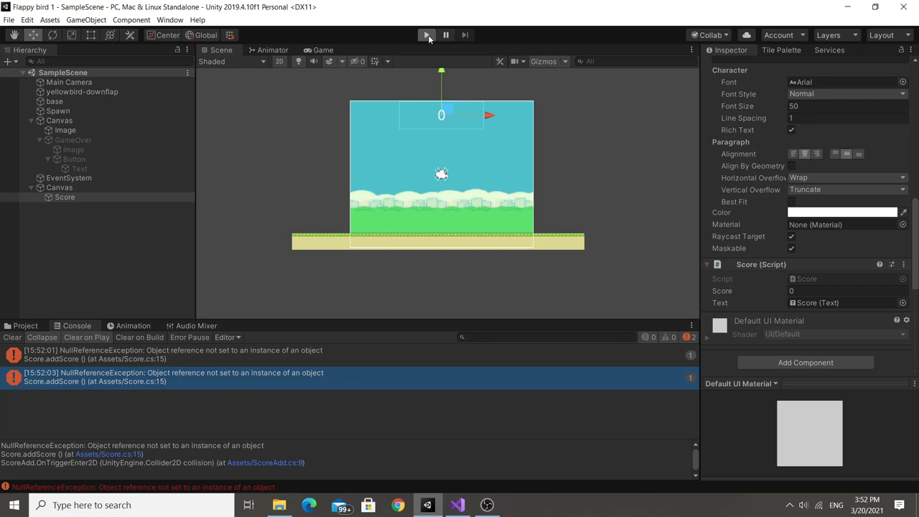
- Flap the bird through the pipe gaps, watching the score climb to 3 before Game Over
click(449, 197)
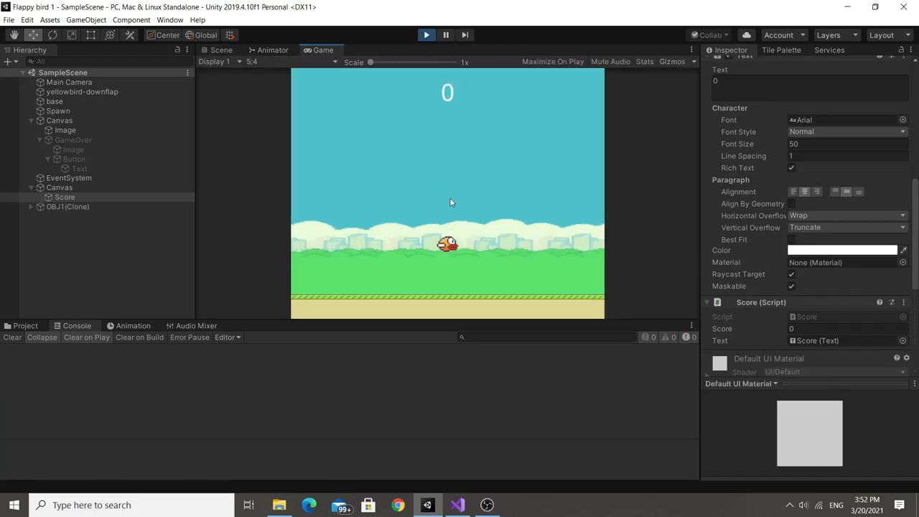
click(450, 198)
click(450, 197)
click(450, 197)
click(449, 198)
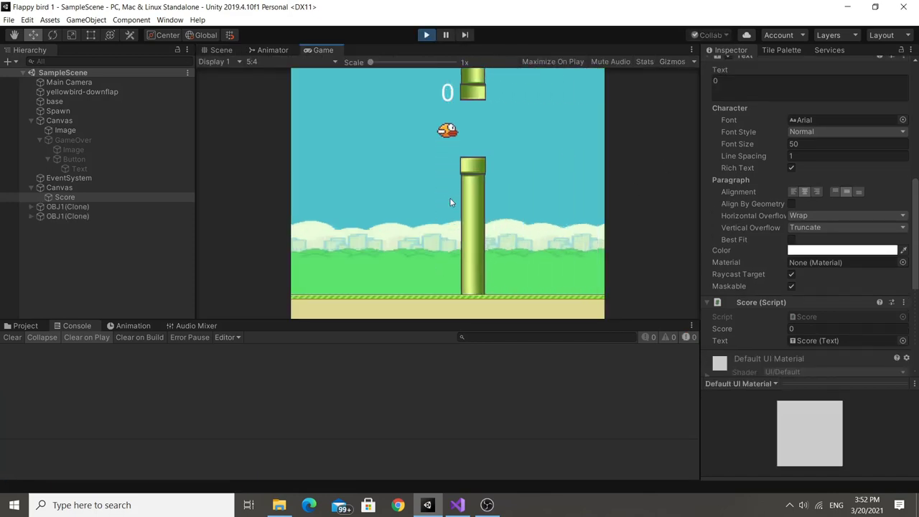
click(450, 198)
click(449, 197)
click(450, 197)
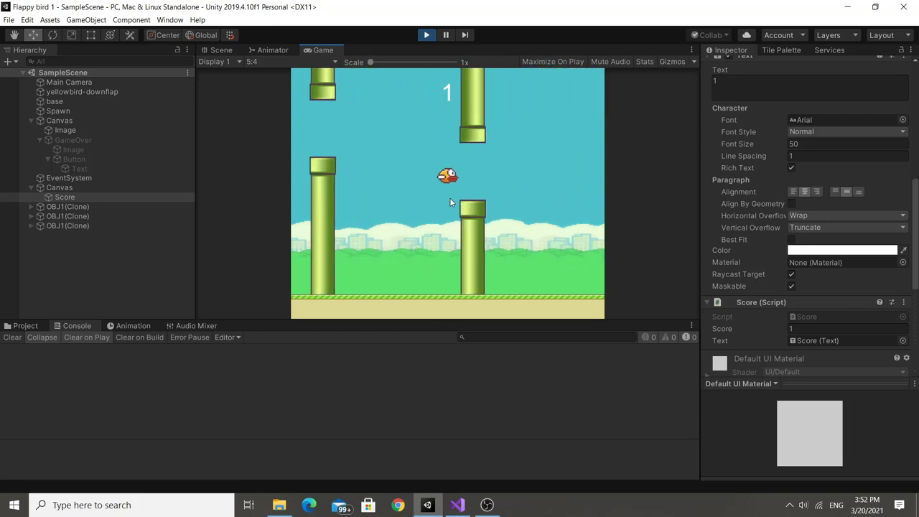
click(450, 198)
click(449, 198)
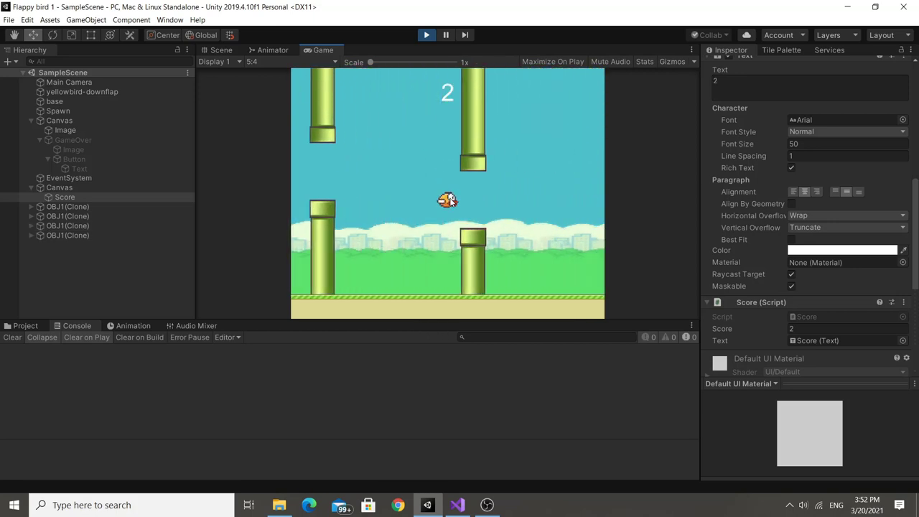
click(449, 200)
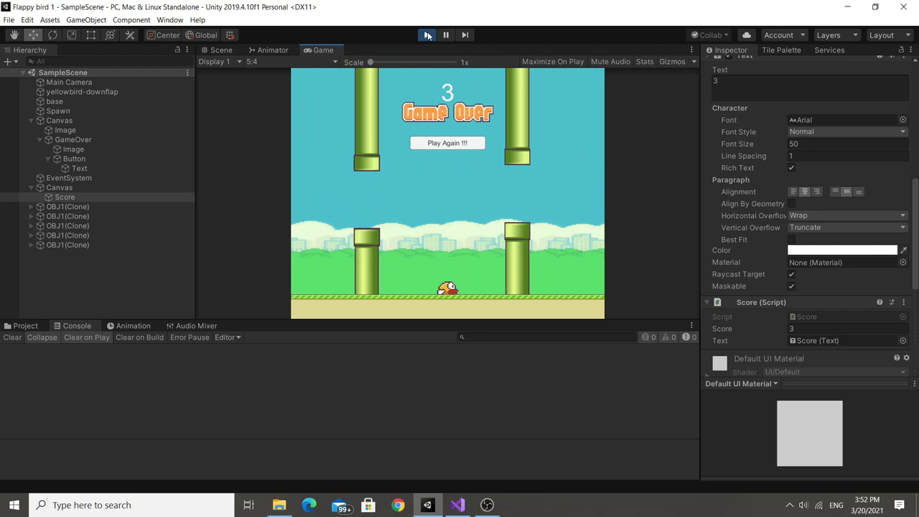